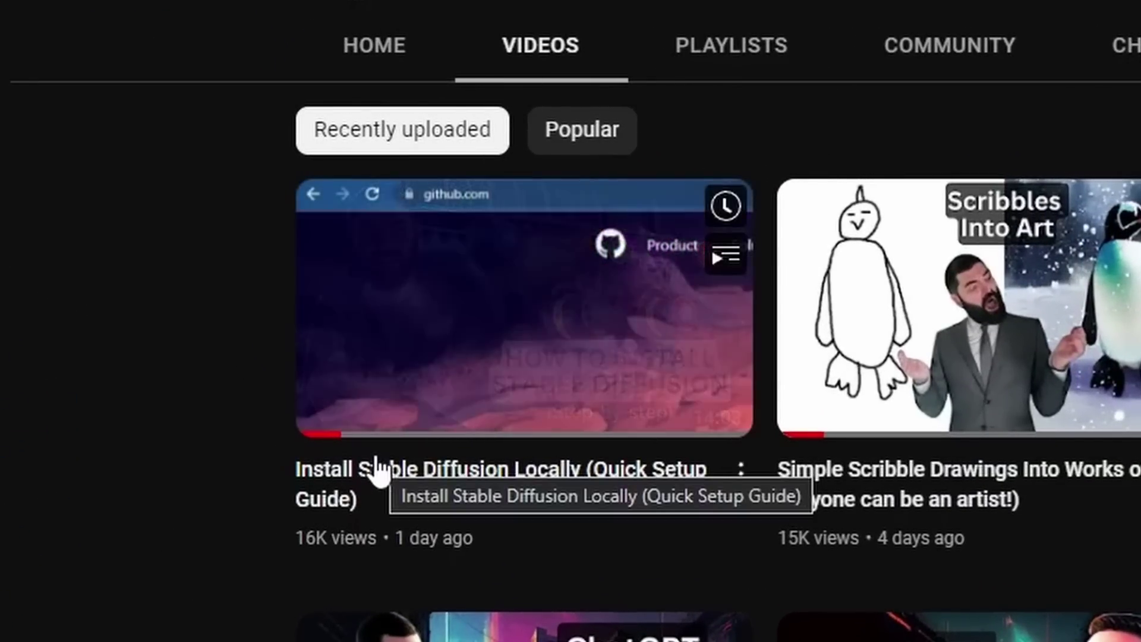
{"action": "left_click", "coordinate": [372, 469]}
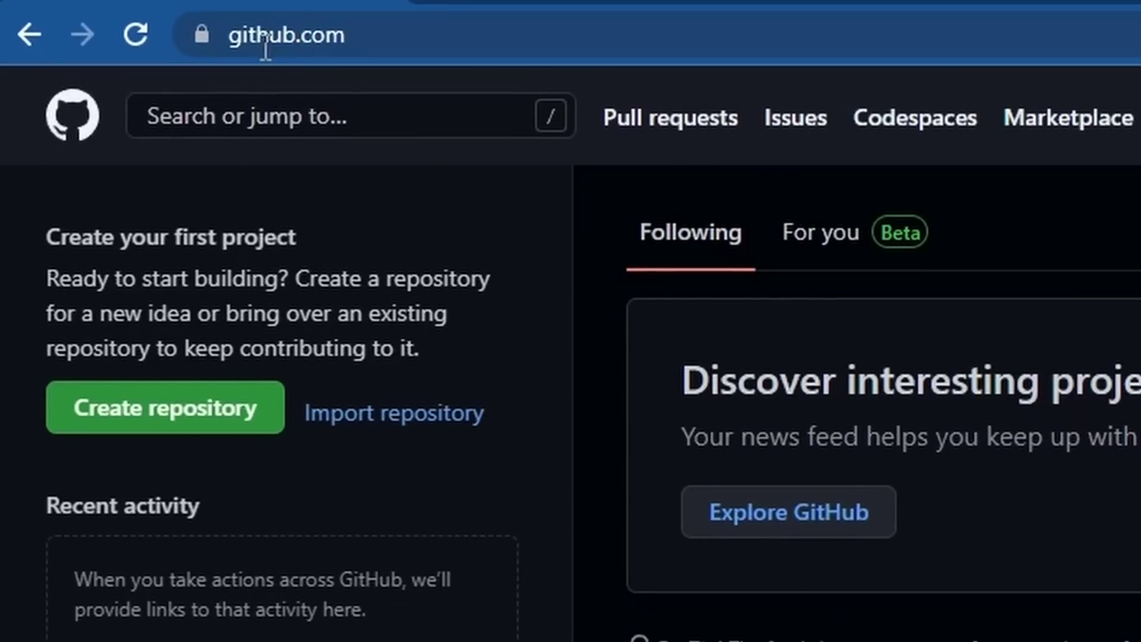
Search GitHub for deforum and download the deforum-for-automatic1111-webui repository as a ZIP.
{"action": "left_click", "coordinate": [300, 128]}
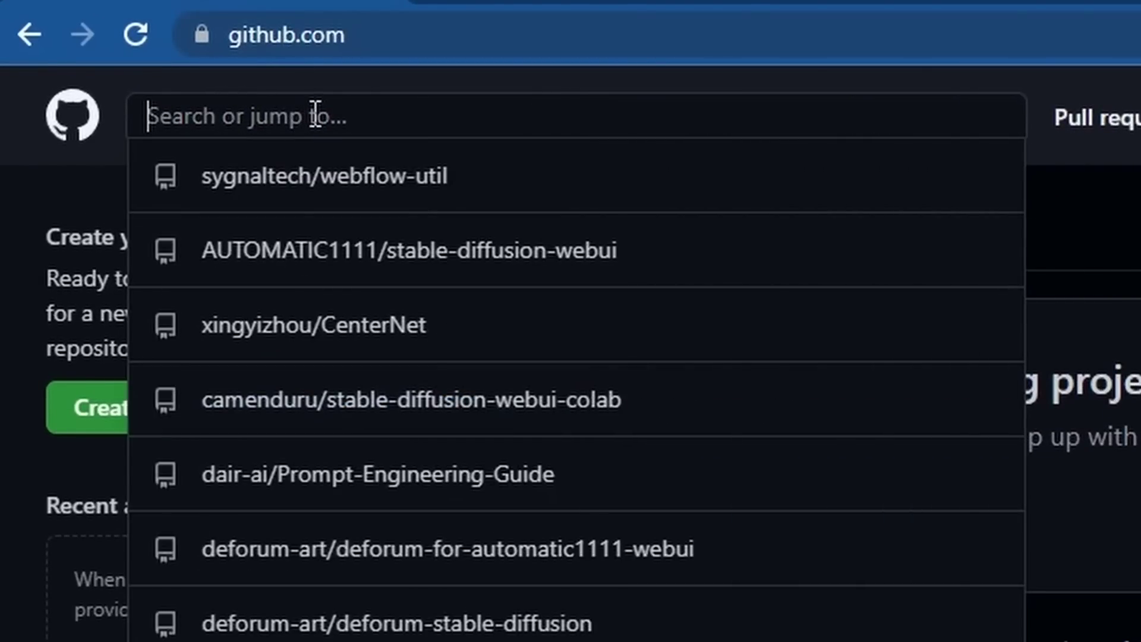
{"action": "type", "text": "deforum"}
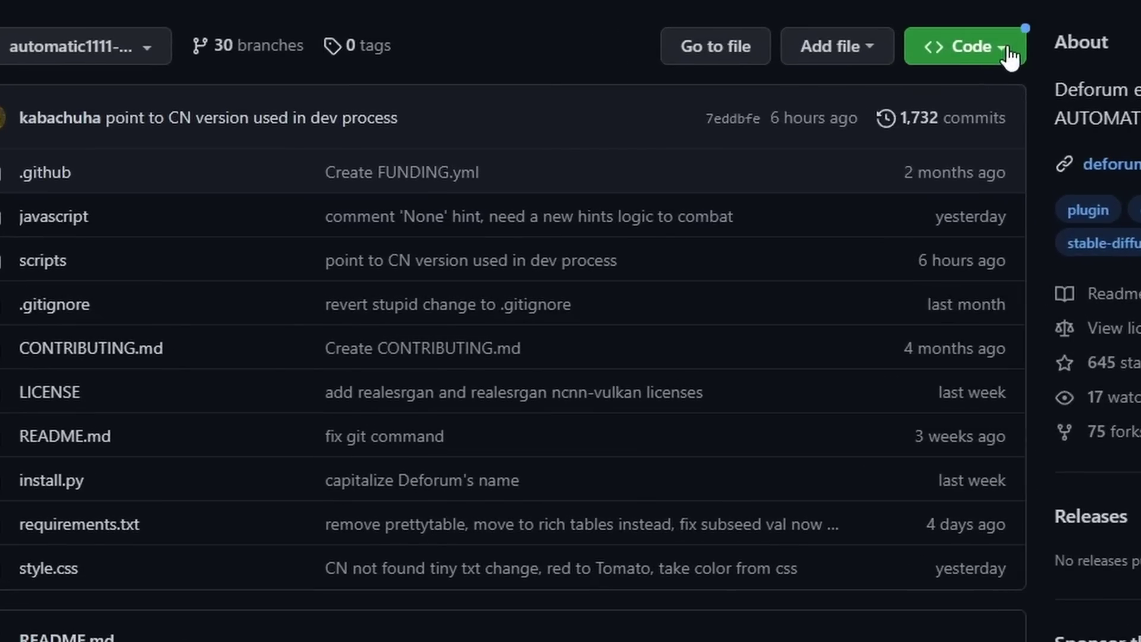
{"action": "left_click", "coordinate": [724, 173]}
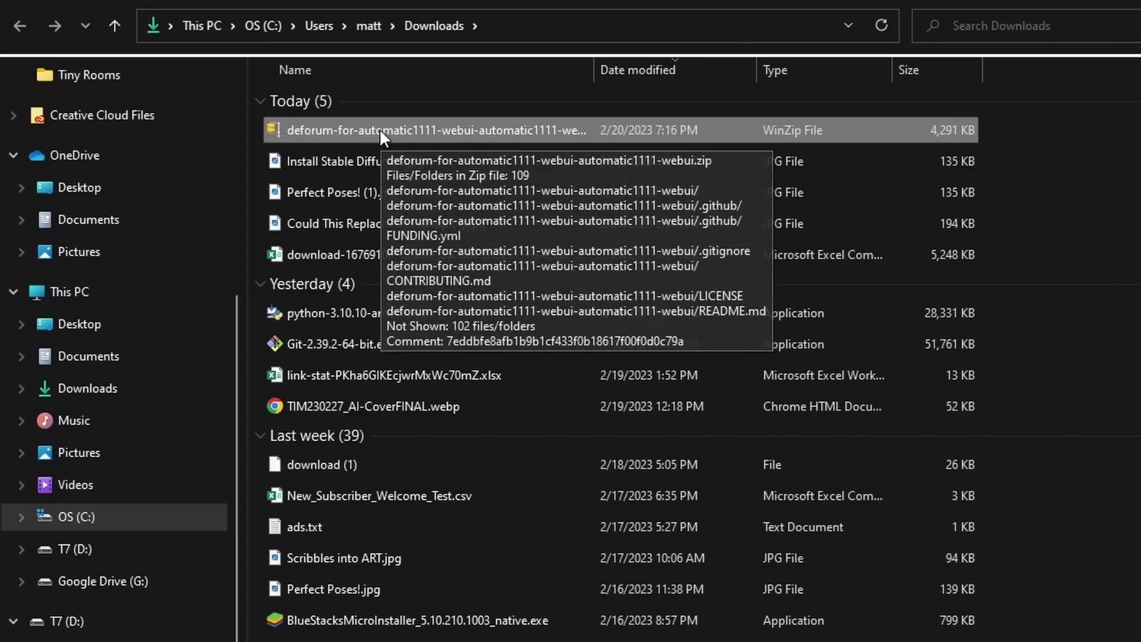
In File Explorer, move the downloaded Deforum ZIP from Downloads into C:\AI\stable-diffusion-webui\extensions.
{"action": "right_click", "coordinate": [379, 128]}
{"action": "left_click", "coordinate": [406, 154]}
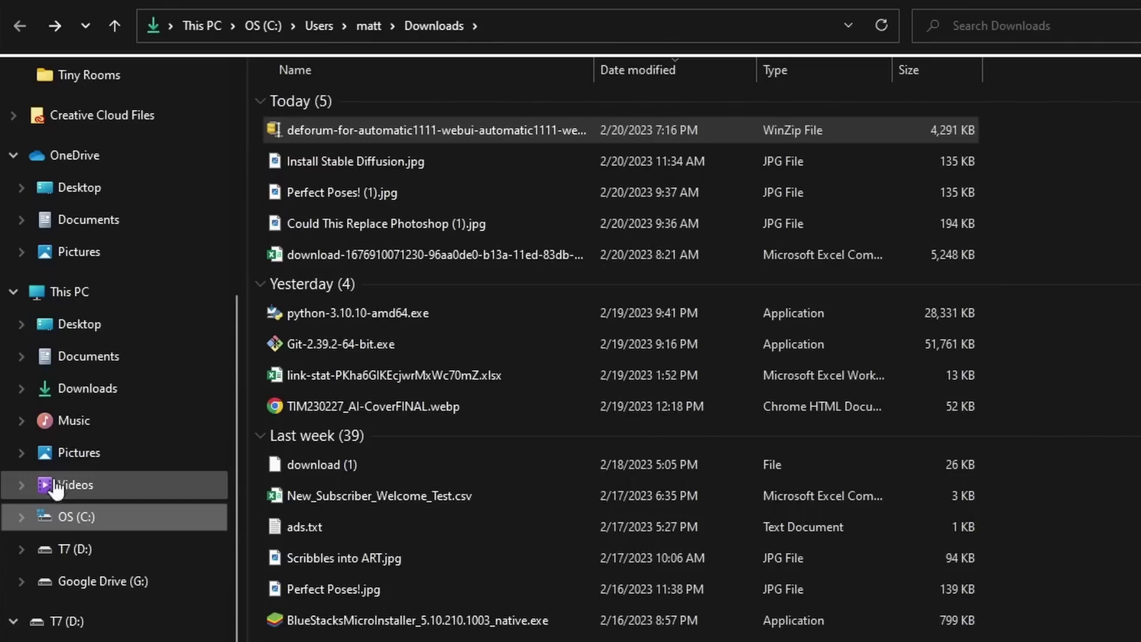
{"action": "left_click", "coordinate": [51, 518]}
{"action": "double_click", "coordinate": [288, 111]}
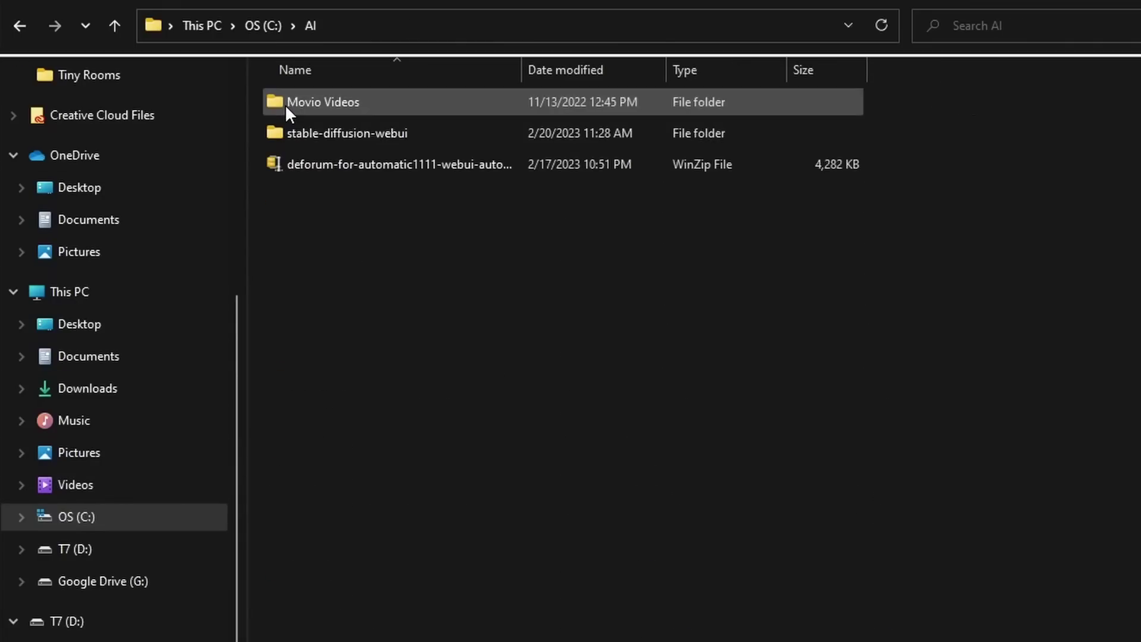
{"action": "double_click", "coordinate": [279, 132]}
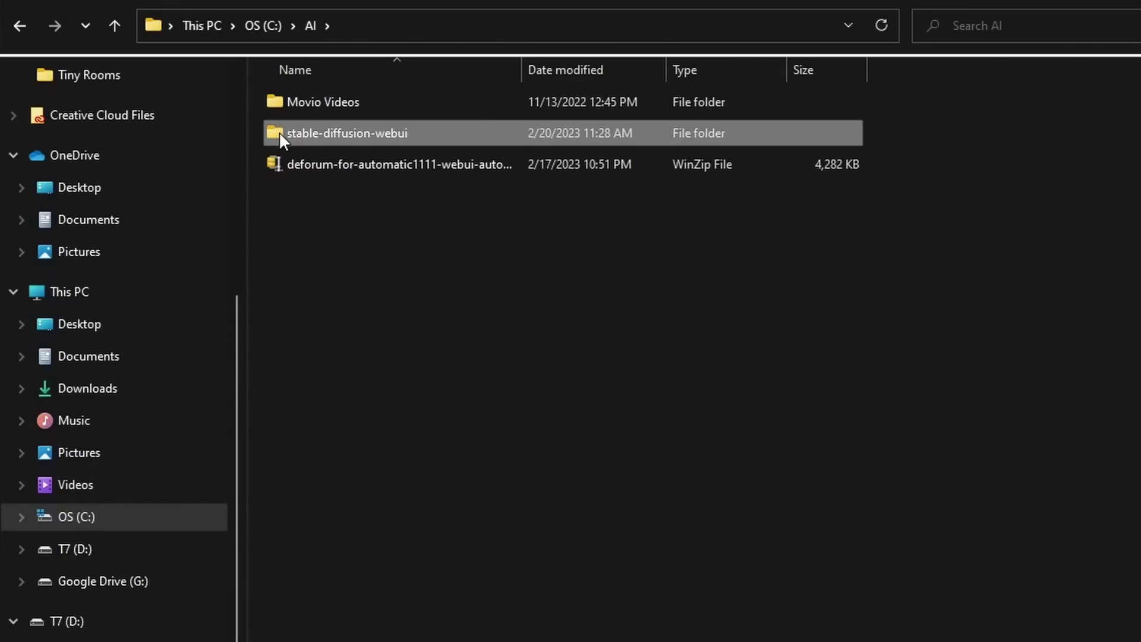
{"action": "left_click", "coordinate": [345, 229]}
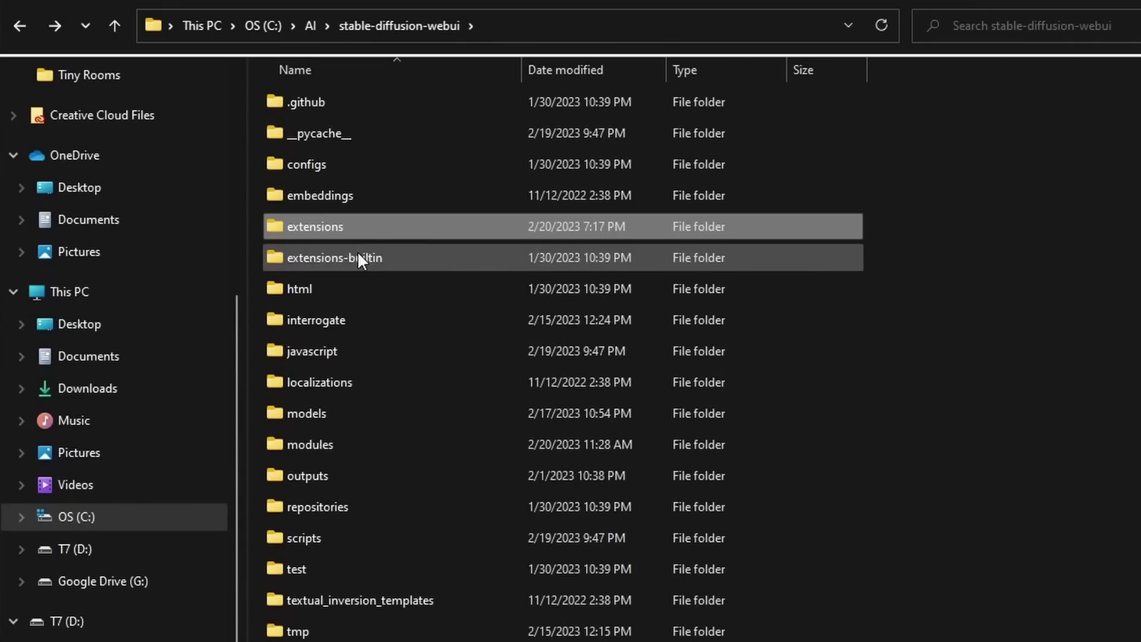
{"action": "double_click", "coordinate": [309, 227]}
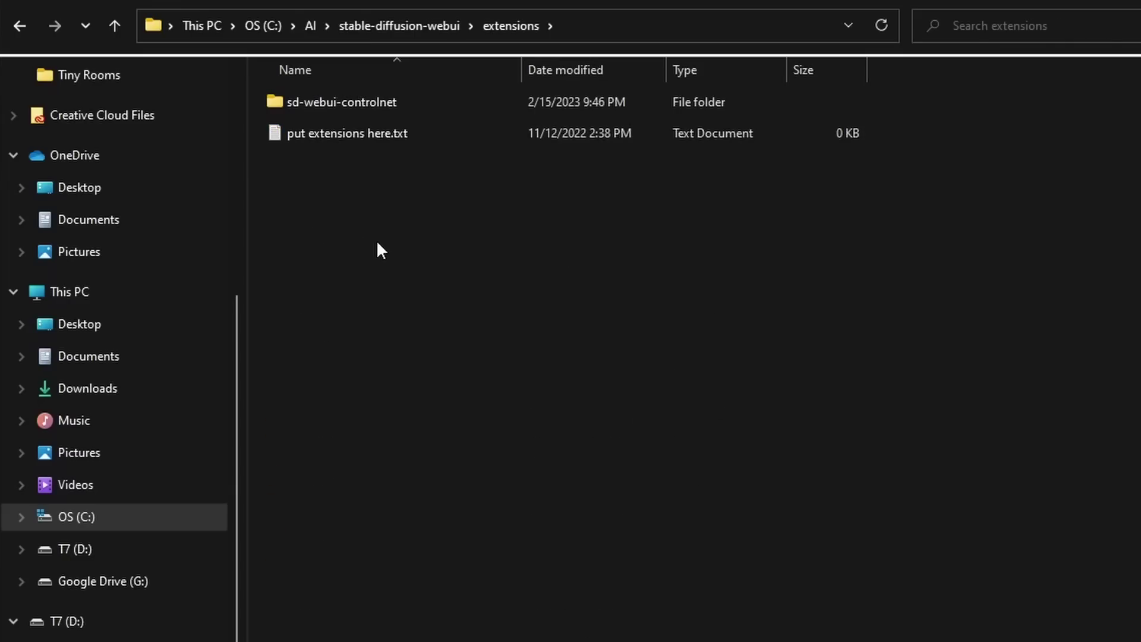
{"action": "right_click", "coordinate": [379, 244]}
{"action": "left_click", "coordinate": [403, 265]}
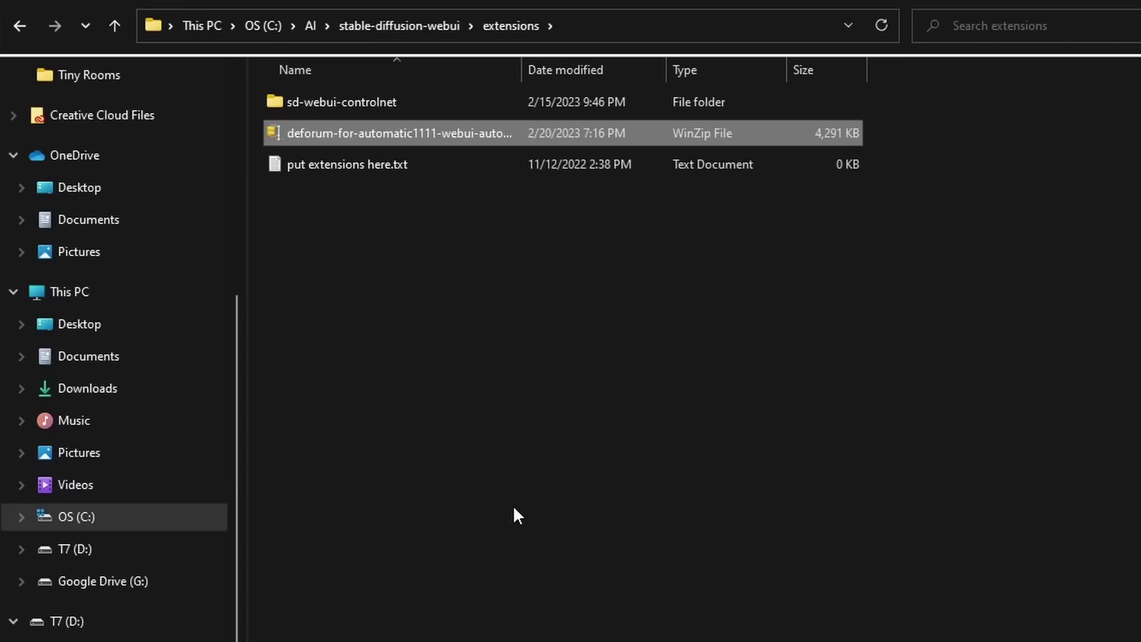
Unzip the Deforum archive directly into the extensions folder and delete the ZIP file.
{"action": "right_click", "coordinate": [356, 135]}
{"action": "mouse_move", "coordinate": [535, 405]}
{"action": "mouse_move", "coordinate": [736, 477]}
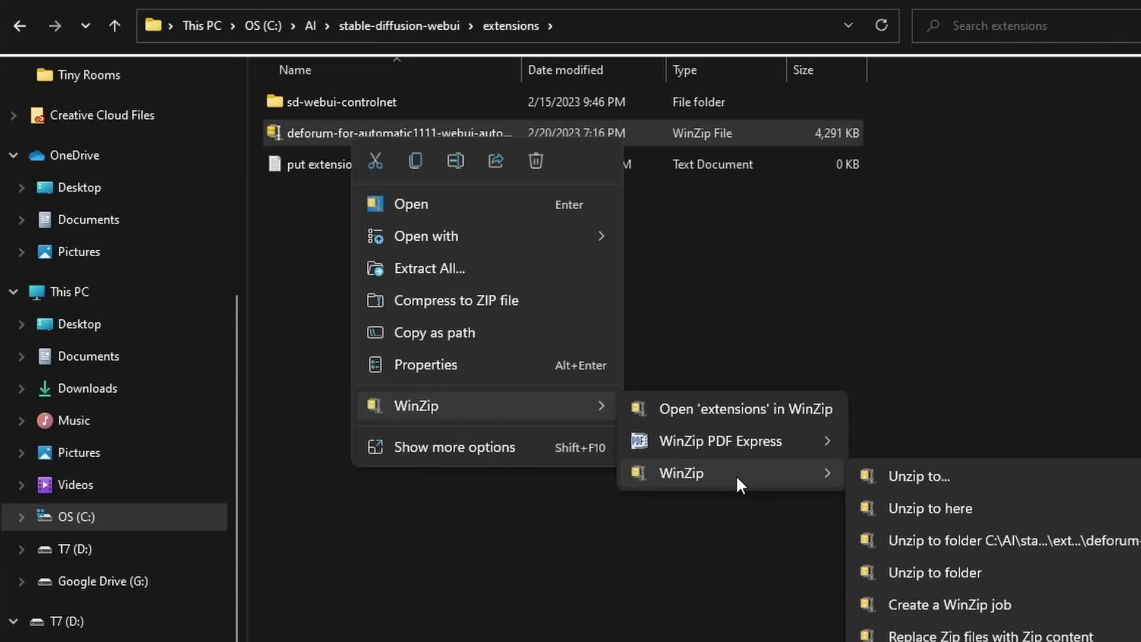
{"action": "left_click", "coordinate": [926, 508]}
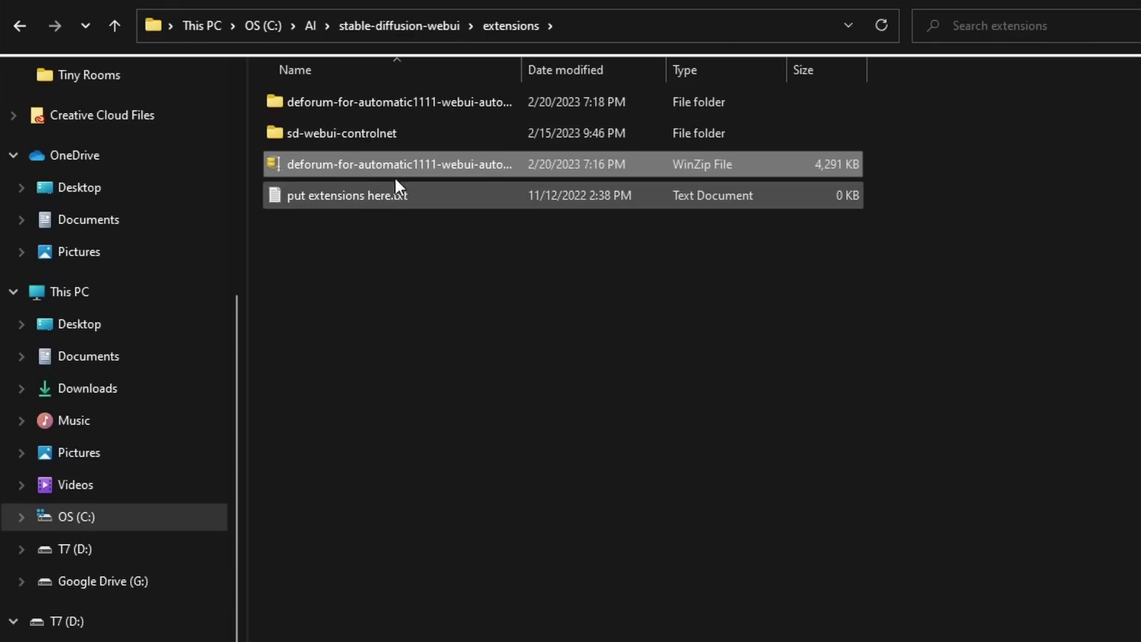
{"action": "key", "text": "Delete"}
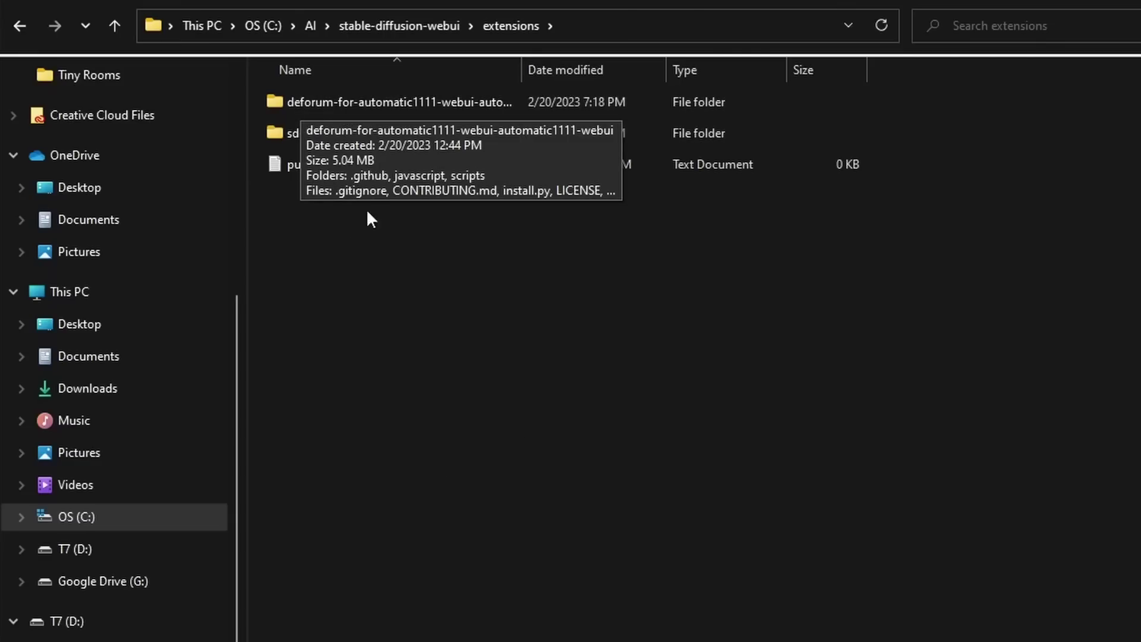
Rename the extracted Deforum folder as deforum.
{"action": "left_click", "coordinate": [322, 105]}
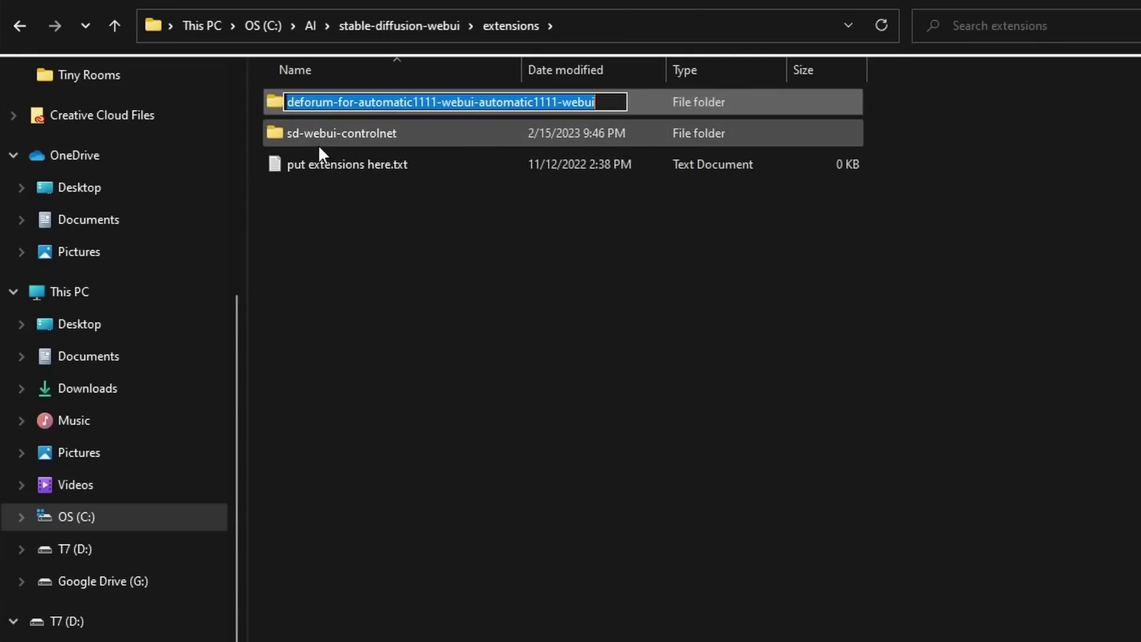
{"action": "left_click", "coordinate": [332, 102]}
{"action": "left_click_drag", "start_coordinate": [334, 101], "coordinate": [675, 88]}
{"action": "key", "text": "BackSpace"}
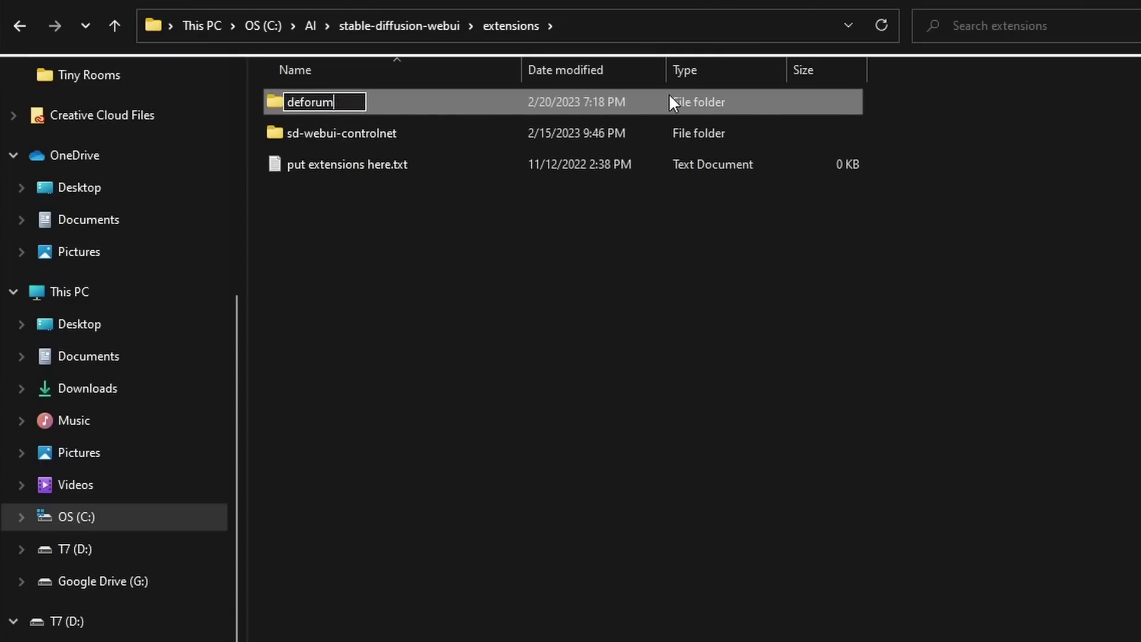
{"action": "key", "text": "Return"}
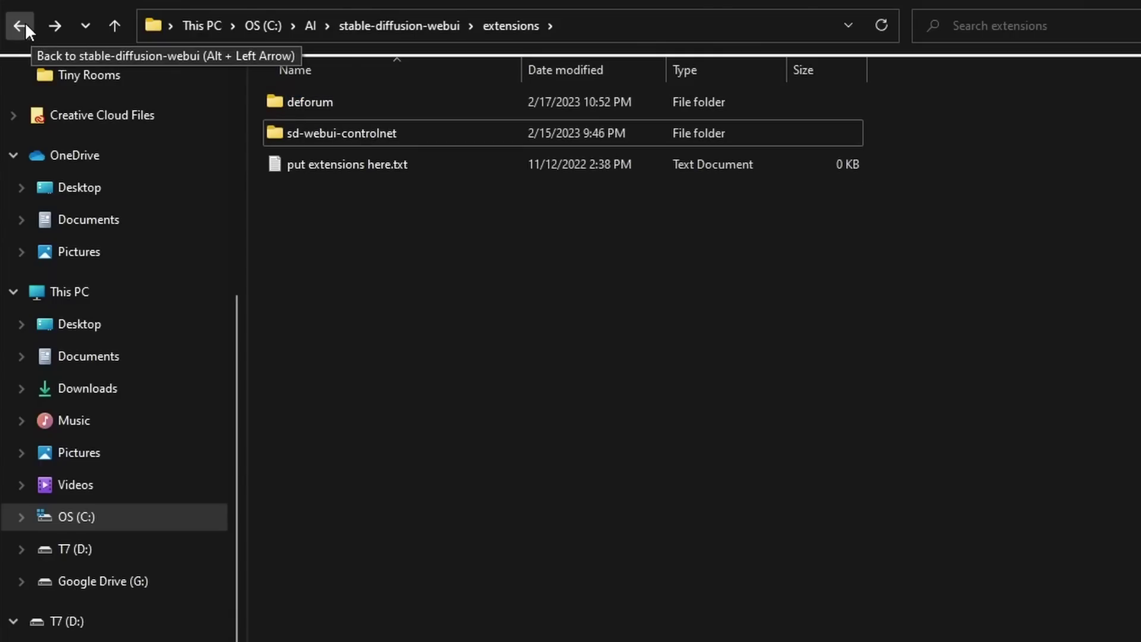
Go back to the stable-diffusion-webui folder and run webui-user.bat.
{"action": "left_click", "coordinate": [25, 22]}
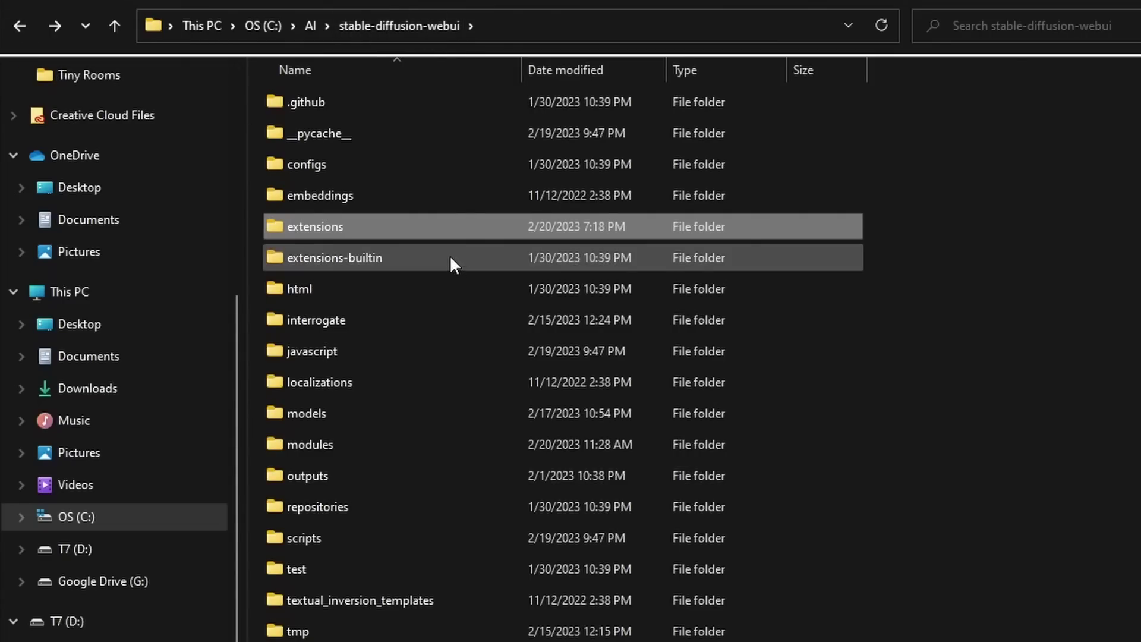
{"action": "scroll", "coordinate": [451, 262], "scroll_direction": "down", "scroll_amount": 7}
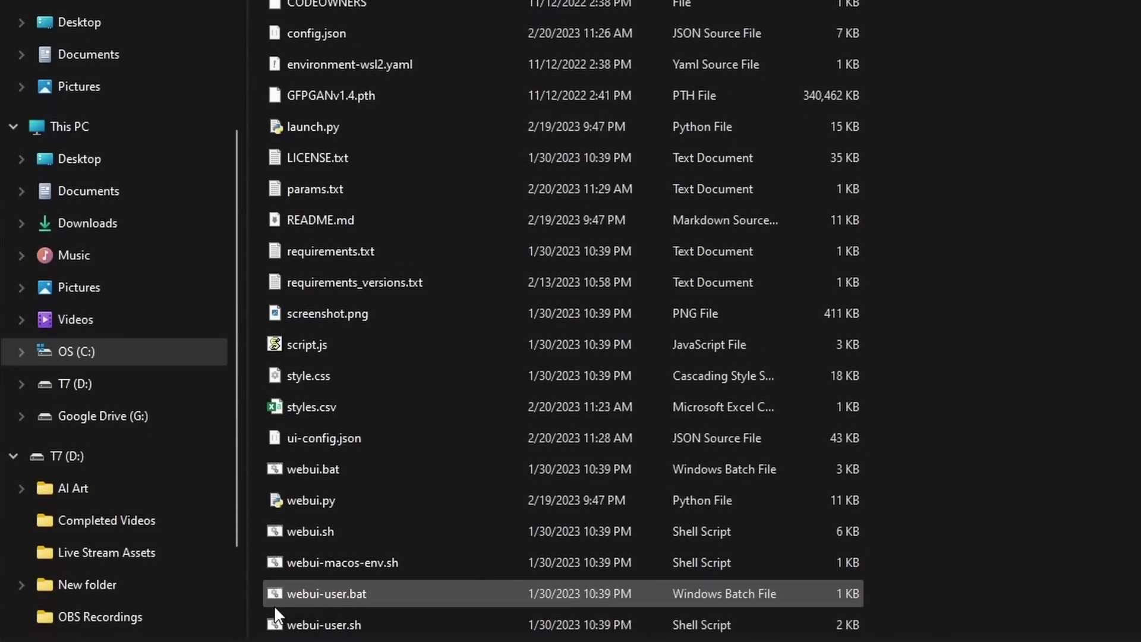
{"action": "double_click", "coordinate": [316, 594]}
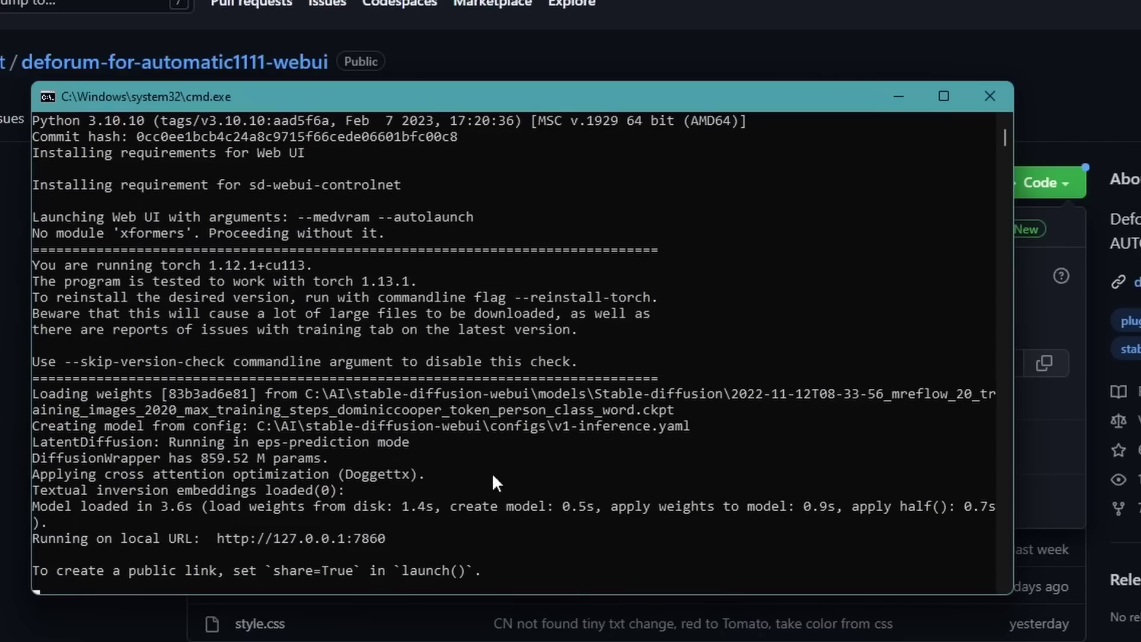
{"action": "double_click", "coordinate": [299, 542]}
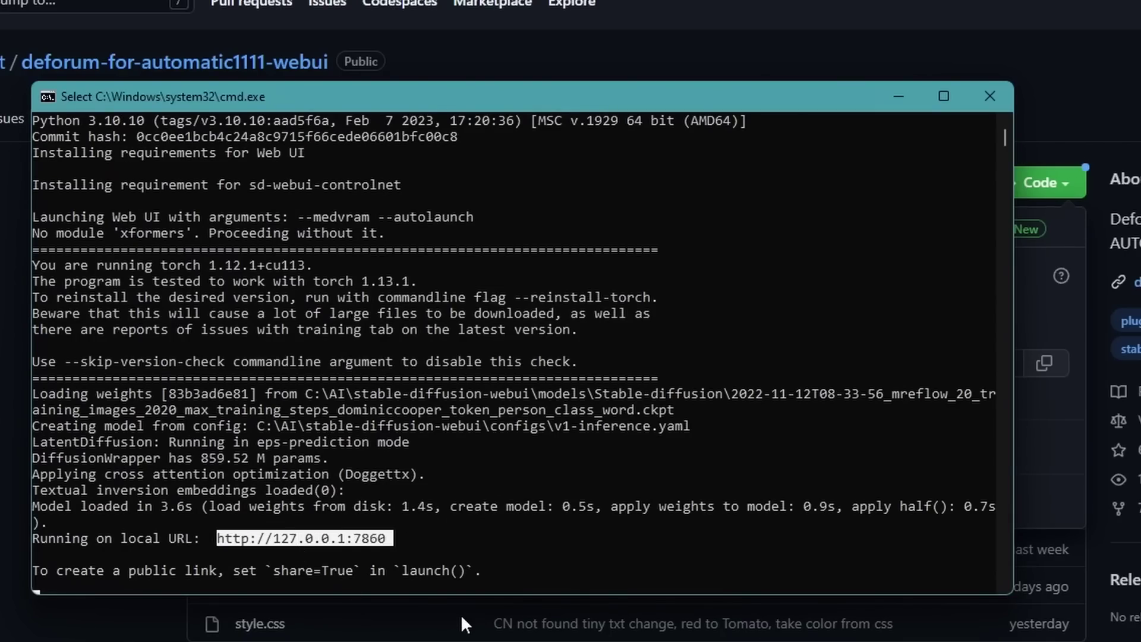
{"action": "key", "text": "ctrl+c"}
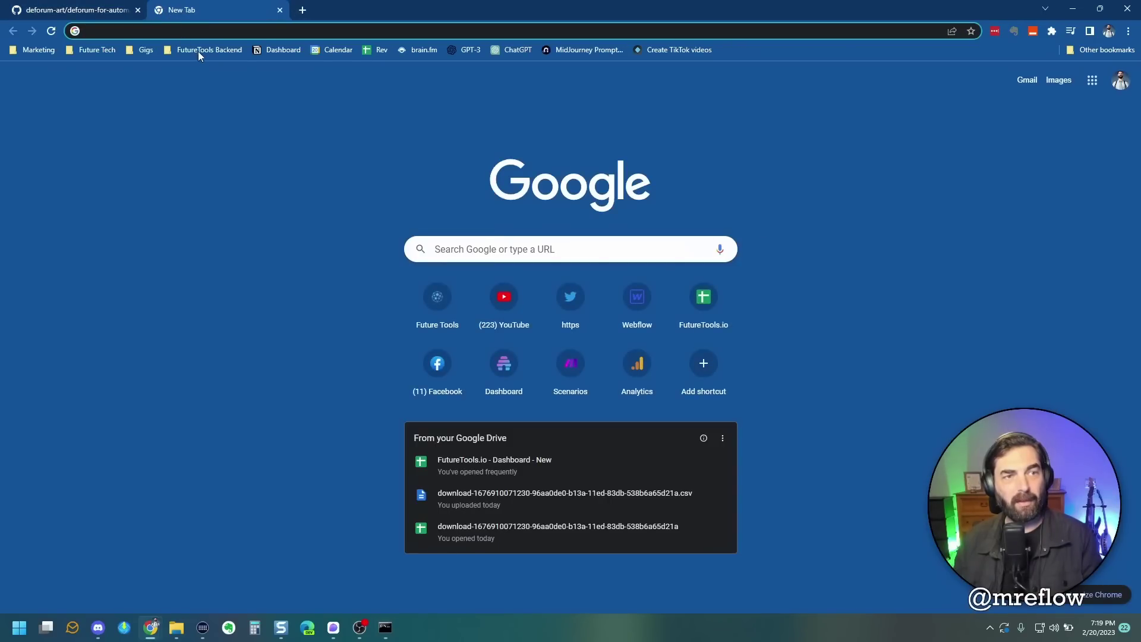
{"action": "key", "text": "ctrl+v"}
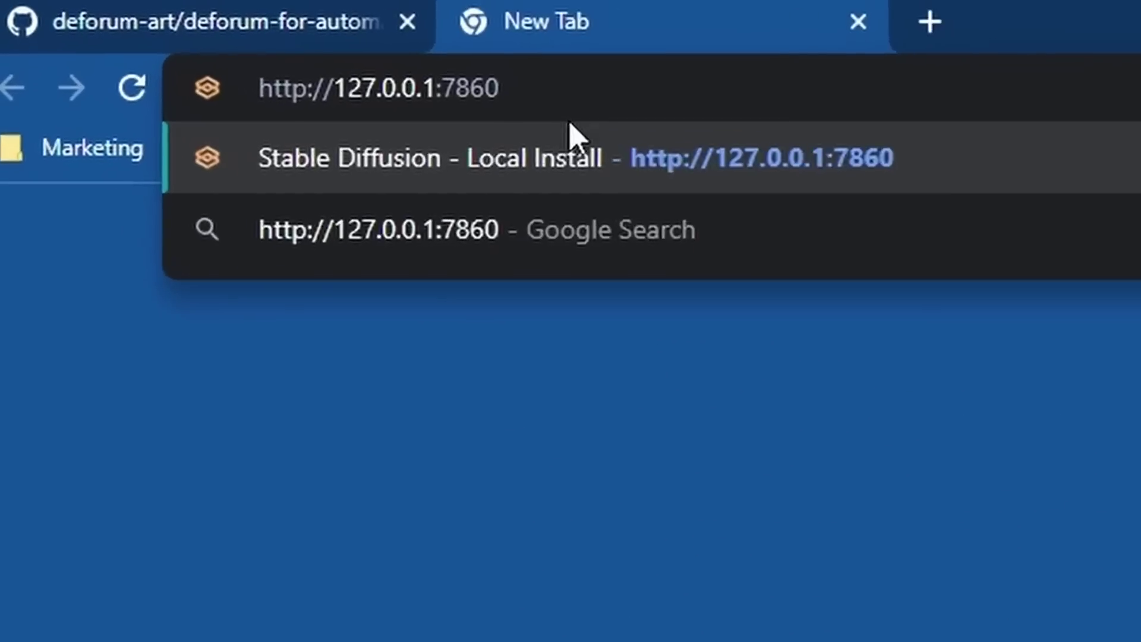
{"action": "key", "text": "Return"}
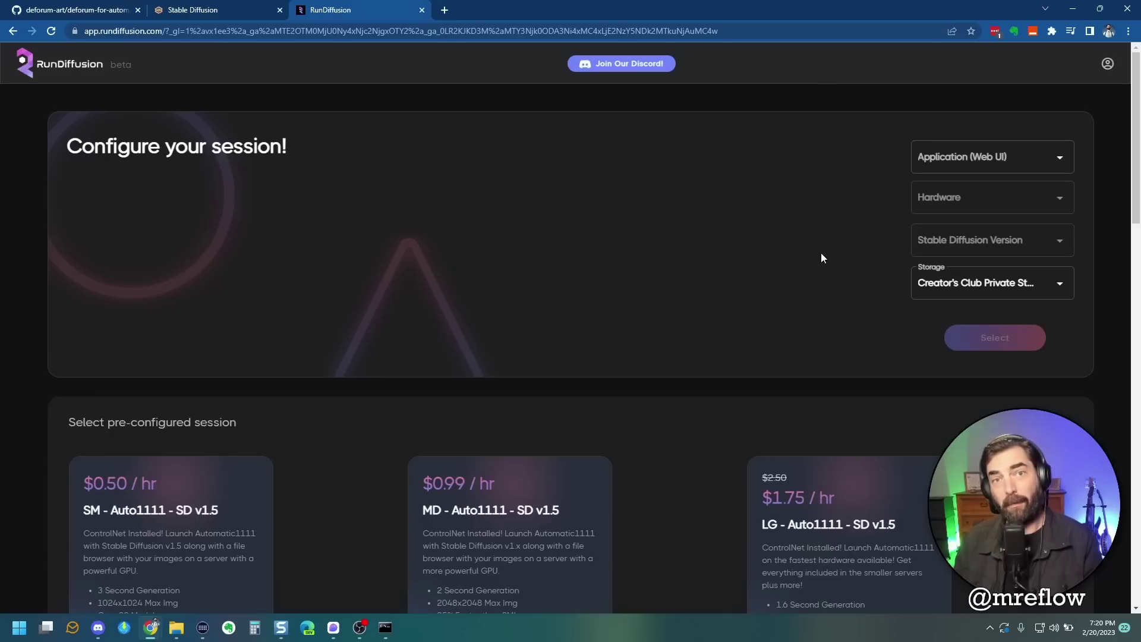
Launch the pre-configured $0.50 per hour SM - Auto1111 - SD v1.5 session on RunDiffusion.
{"action": "scroll", "coordinate": [470, 227], "scroll_direction": "down", "scroll_amount": 4}
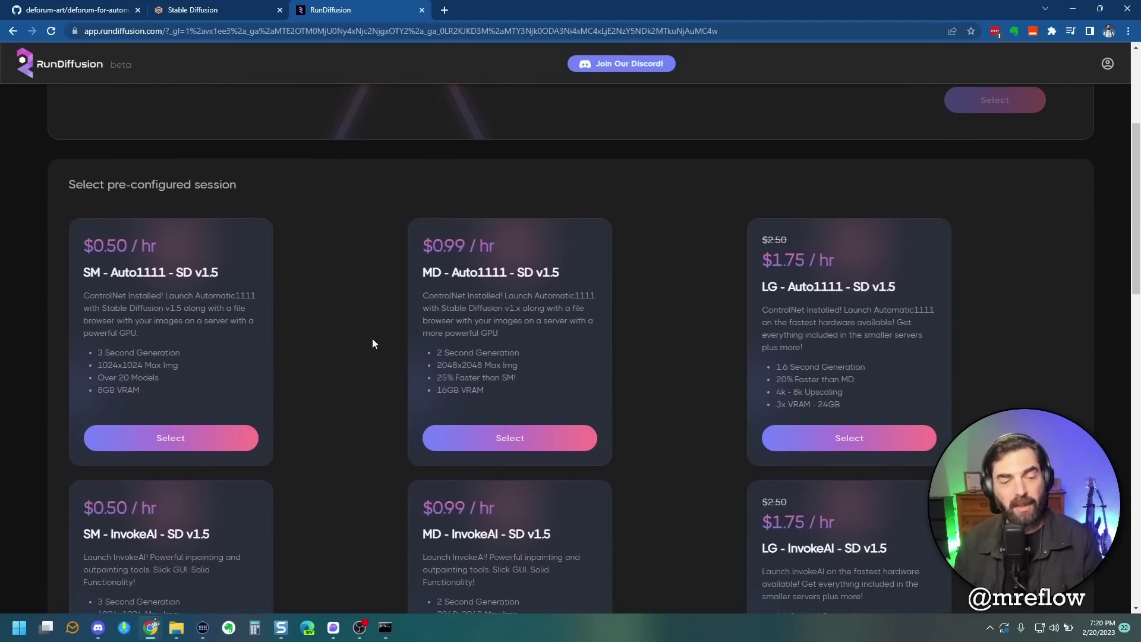
{"action": "left_click", "coordinate": [187, 439]}
{"action": "scroll", "coordinate": [740, 368], "scroll_direction": "down", "scroll_amount": 4}
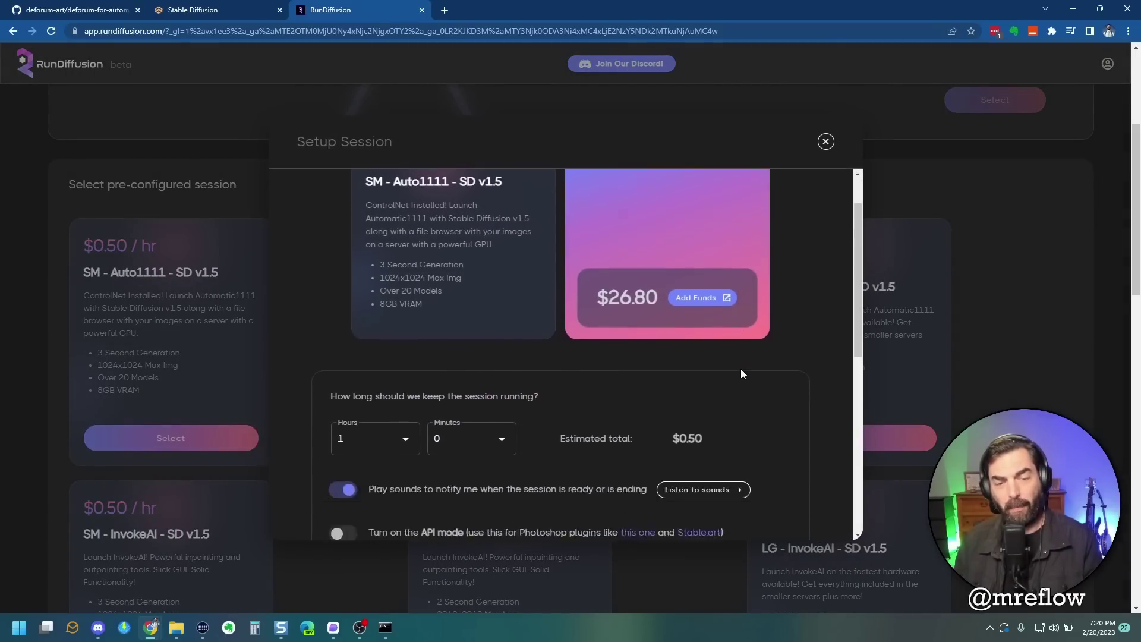
{"action": "scroll", "coordinate": [605, 384], "scroll_direction": "down", "scroll_amount": 5}
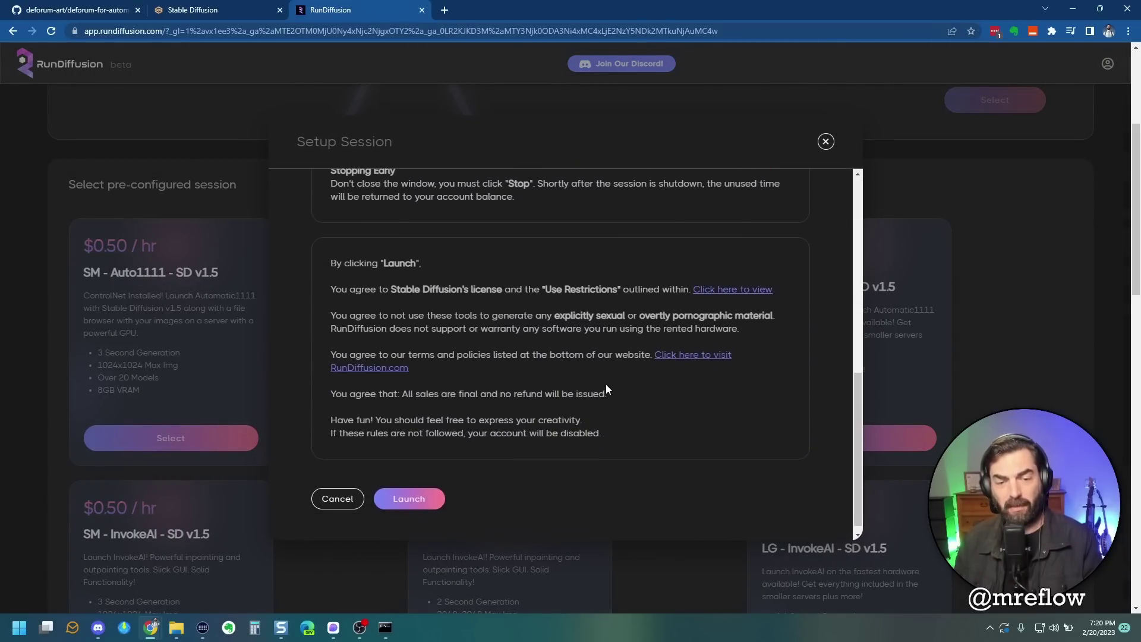
{"action": "left_click", "coordinate": [410, 491]}
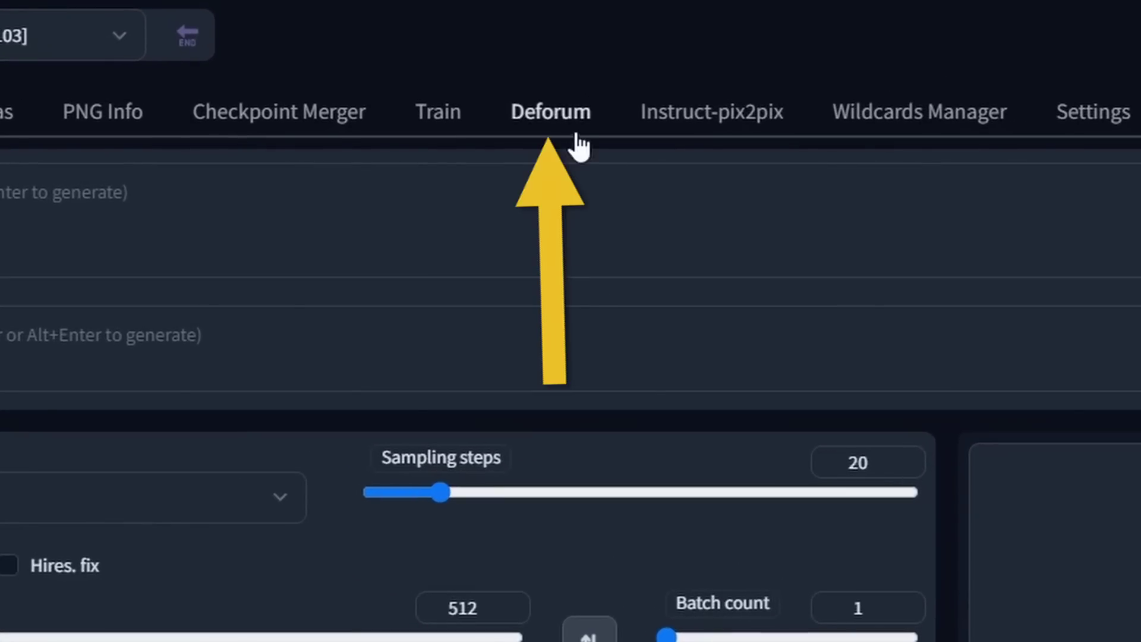
Open the Deforum extension and choose Euler a as the sampler in its run settings.
{"action": "left_click", "coordinate": [573, 122]}
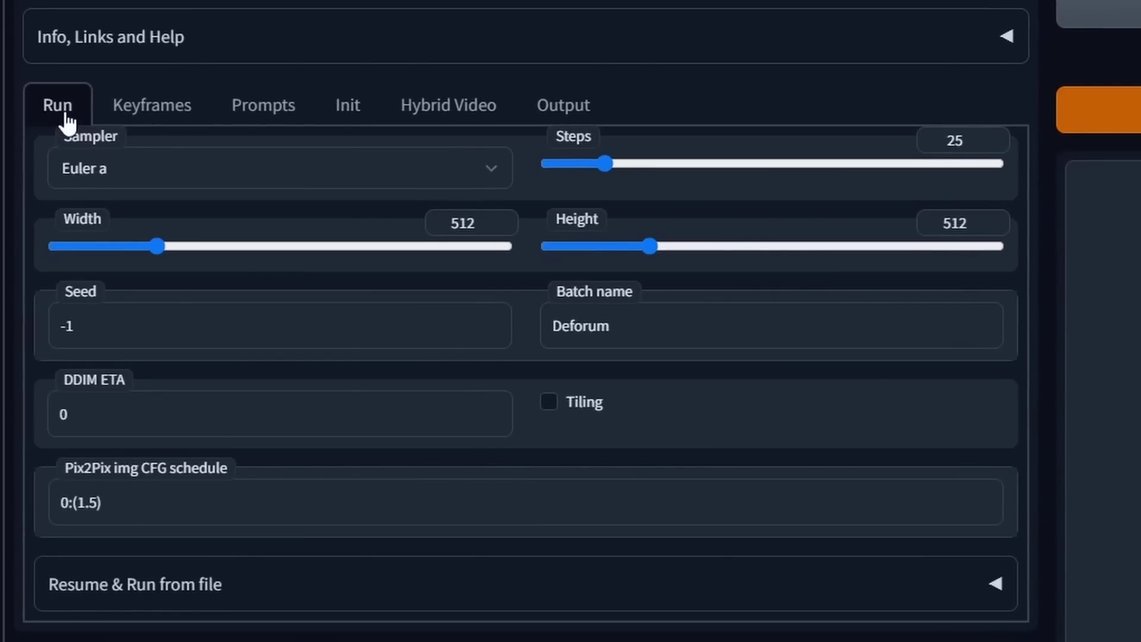
{"action": "left_click", "coordinate": [489, 170]}
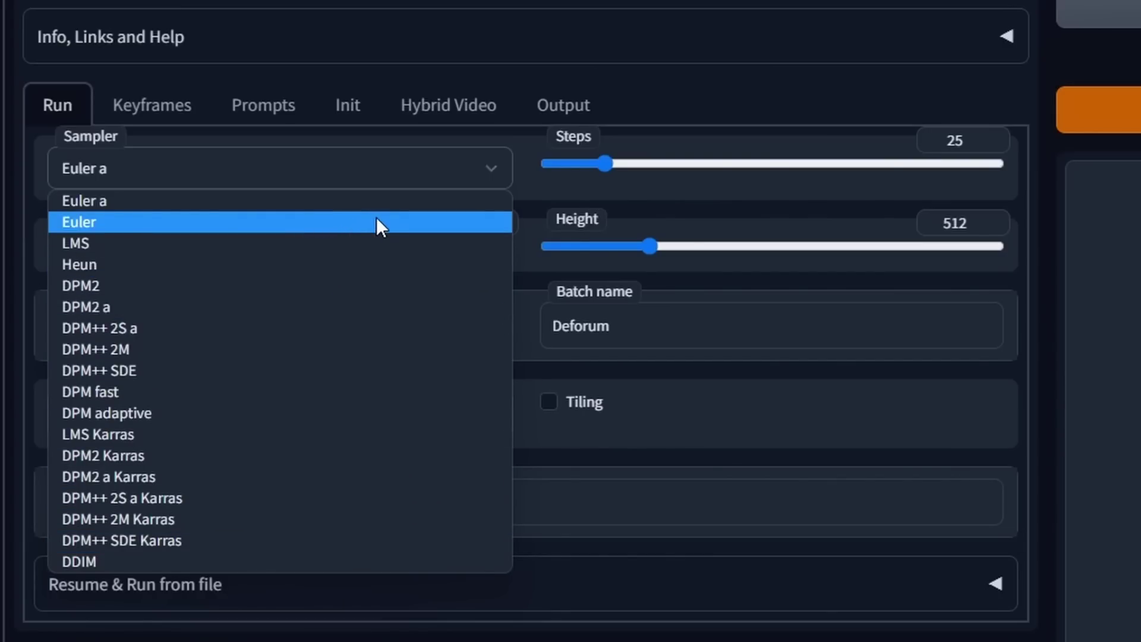
{"action": "left_click", "coordinate": [287, 200]}
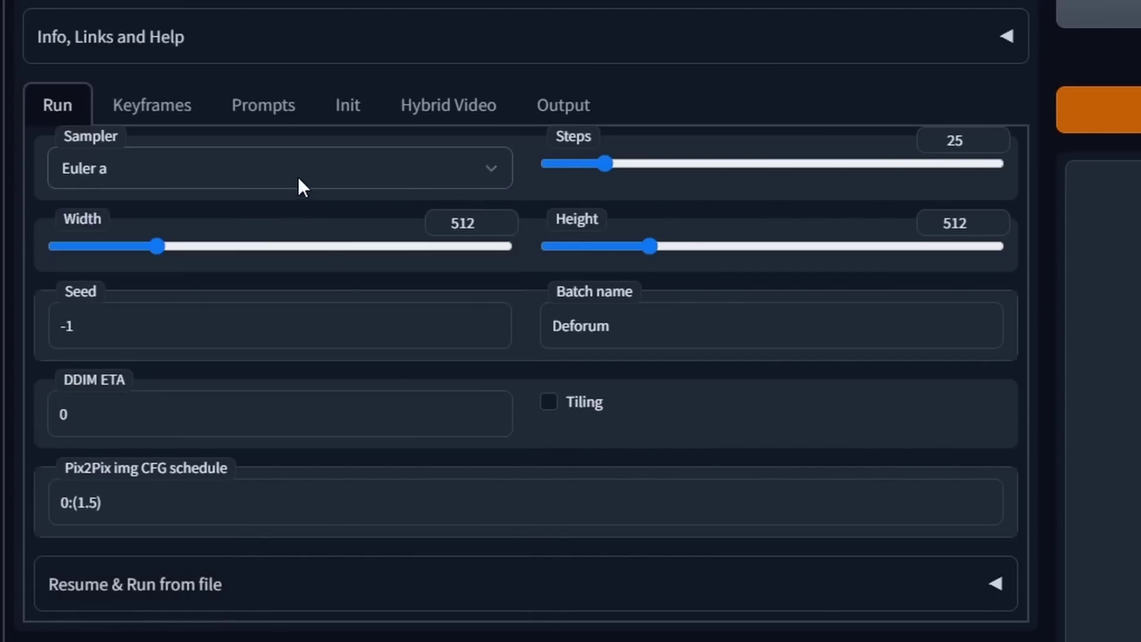
Switch to the txt2img page, return to Deforum, and set the run's Steps to 40.
{"action": "left_click", "coordinate": [30, 139]}
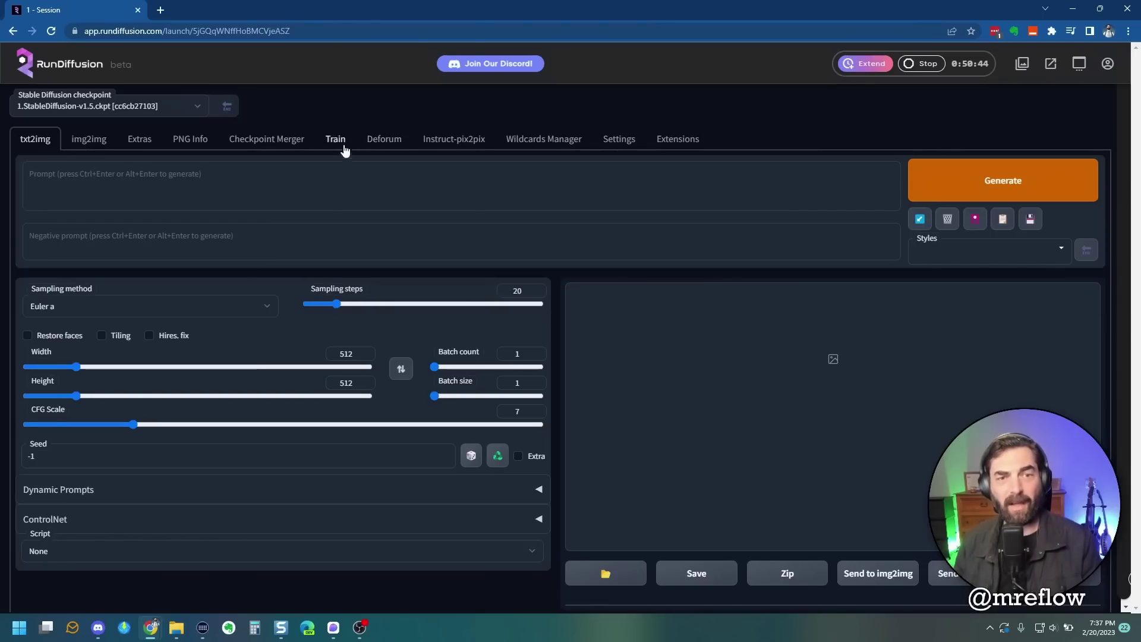
{"action": "left_click", "coordinate": [384, 138]}
{"action": "left_click_drag", "start_coordinate": [643, 164], "coordinate": [638, 164]}
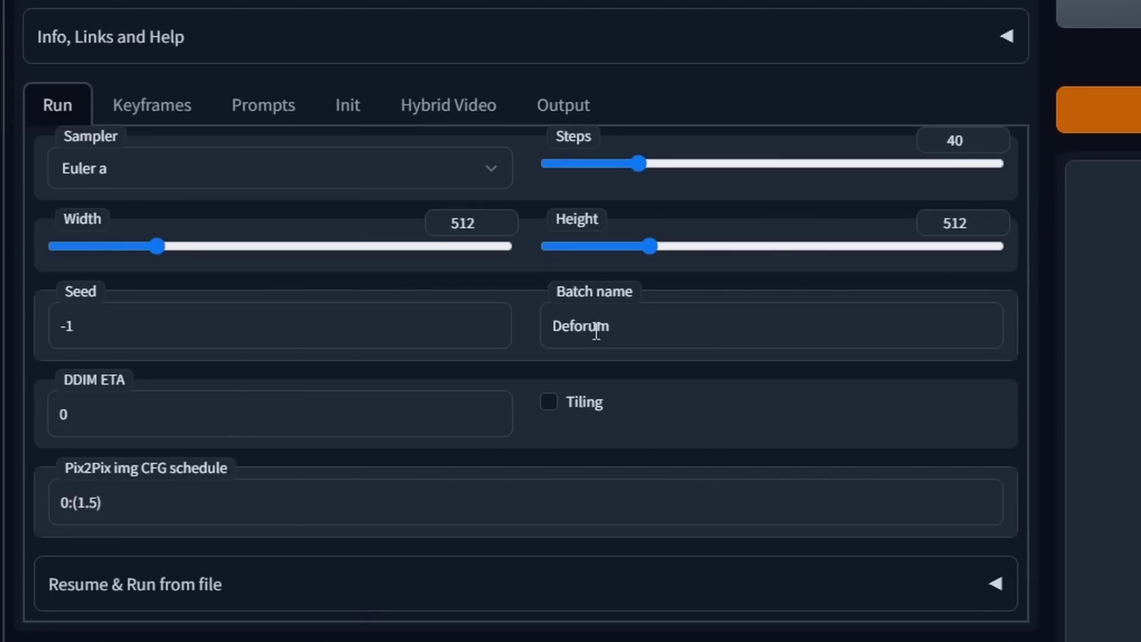
{"action": "double_click", "coordinate": [596, 332]}
Look through Deforum's keyframe, prompt and init image settings.
{"action": "left_click", "coordinate": [152, 107]}
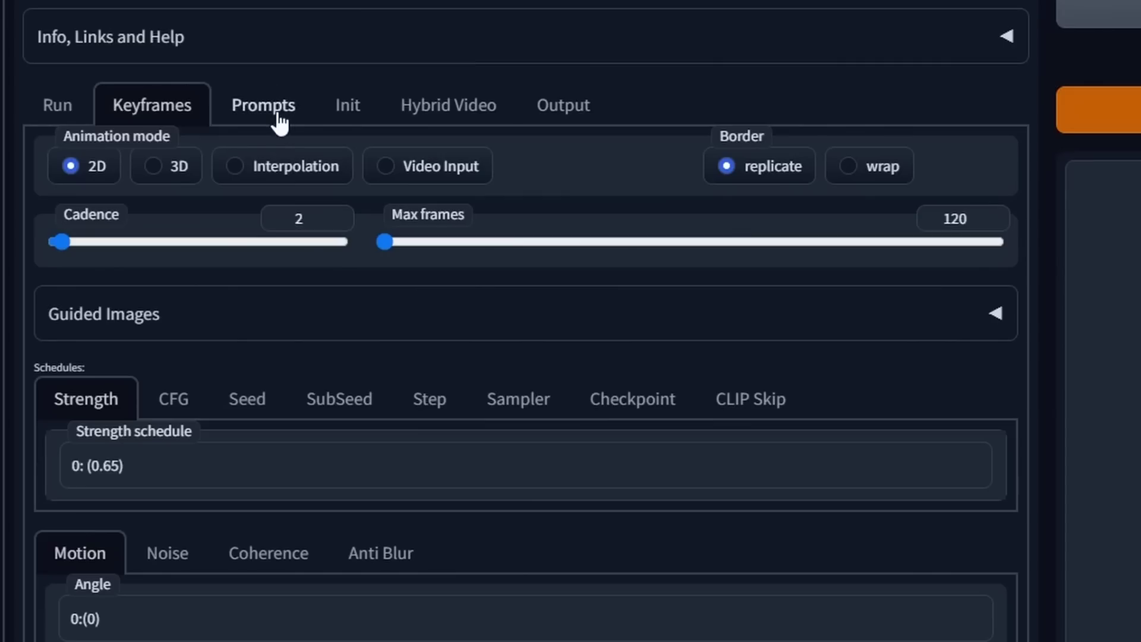
{"action": "left_click", "coordinate": [155, 226]}
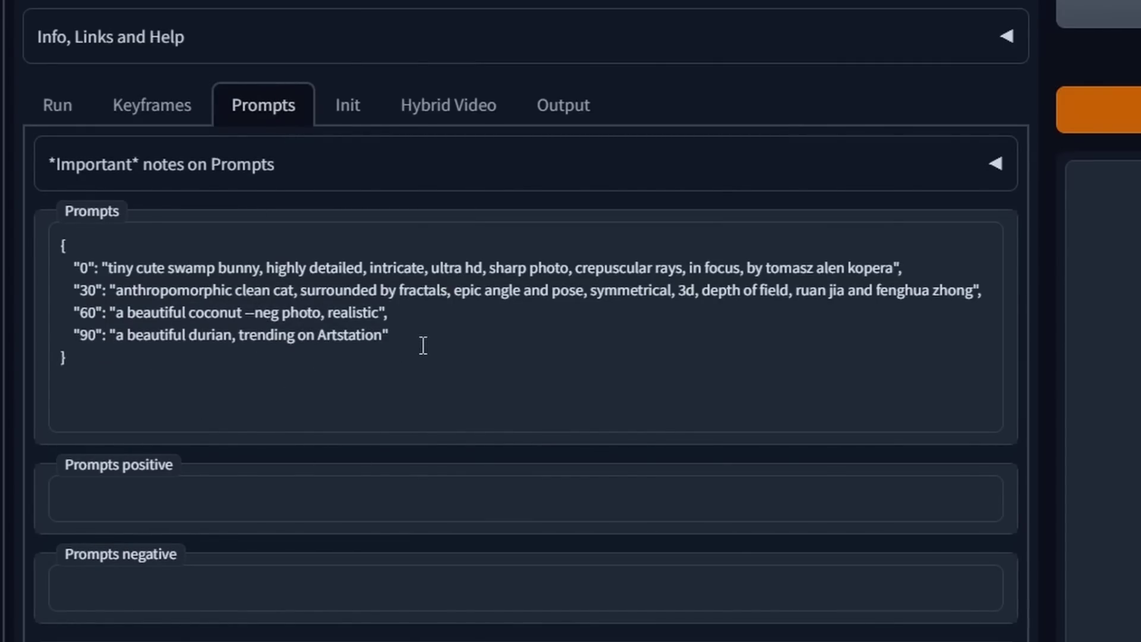
{"action": "left_click", "coordinate": [364, 121]}
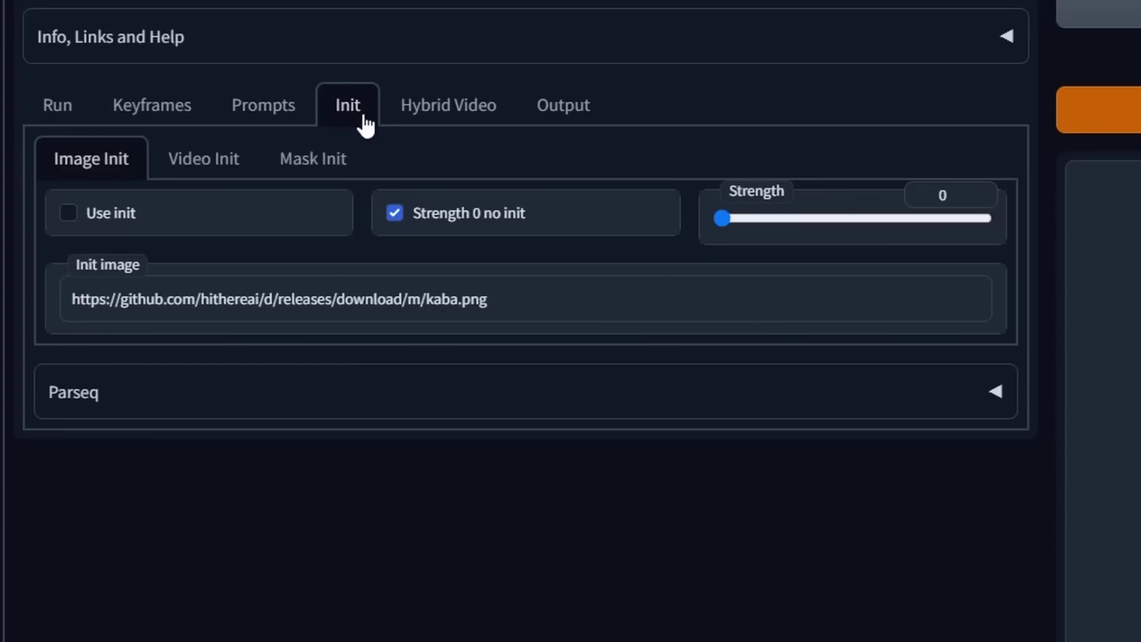
Look through Deforum's hybrid video and output settings, and read the important notes on prompts.
{"action": "left_click", "coordinate": [430, 115]}
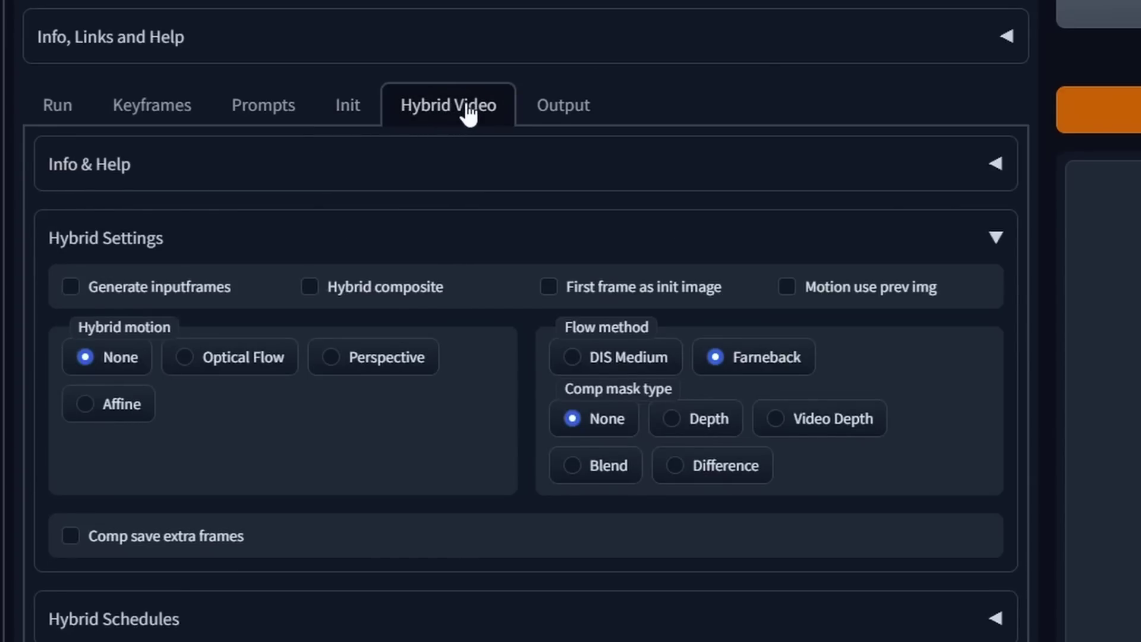
{"action": "left_click", "coordinate": [572, 113]}
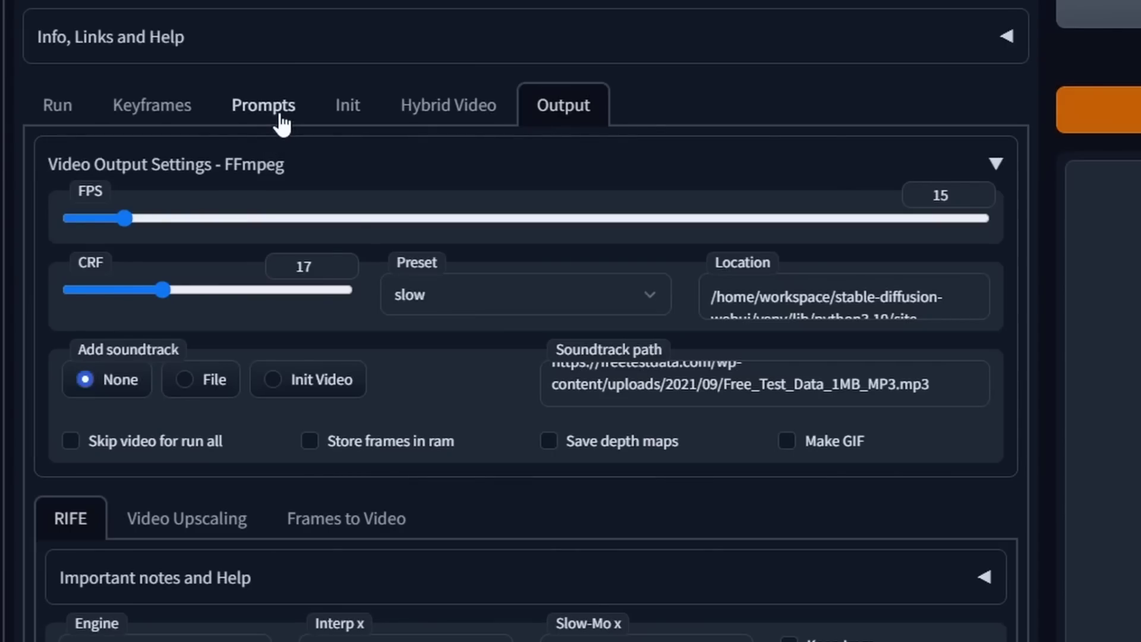
{"action": "left_click", "coordinate": [156, 228]}
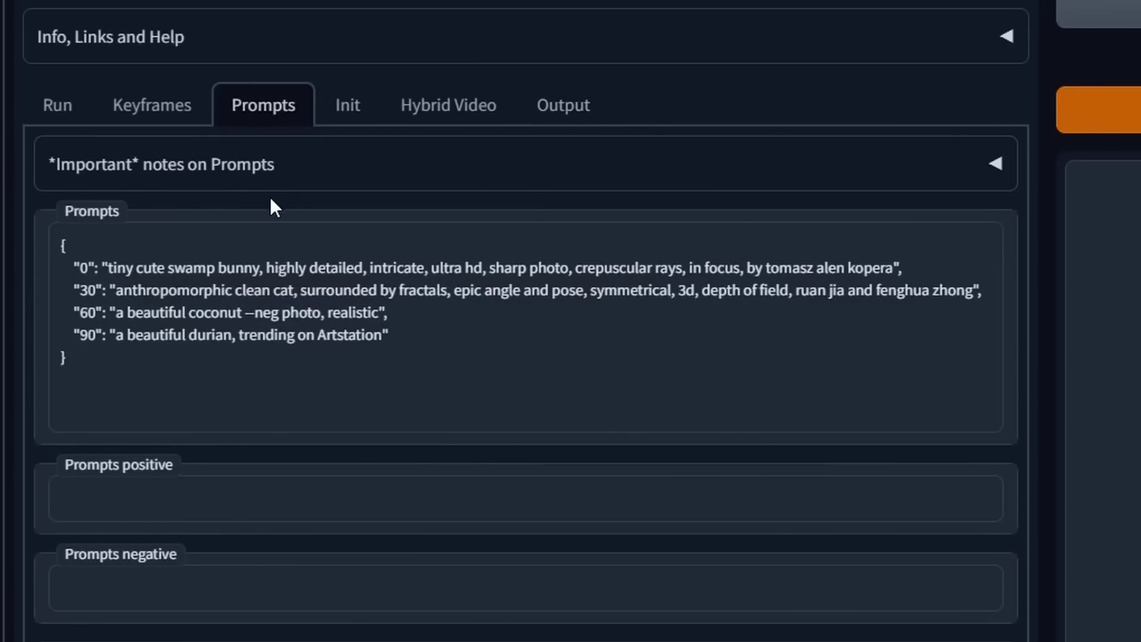
{"action": "left_click", "coordinate": [994, 162]}
{"action": "left_click_drag", "start_coordinate": [695, 301], "coordinate": [39, 201]}
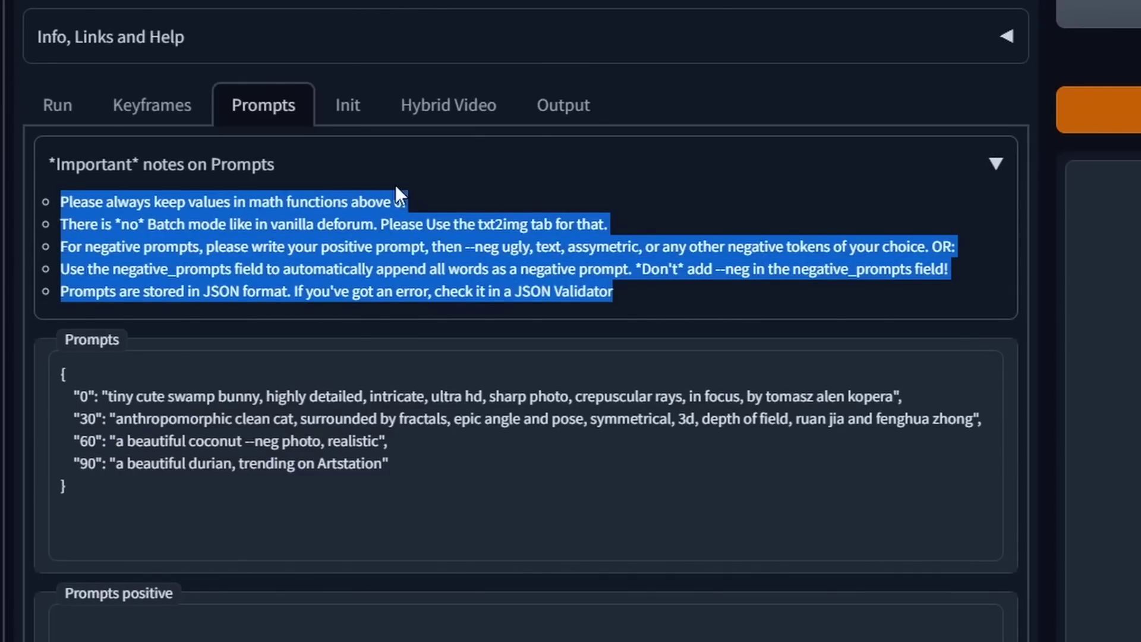
Examine the example prompts at frames 0, 30 and 60, and the note on writing negative prompts with --neg.
{"action": "left_click", "coordinate": [665, 486]}
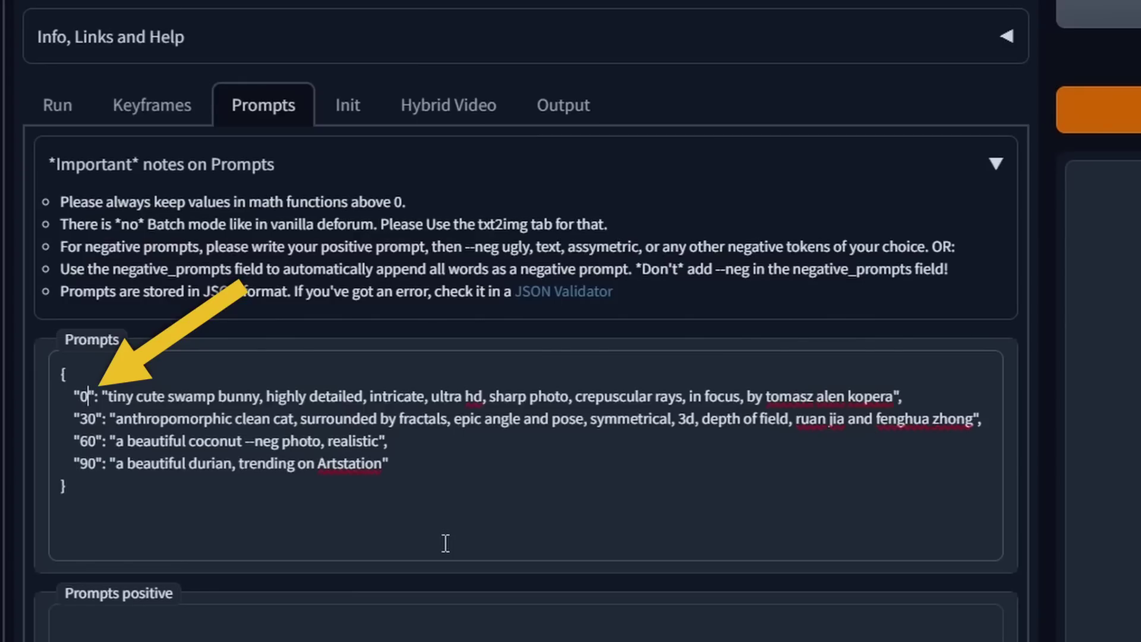
{"action": "left_click", "coordinate": [88, 396]}
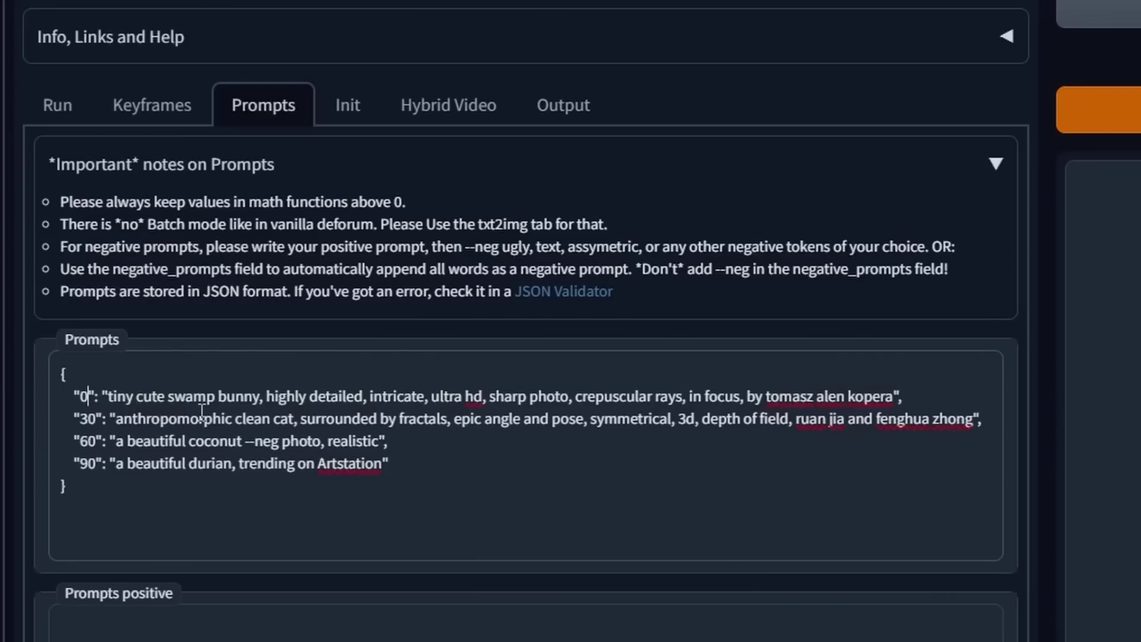
{"action": "left_click_drag", "start_coordinate": [279, 396], "coordinate": [897, 393]}
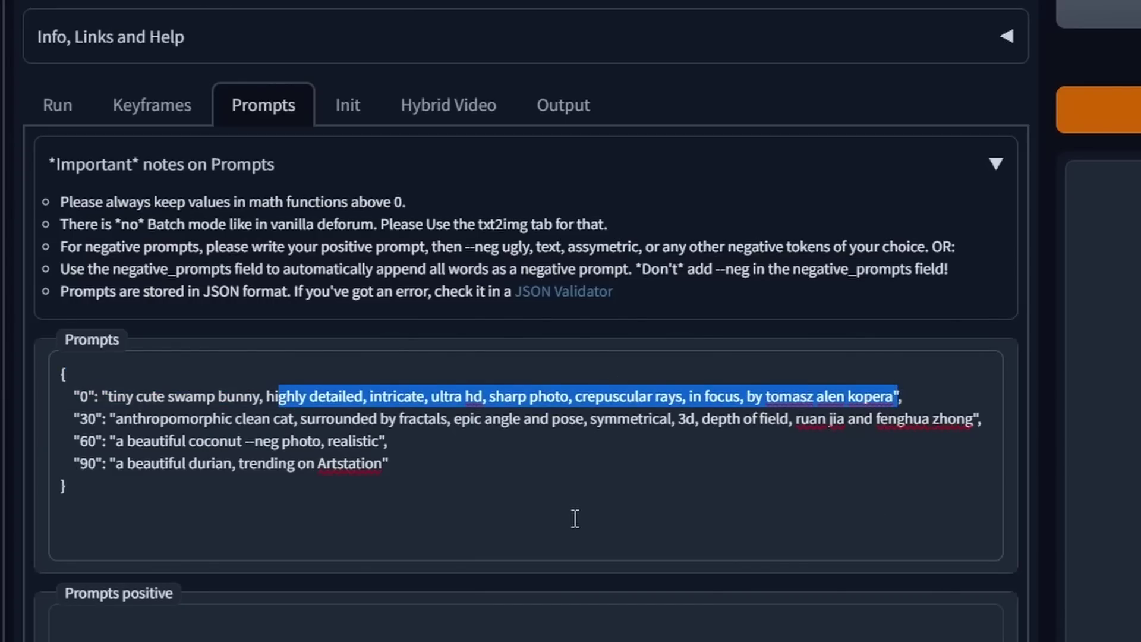
{"action": "left_click", "coordinate": [278, 396]}
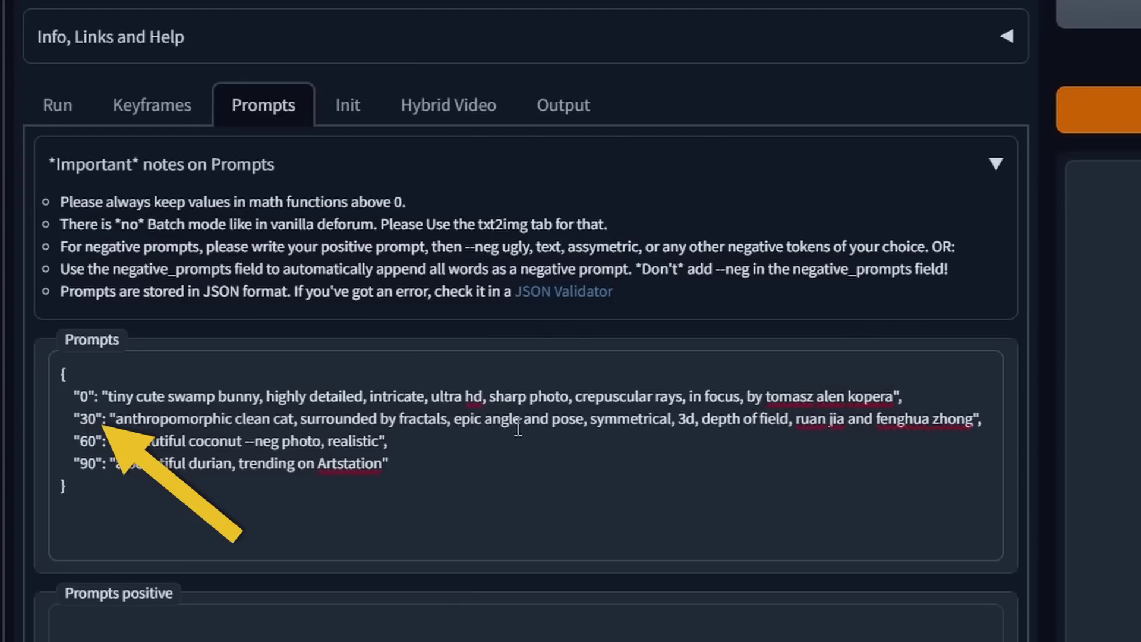
{"action": "left_click_drag", "start_coordinate": [710, 419], "coordinate": [953, 410]}
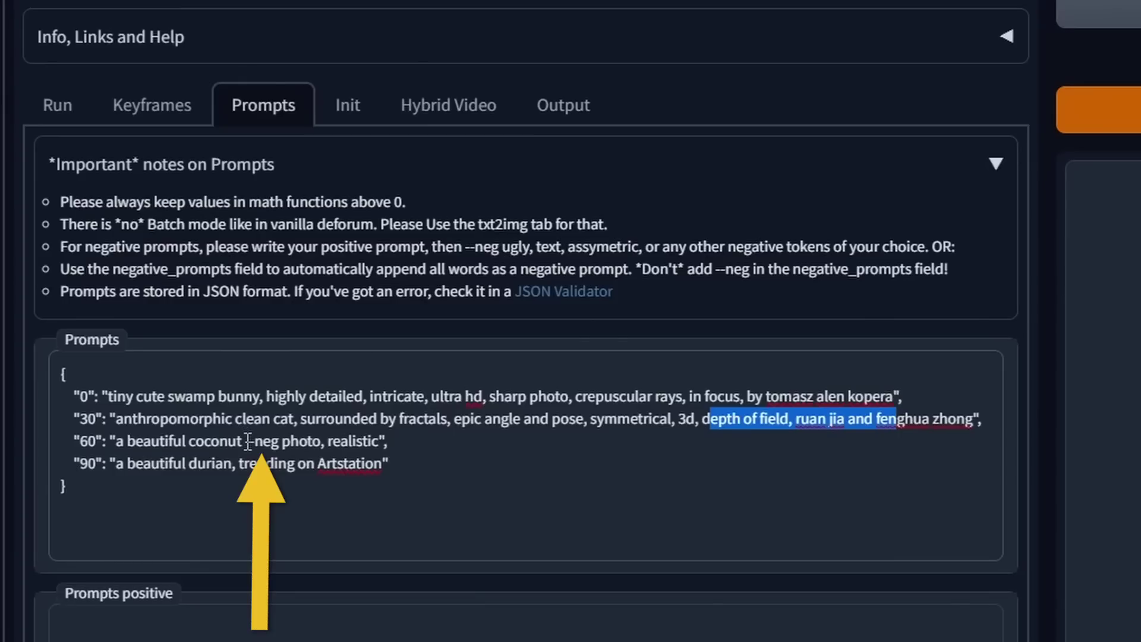
{"action": "left_click_drag", "start_coordinate": [243, 441], "coordinate": [252, 441]}
{"action": "left_click", "coordinate": [266, 443]}
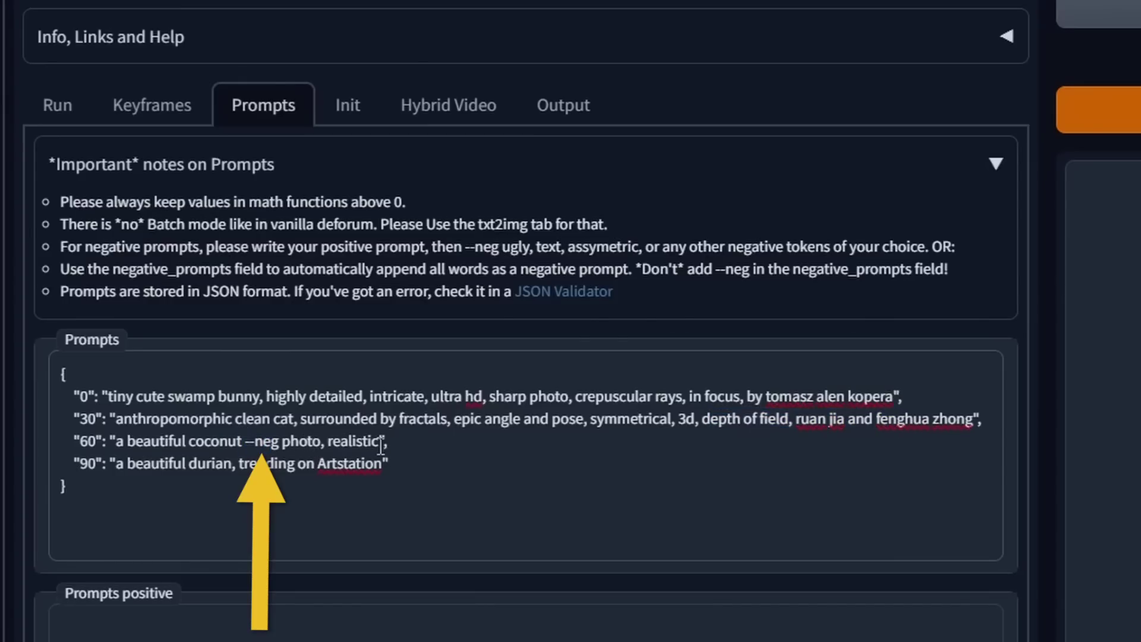
{"action": "left_click_drag", "start_coordinate": [255, 442], "coordinate": [374, 449]}
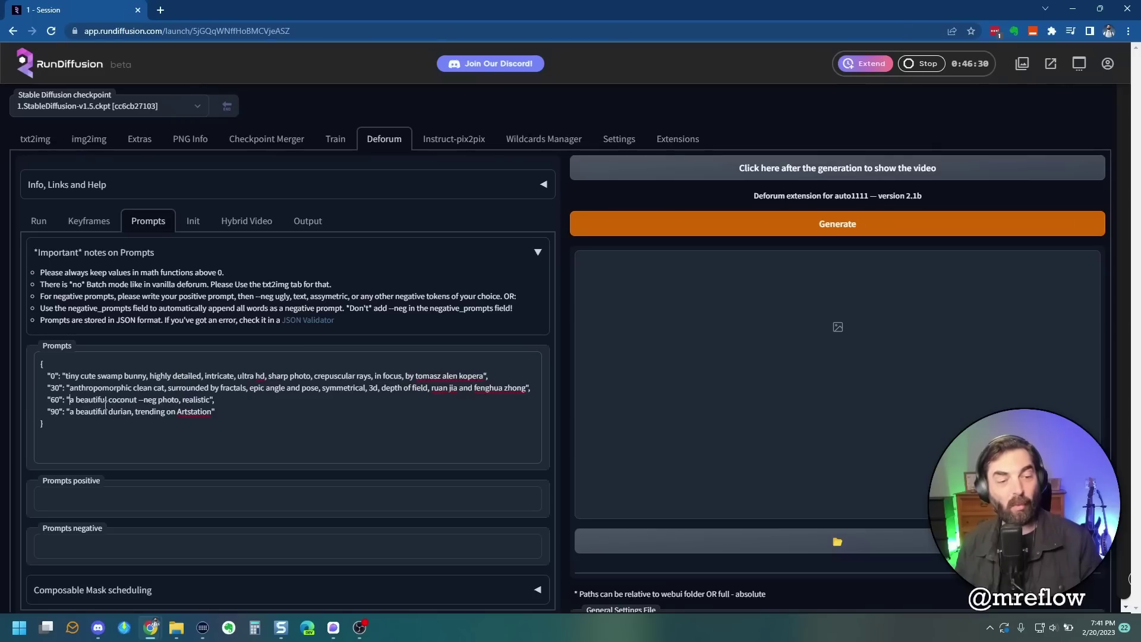
{"action": "left_click_drag", "start_coordinate": [285, 441], "coordinate": [362, 447]}
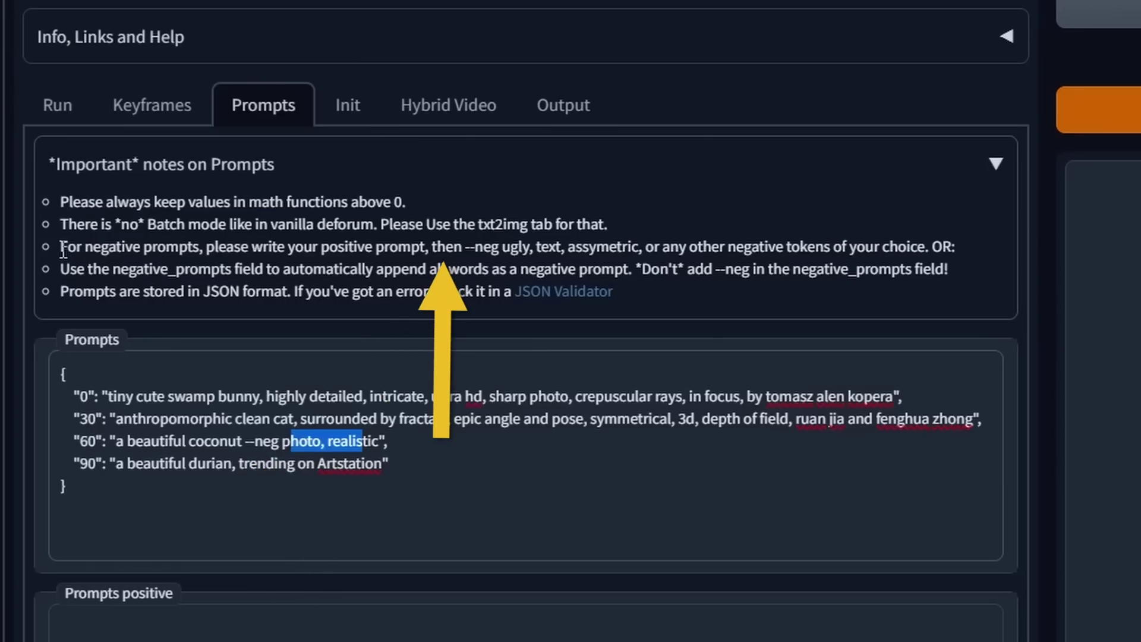
{"action": "left_click_drag", "start_coordinate": [63, 249], "coordinate": [958, 250]}
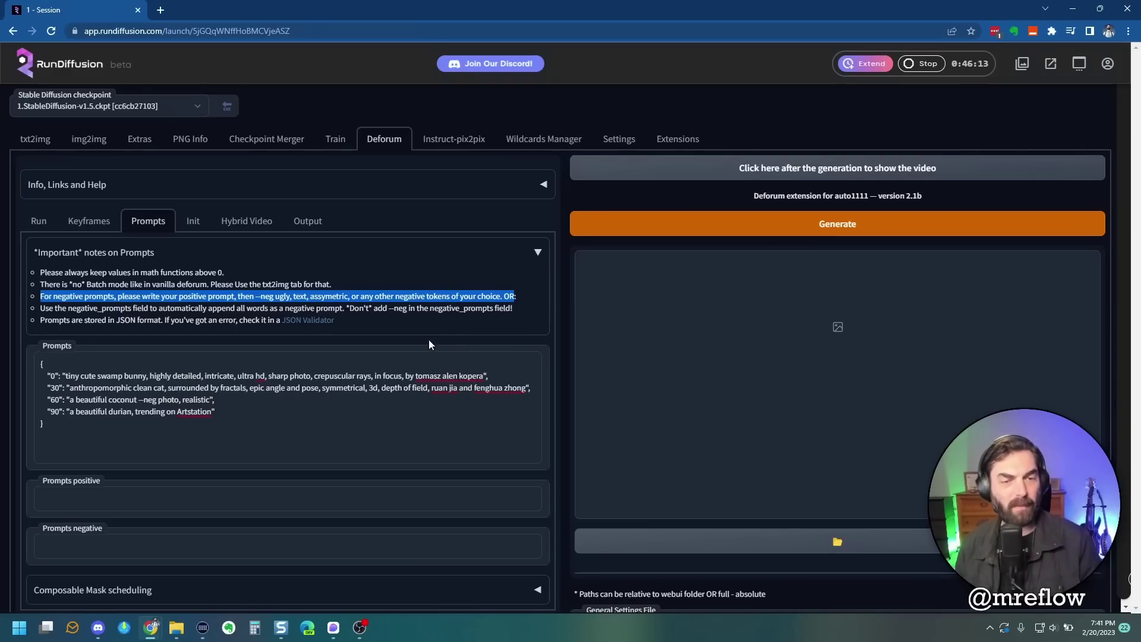
{"action": "left_click", "coordinate": [416, 319]}
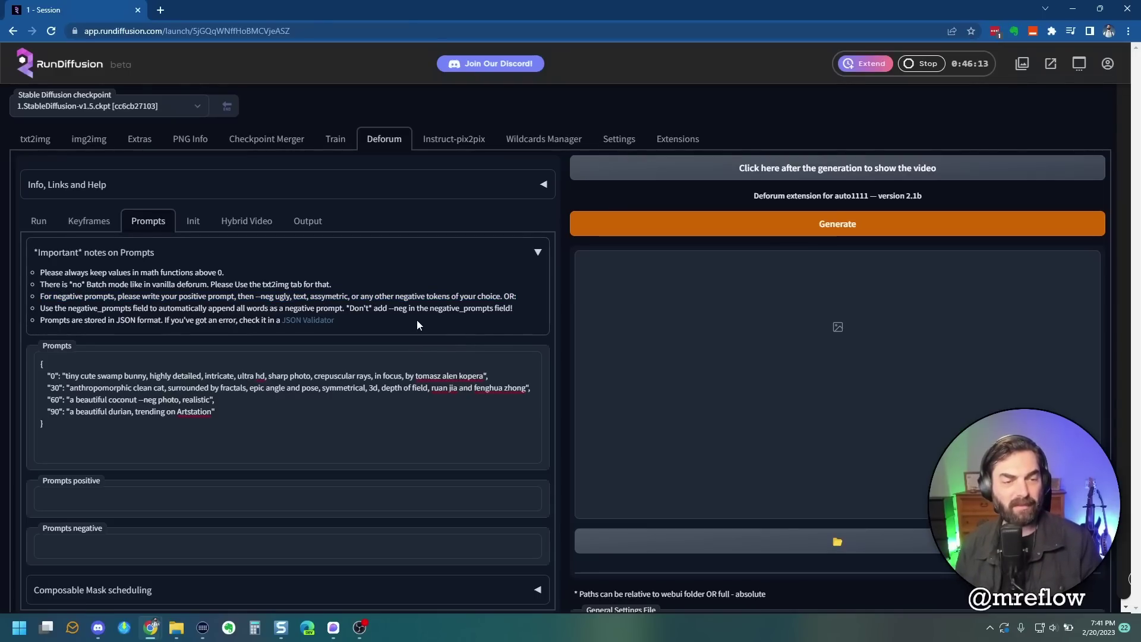
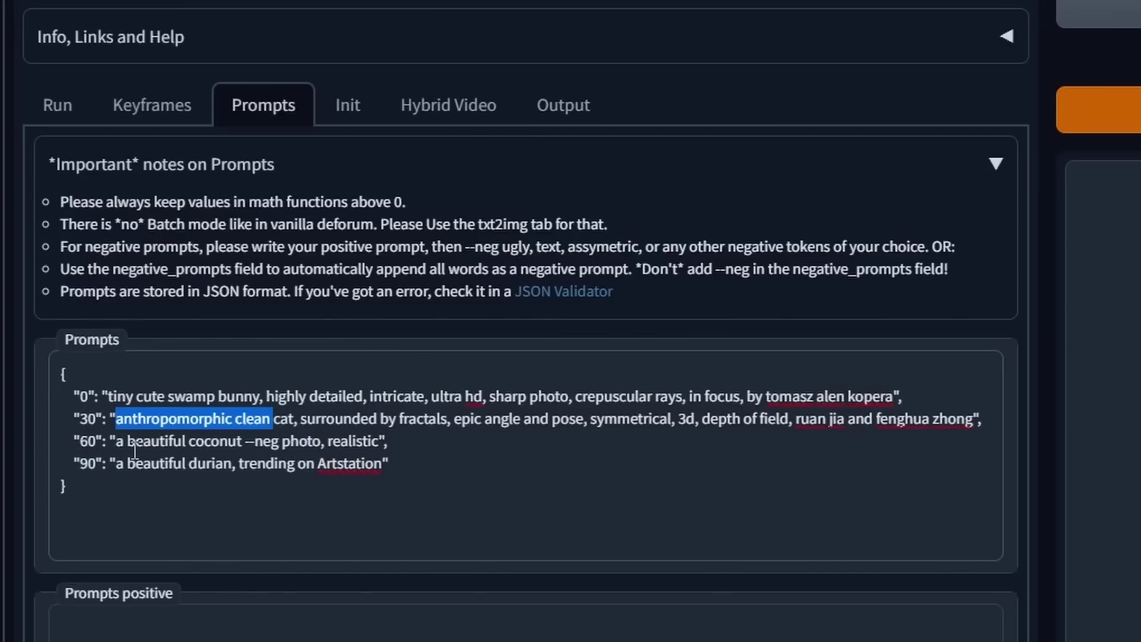
Compare the frame 60 and 90 example prompts with the maximum frame count in the keyframe settings.
{"action": "left_click_drag", "start_coordinate": [189, 443], "coordinate": [236, 443]}
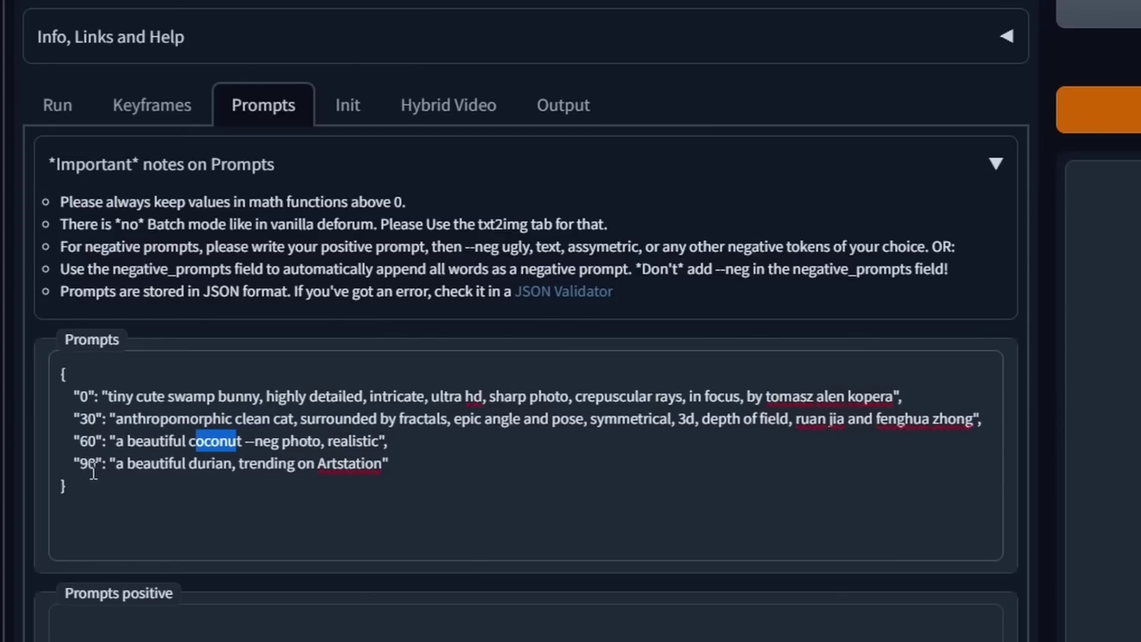
{"action": "left_click", "coordinate": [140, 110]}
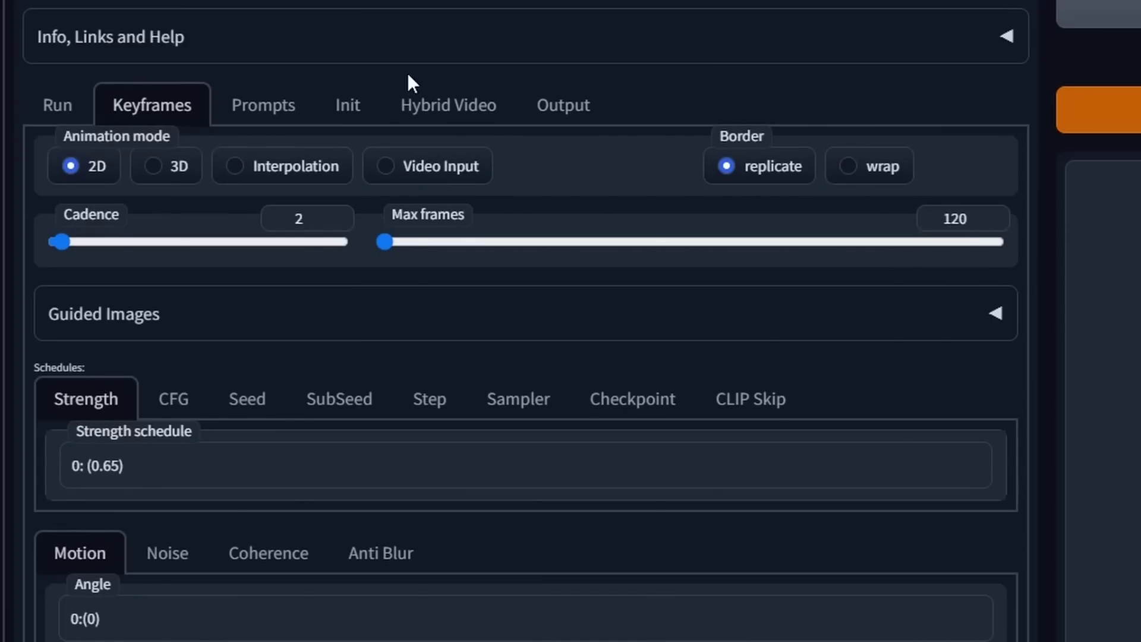
{"action": "left_click", "coordinate": [264, 105]}
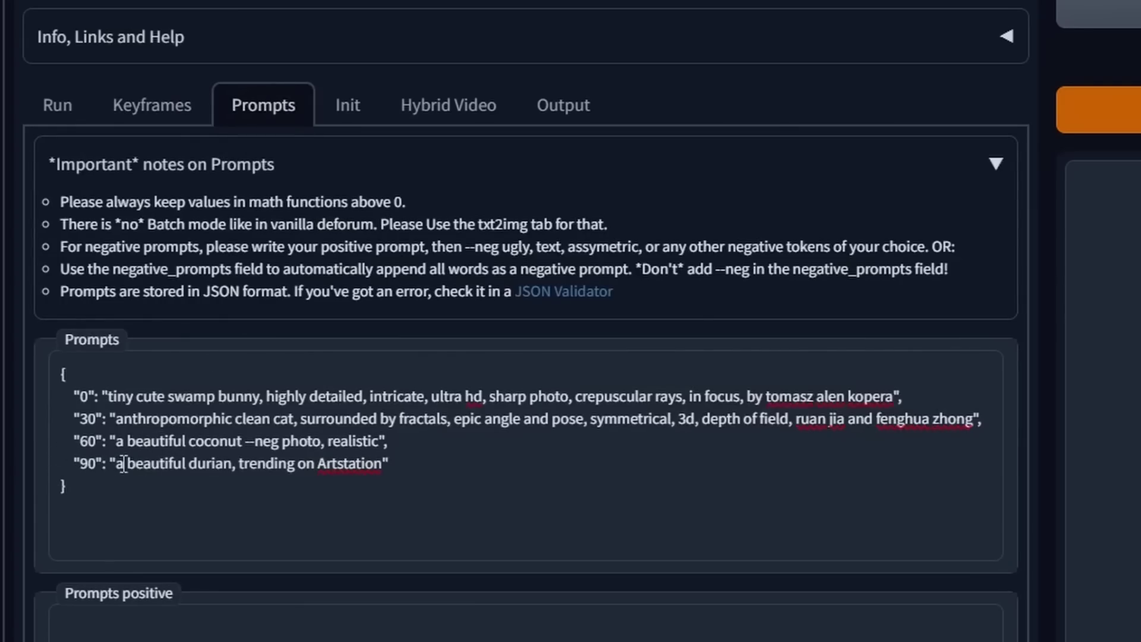
{"action": "left_click_drag", "start_coordinate": [180, 464], "coordinate": [243, 464]}
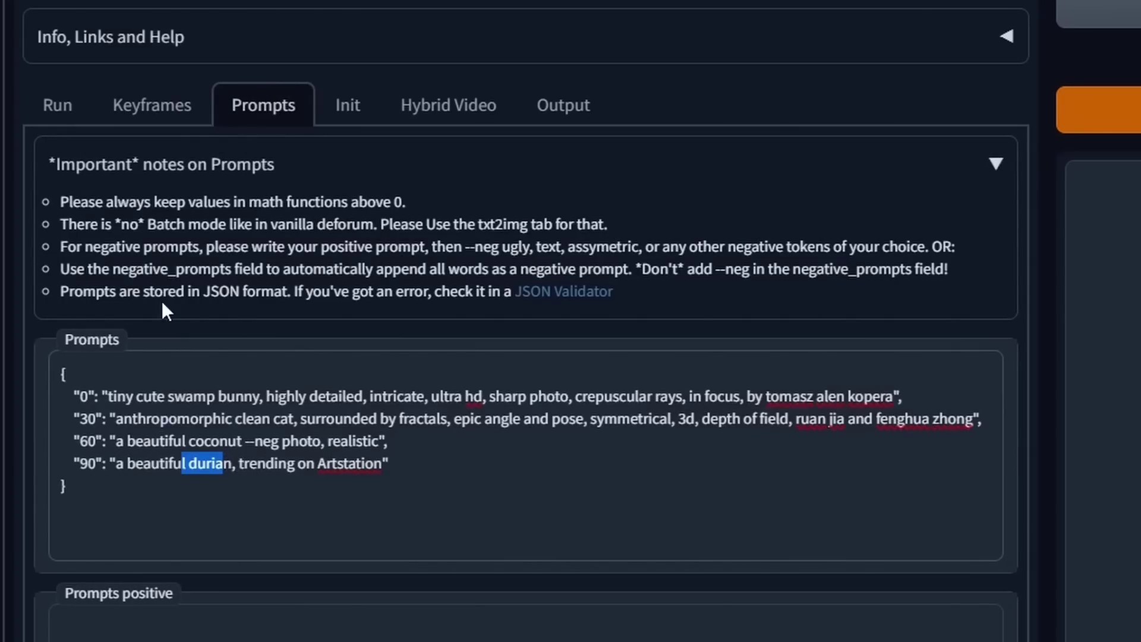
Set Max frames to 200 in the keyframe settings.
{"action": "left_click", "coordinate": [147, 111]}
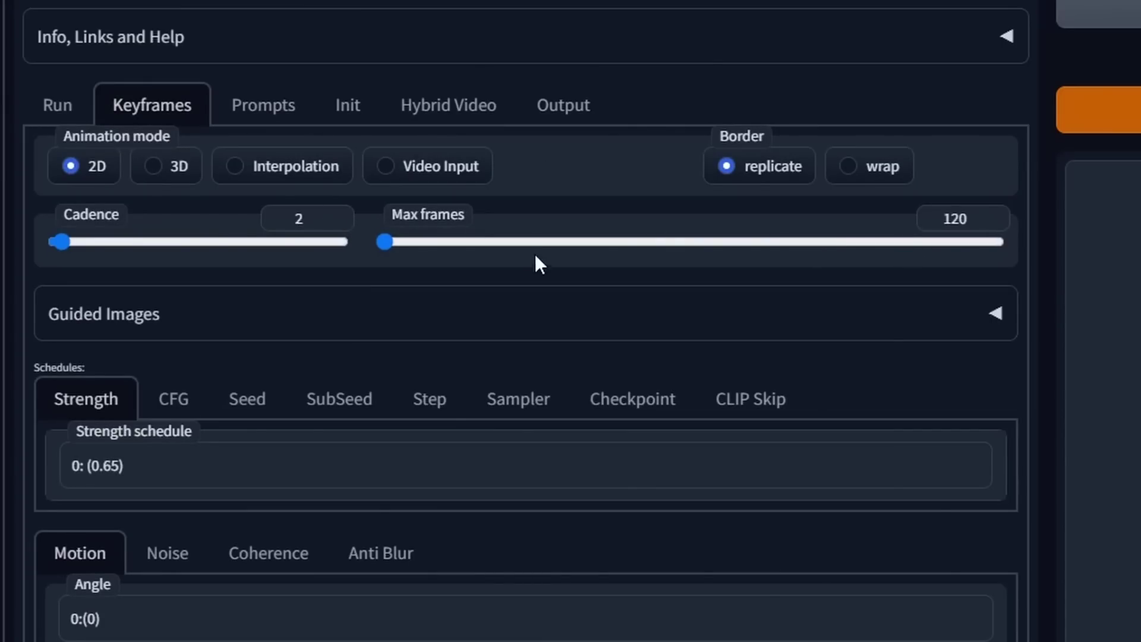
{"action": "mouse_move", "coordinate": [414, 217]}
{"action": "left_click_drag", "start_coordinate": [384, 241], "coordinate": [689, 242]}
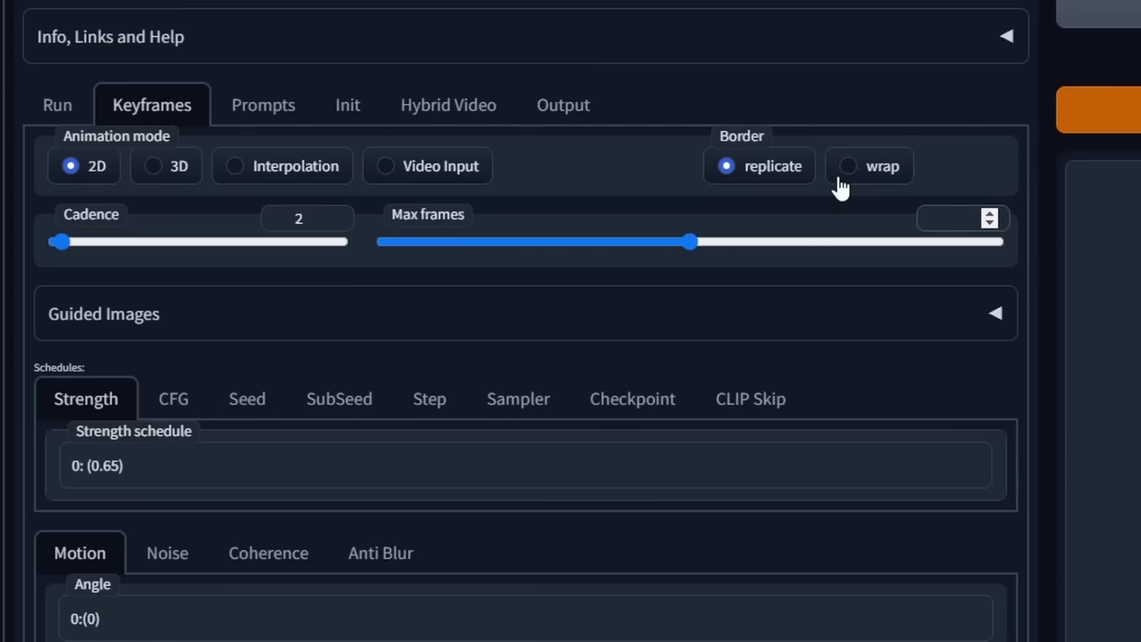
{"action": "type", "text": "200"}
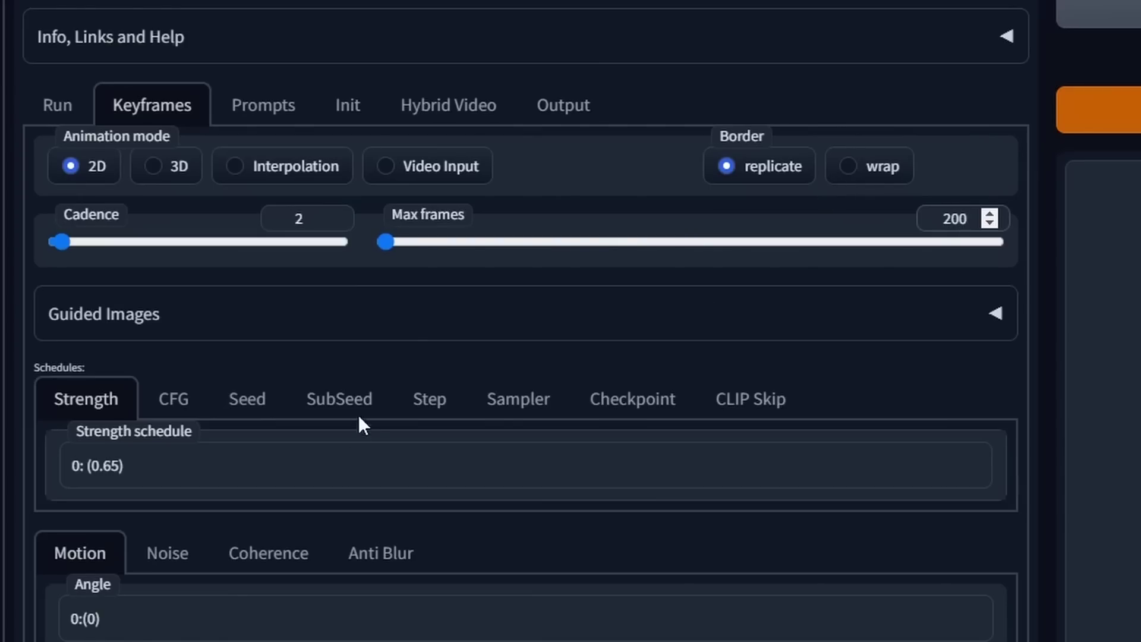
Change the frame numbers of the second, third and fourth prompts to 50, 100 and 150.
{"action": "left_click", "coordinate": [269, 112]}
{"action": "left_click", "coordinate": [85, 400]}
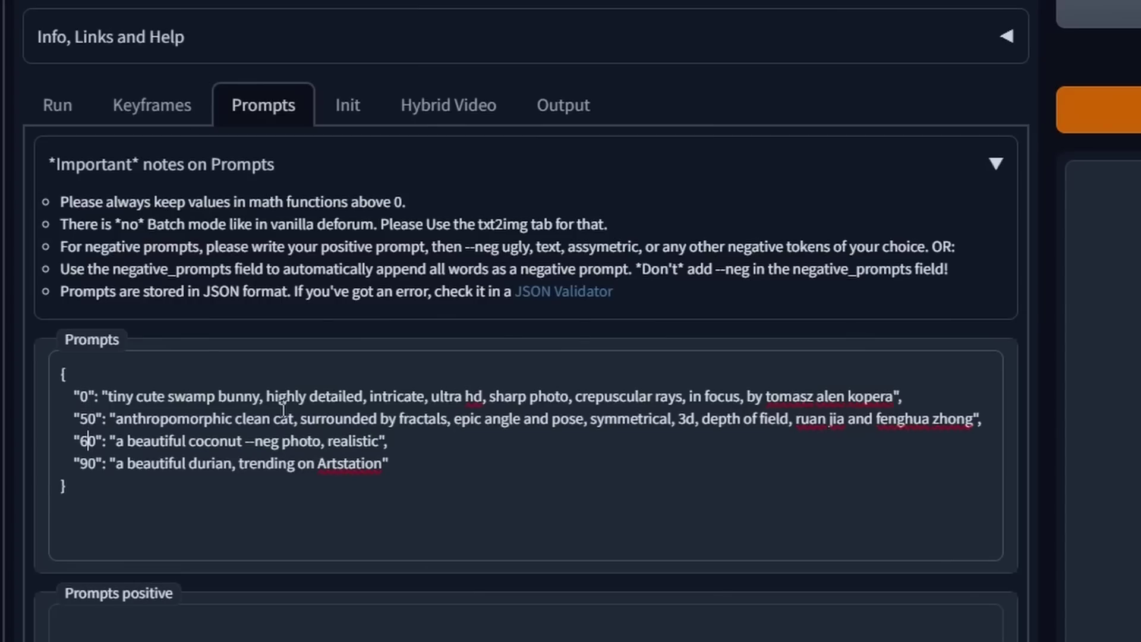
{"action": "key", "text": "BackSpace"}
{"action": "type", "text": "10"}
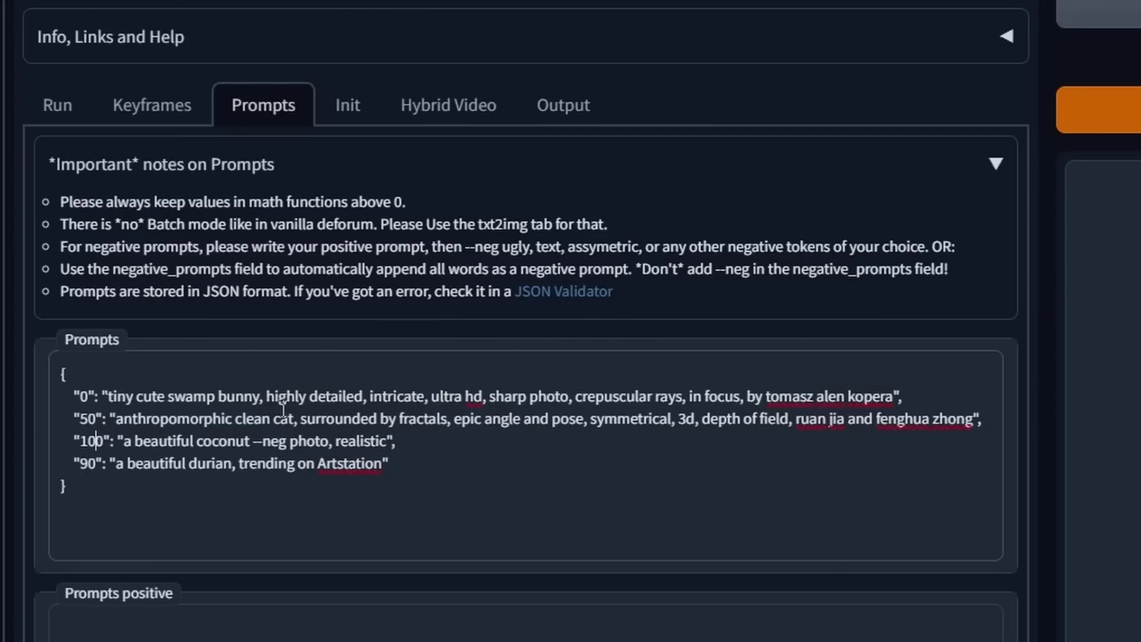
{"action": "key", "text": "BackSpace"}
{"action": "key", "text": "BackSpace"}
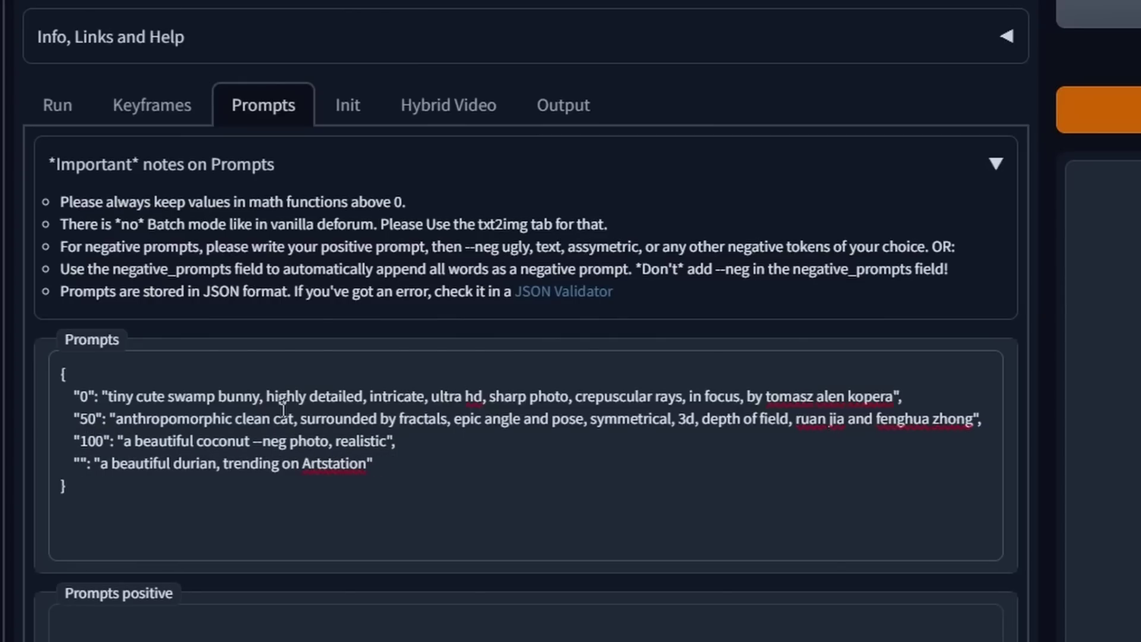
{"action": "type", "text": "150"}
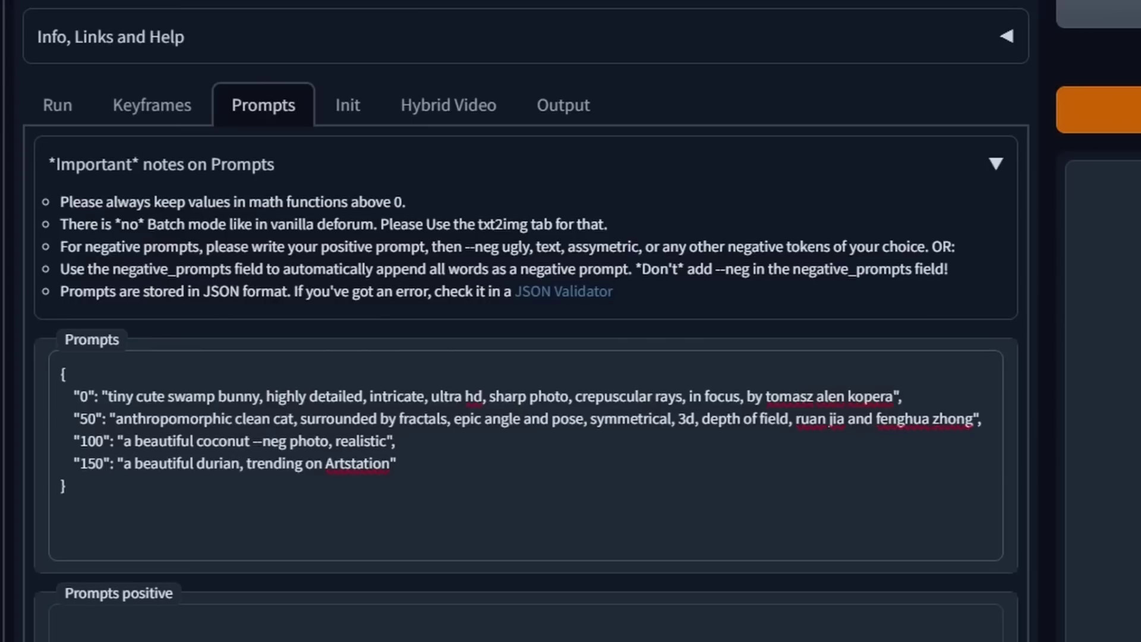
Check the last prompt's frame number against the keyframe settings, and set the animation mode to 3D.
{"action": "double_click", "coordinate": [215, 442]}
{"action": "left_click_drag", "start_coordinate": [82, 463], "coordinate": [117, 463]}
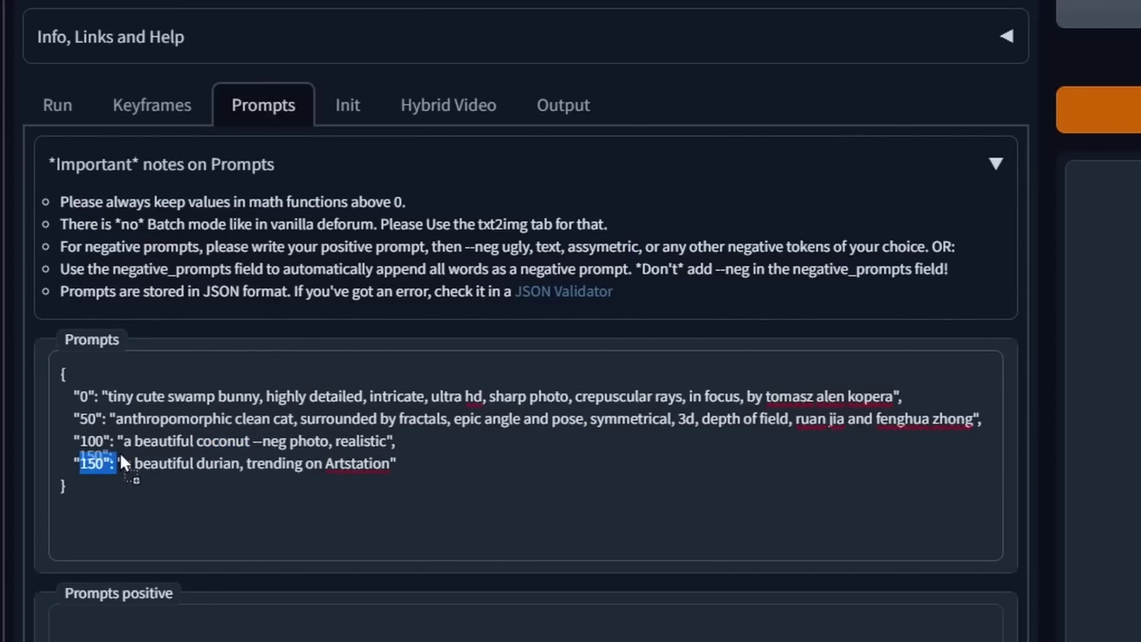
{"action": "left_click", "coordinate": [186, 457]}
{"action": "left_click", "coordinate": [151, 104]}
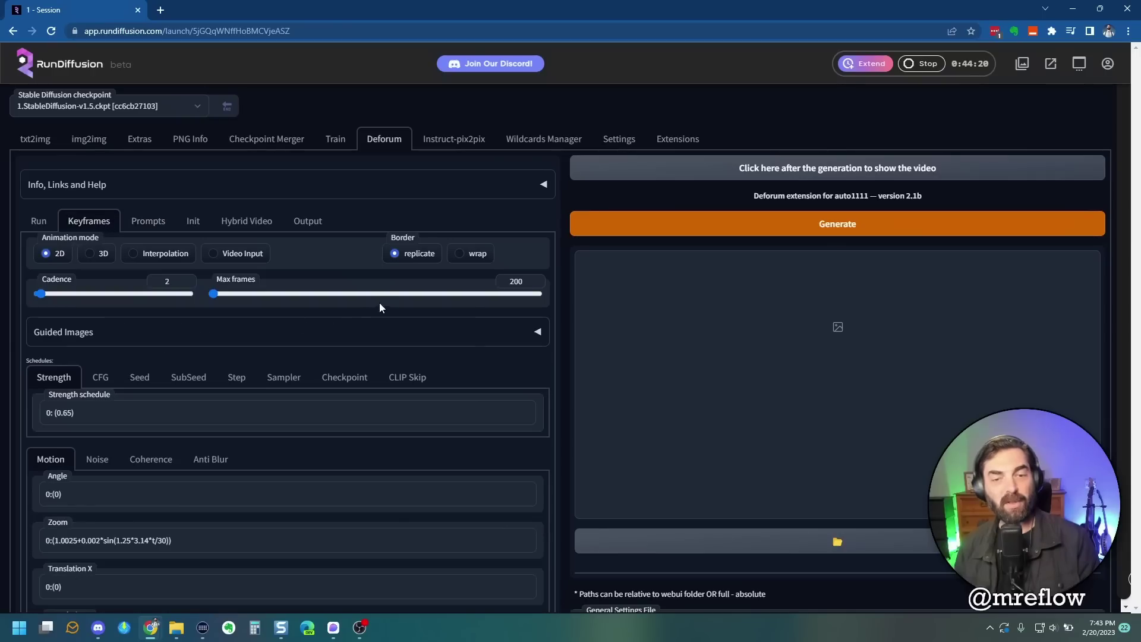
{"action": "left_click", "coordinate": [147, 221]}
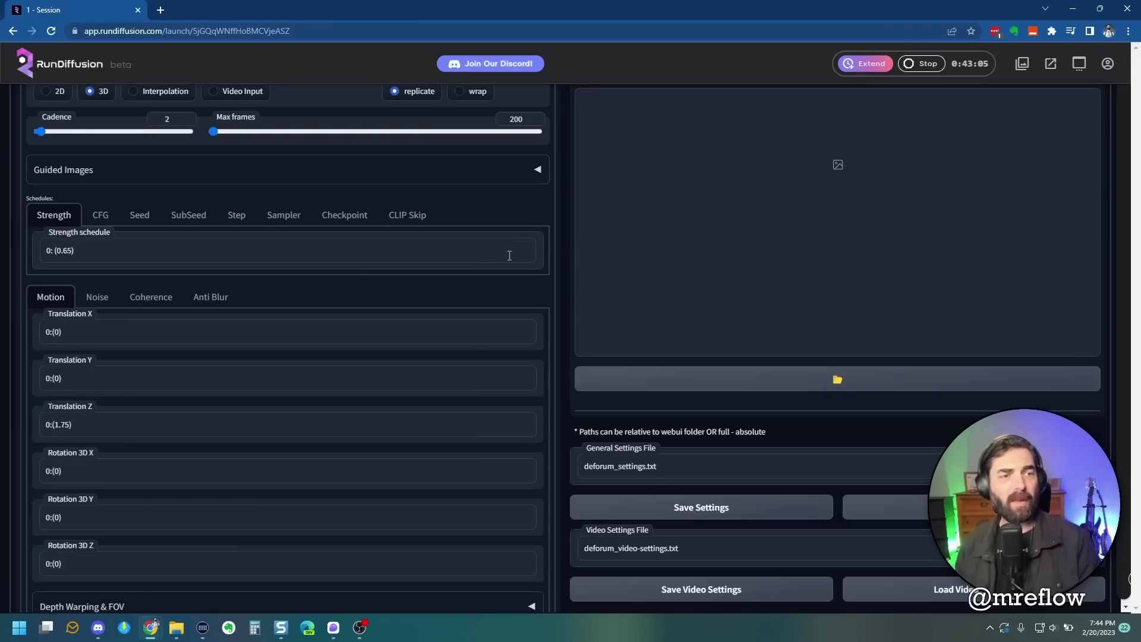
{"action": "scroll", "coordinate": [424, 336], "scroll_direction": "up", "scroll_amount": 3}
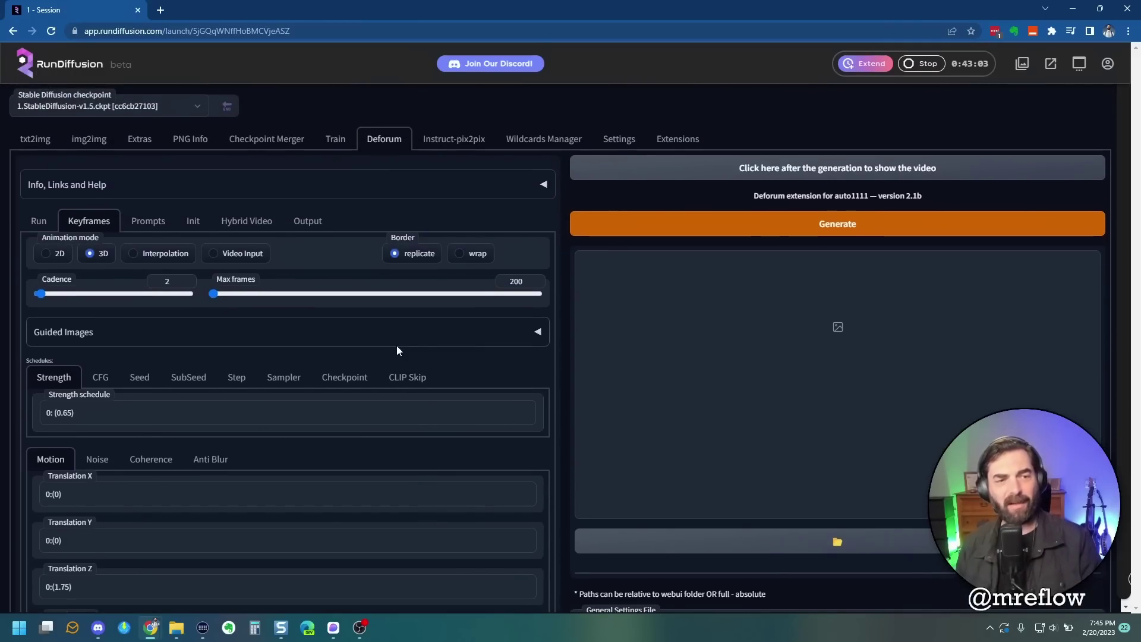
Replace the frame 0 prompt with "a realistic grey wolf in the forest, trending artstation".
{"action": "left_click", "coordinate": [148, 221]}
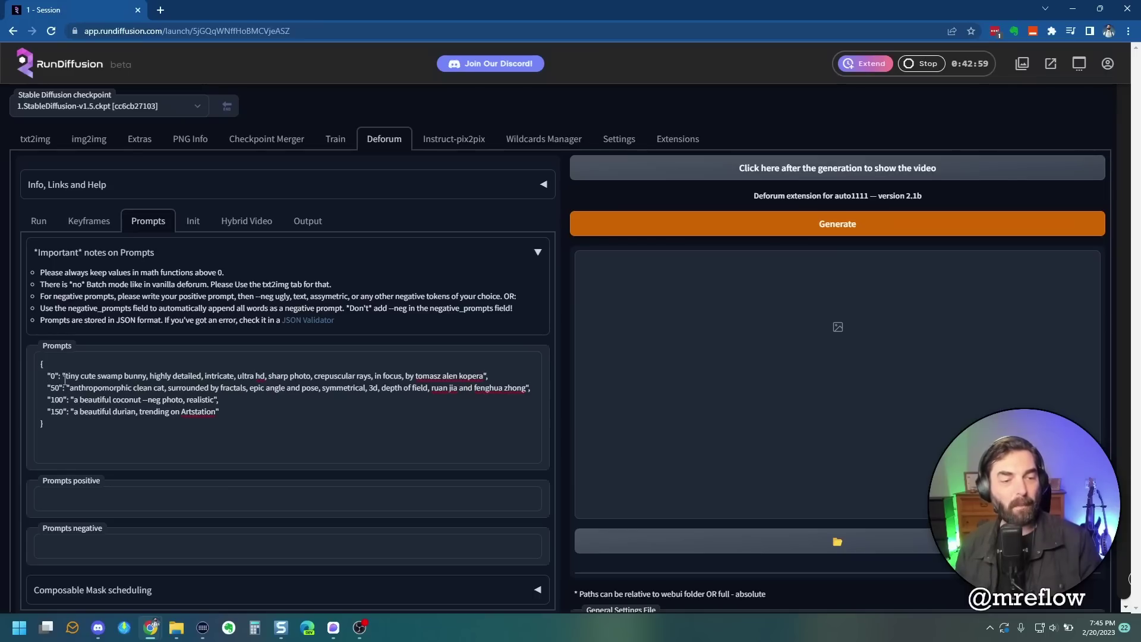
{"action": "left_click_drag", "start_coordinate": [66, 376], "coordinate": [483, 376]}
{"action": "type", "text": "a realistic greyt"}
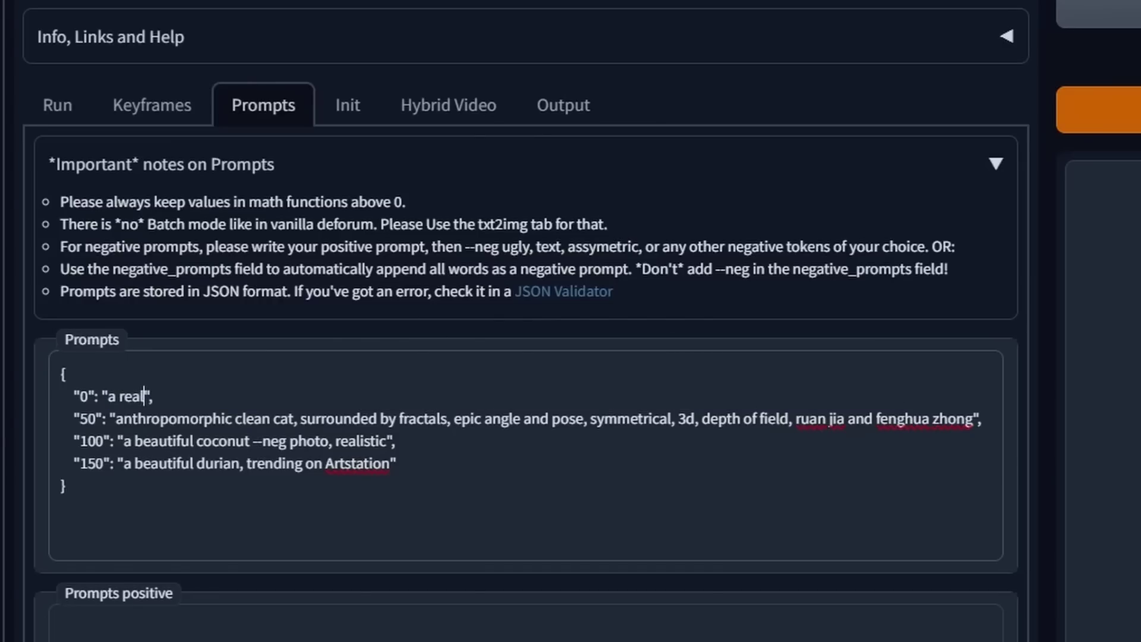
{"action": "key", "text": "BackSpace"}
{"action": "type", "text": "wolf in the forest"}
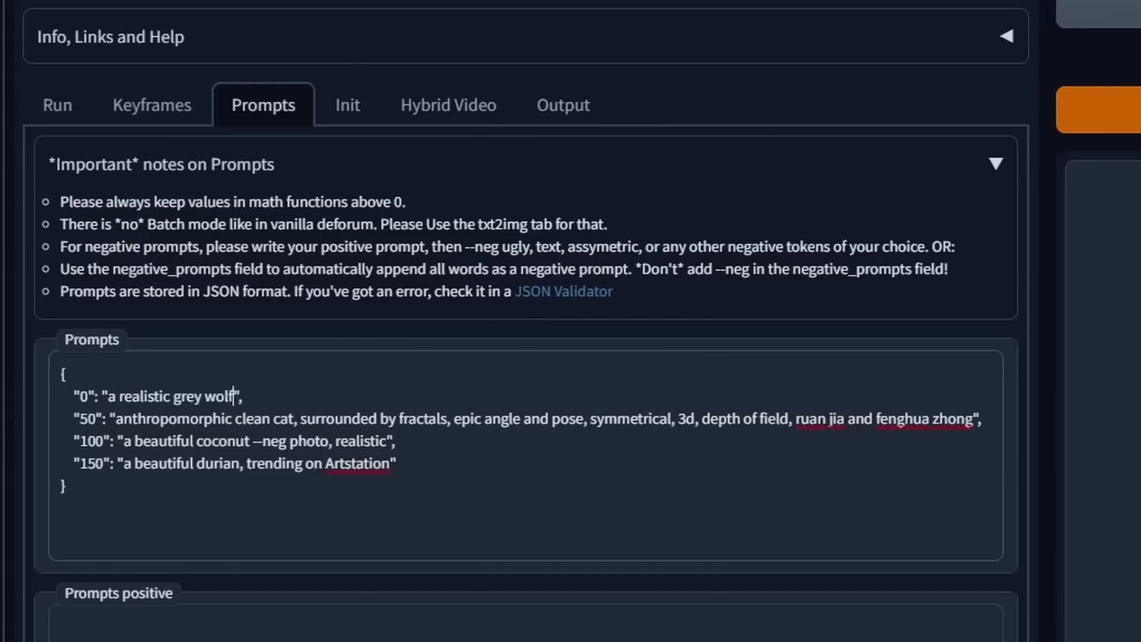
{"action": "type", "text": ","}
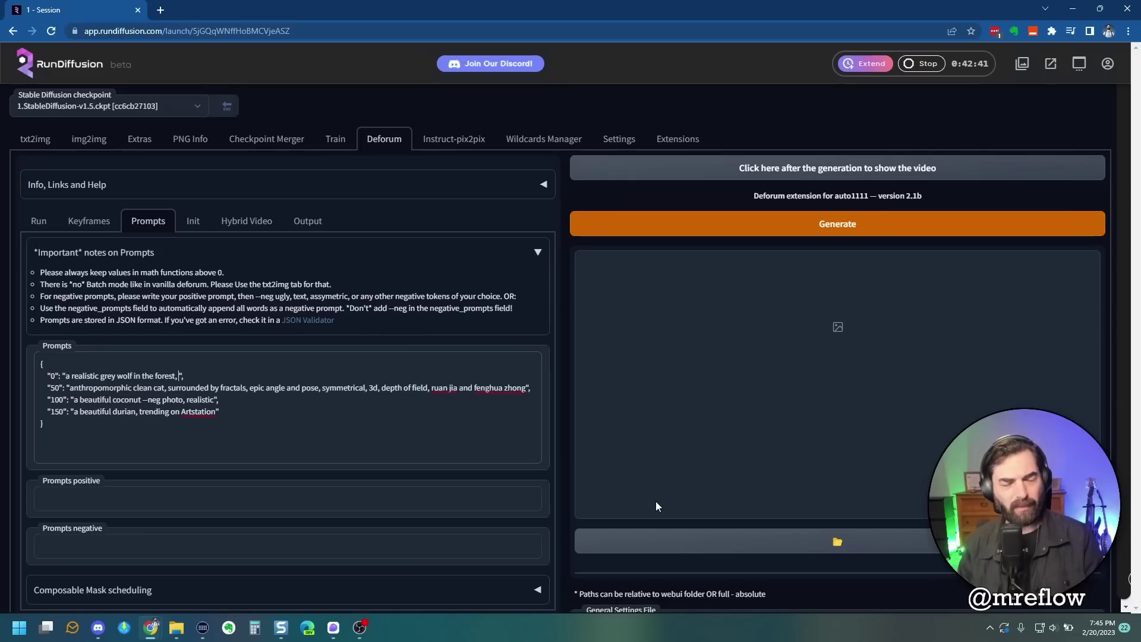
{"action": "type", "text": " trending art"}
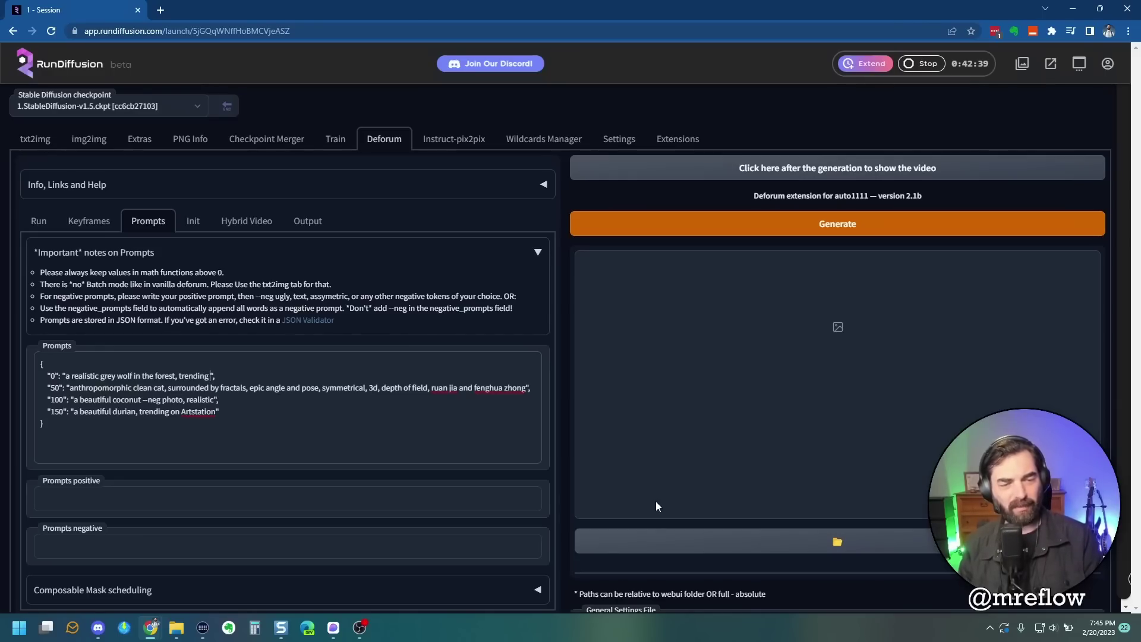
{"action": "type", "text": "station"}
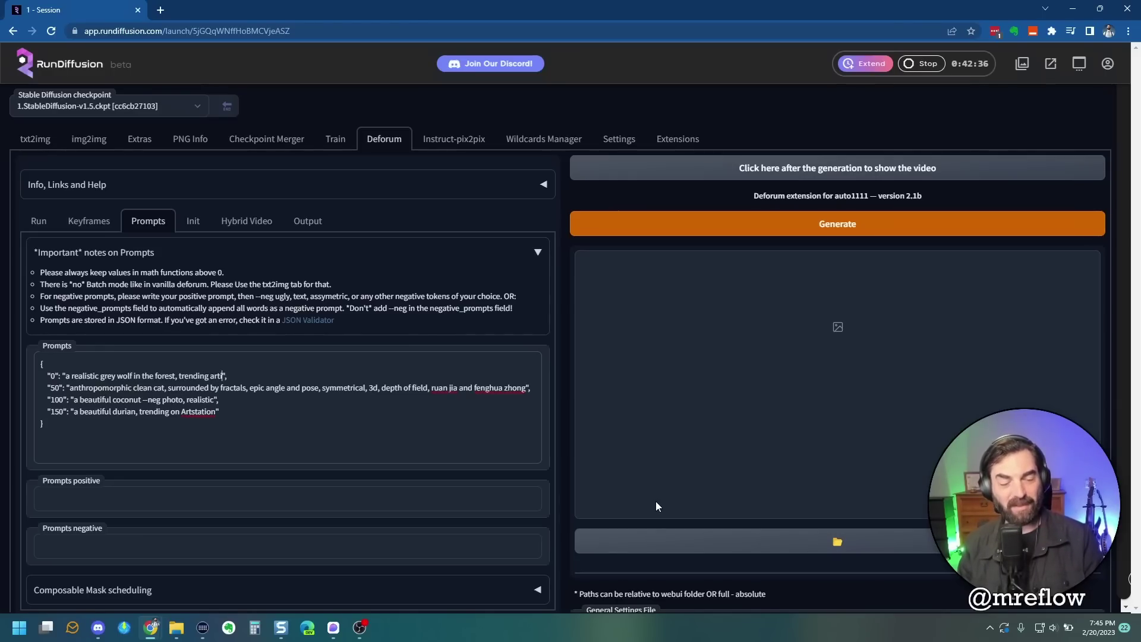
Replace the frame 50 prompt with "a massive red, fire-breathing dragon, trending on artstation".
{"action": "left_click_drag", "start_coordinate": [526, 387], "coordinate": [69, 388]}
{"action": "type", "text": "a massive red"}
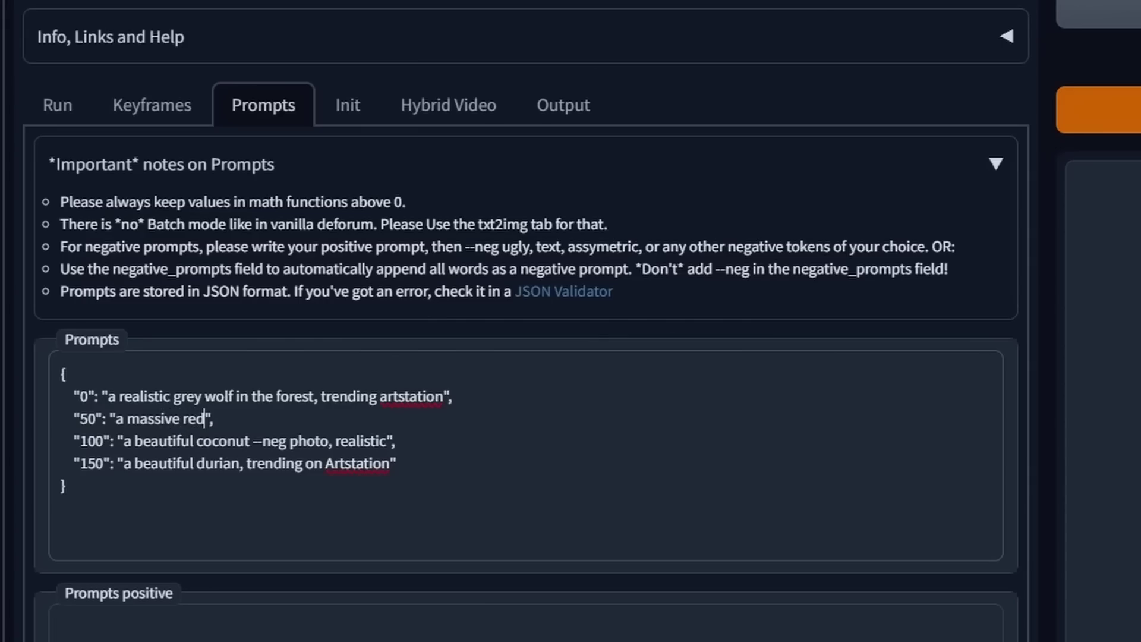
{"action": "type", "text": ", fire-breathing drag"}
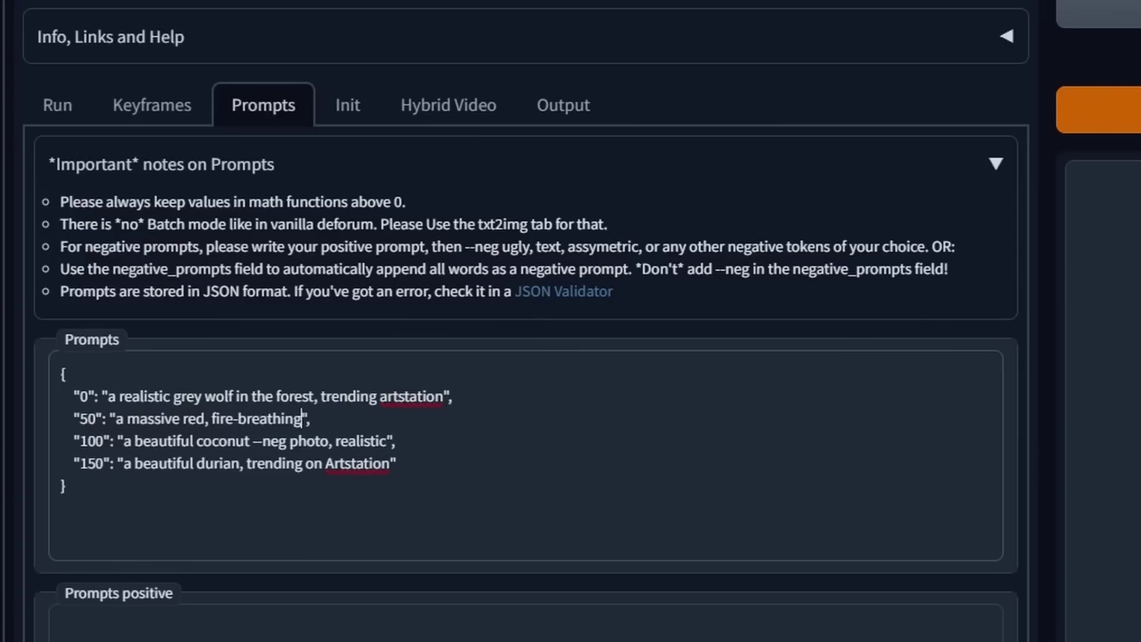
{"action": "type", "text": "on, trending on artstation"}
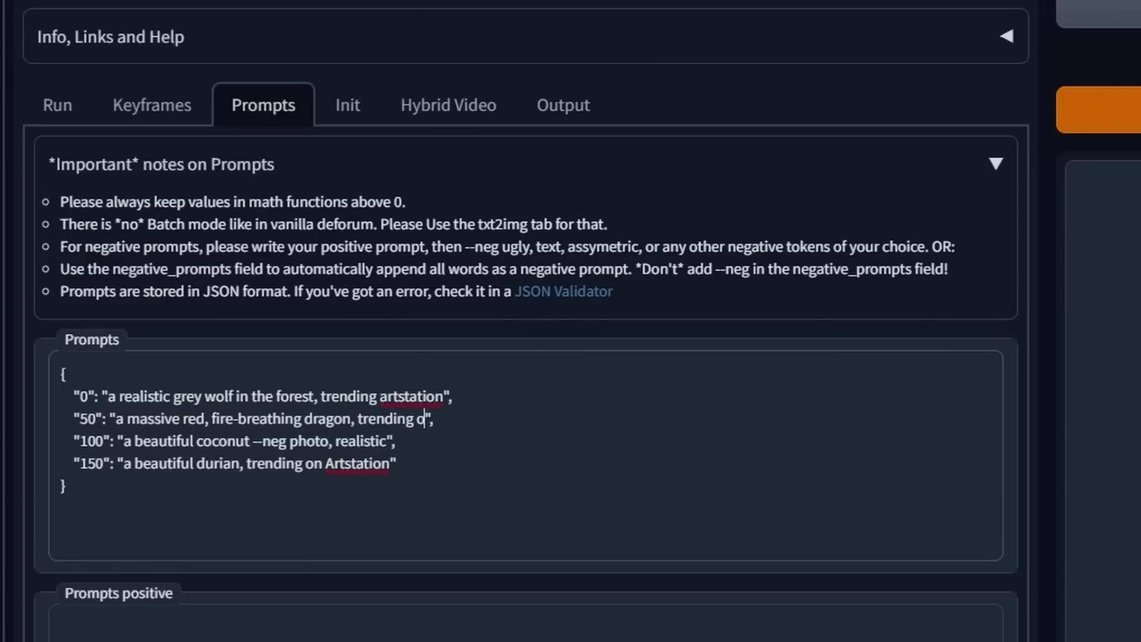
Replace the frame 100 prompt with "a realistic Viking warrior wearing war paint, trending on artstation".
{"action": "left_click_drag", "start_coordinate": [394, 440], "coordinate": [123, 441]}
{"action": "type", "text": "a realistic Viking "}
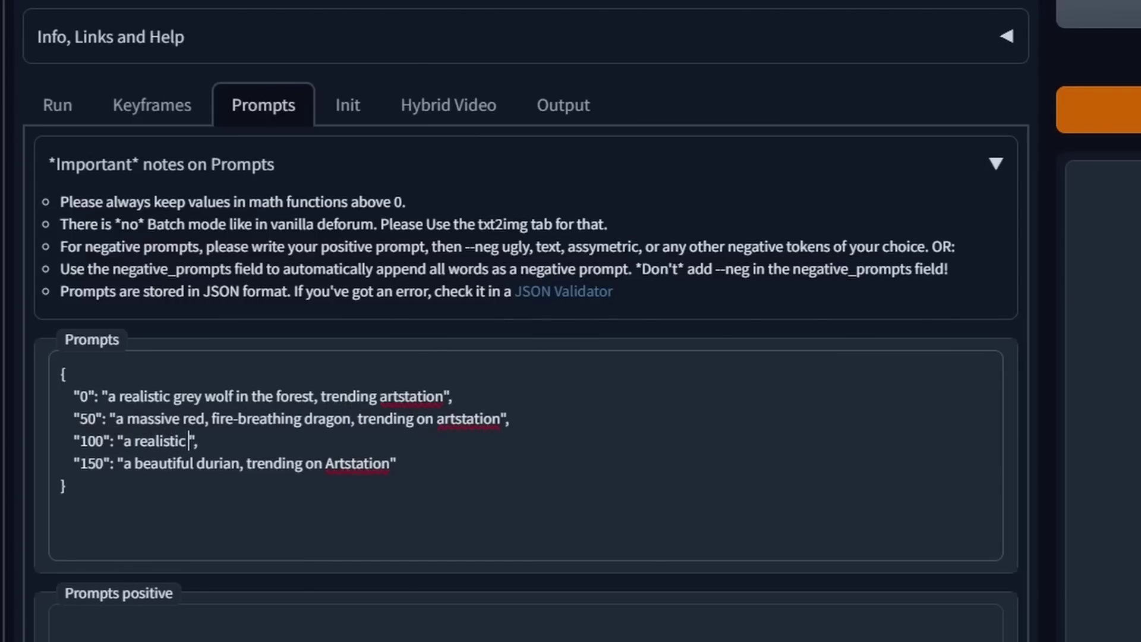
{"action": "type", "text": "warrior wear"}
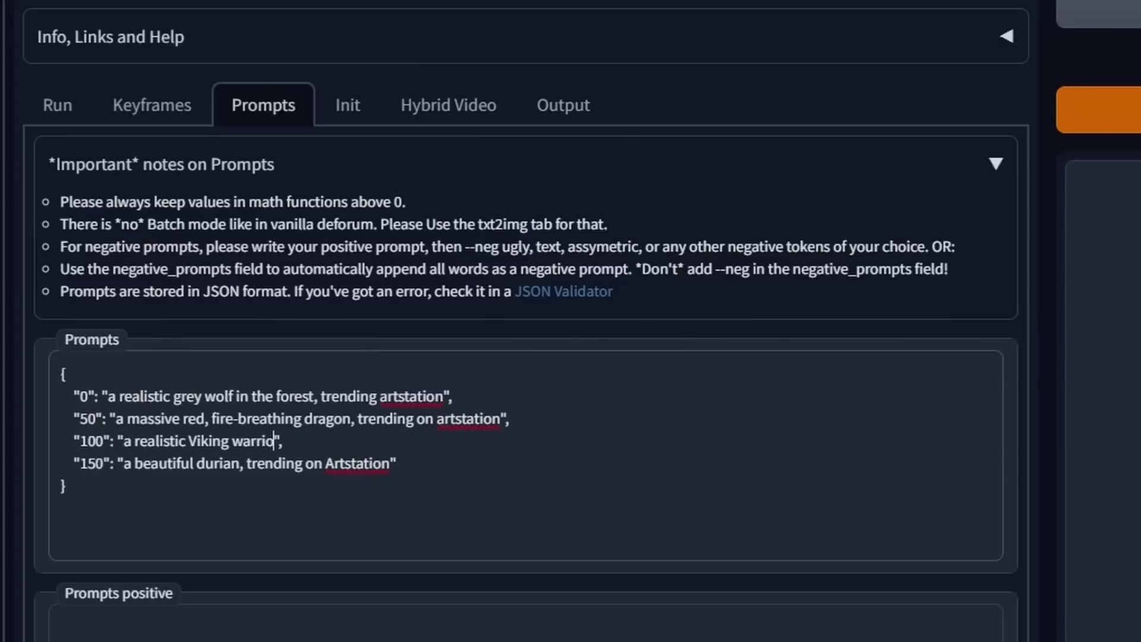
{"action": "type", "text": "ing war paint, trendin"}
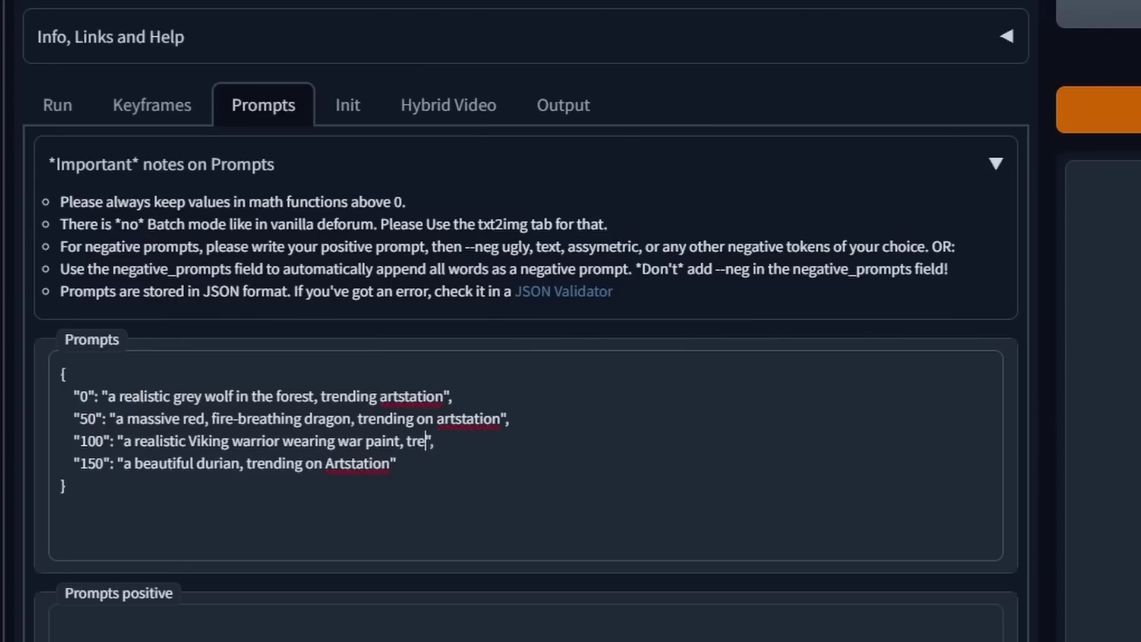
{"action": "type", "text": "g on artstation"}
Replace the frame 150 prompt with "a shiny metallic humanoid robot, trending on artstation".
{"action": "left_click_drag", "start_coordinate": [133, 464], "coordinate": [390, 463]}
{"action": "type", "text": "shiny m"}
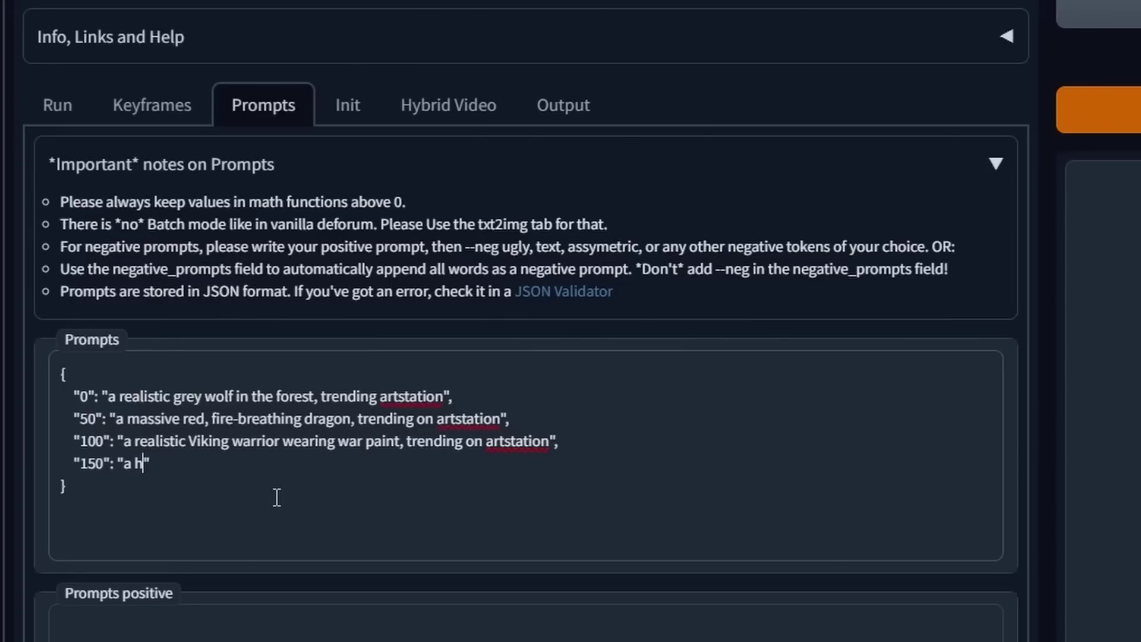
{"action": "type", "text": "e"}
{"action": "key", "text": "BackSpace"}
{"action": "key", "text": "BackSpace"}
{"action": "key", "text": "BackSpace"}
{"action": "type", "text": "hiny metallic"}
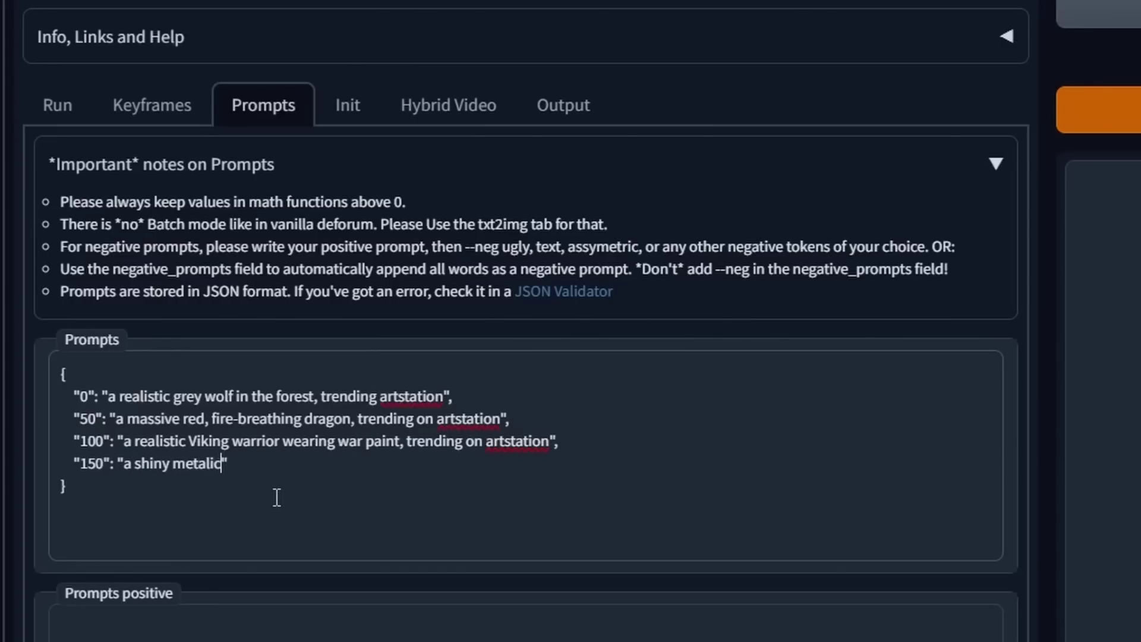
{"action": "key", "text": "BackSpace"}
{"action": "key", "text": "BackSpace"}
{"action": "key", "text": "BackSpace"}
{"action": "type", "text": "lic humanoid robot"}
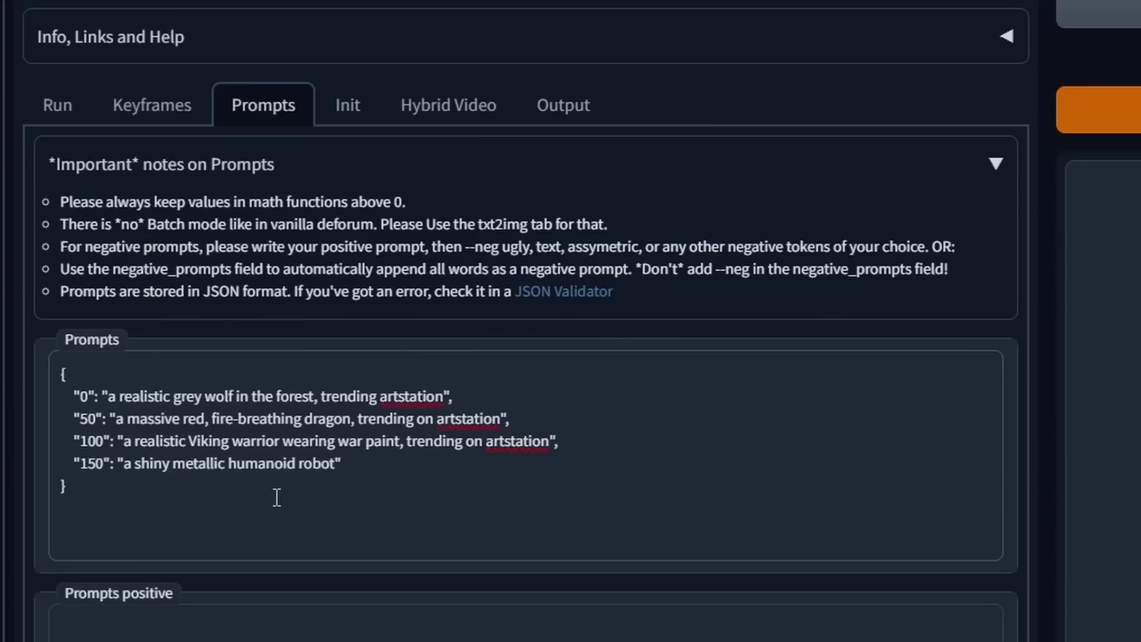
{"action": "type", "text": ","}
{"action": "type", "text": "trending on artstation"}
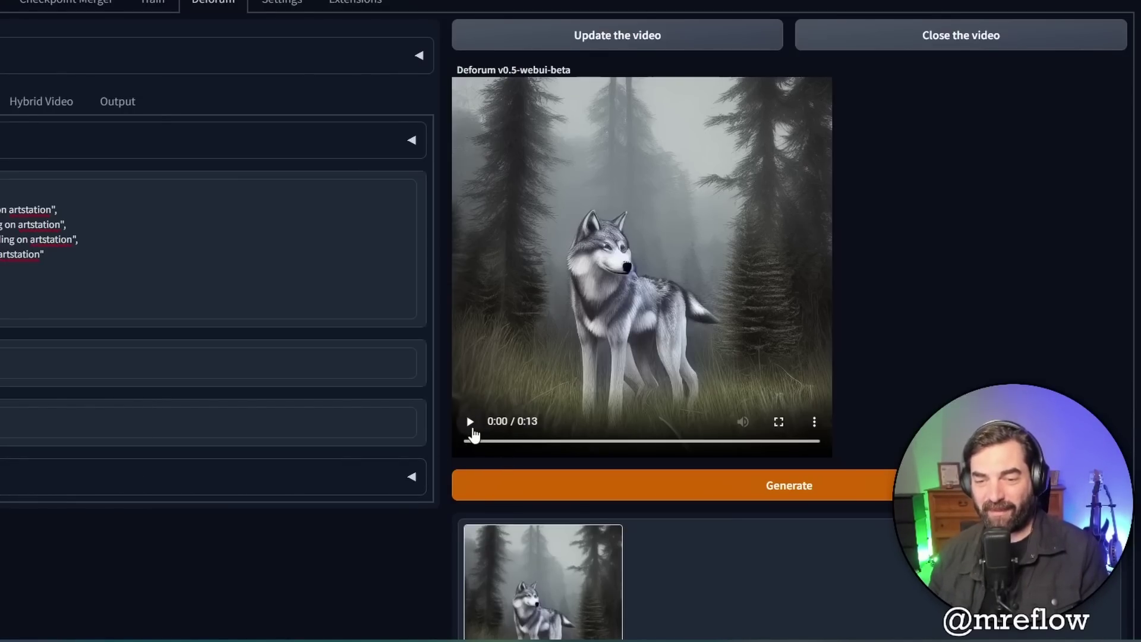
Play the generated wolf animation video.
{"action": "left_click", "coordinate": [469, 421]}
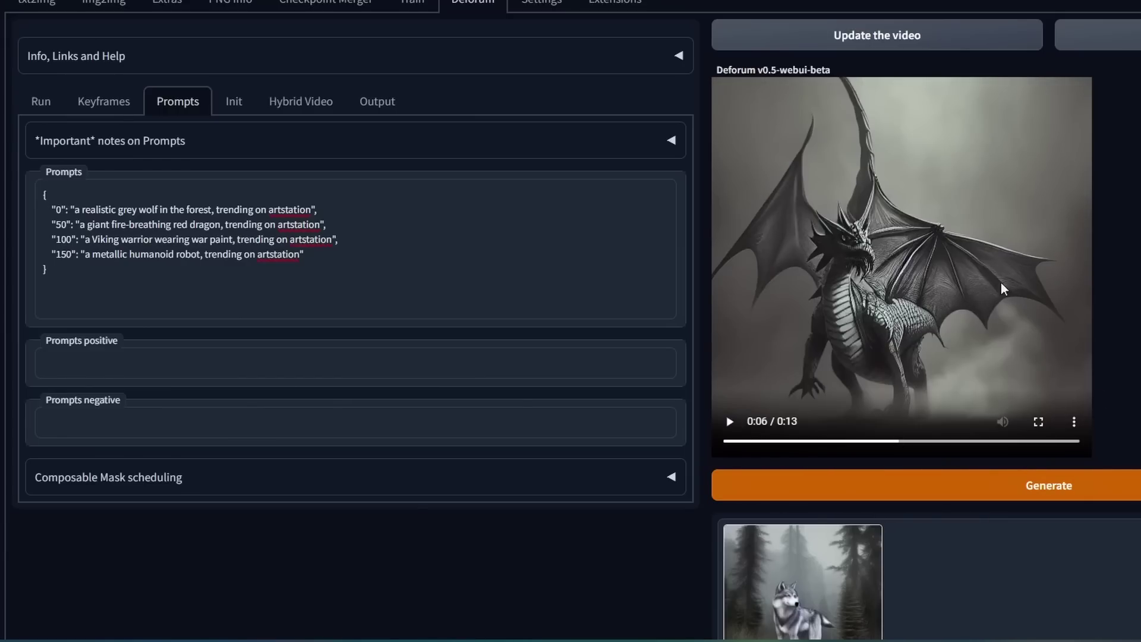
Remove the decimals and sine formula from the Zoom schedule in the keyframe motion settings, leaving 0:(1).
{"action": "left_click", "coordinate": [116, 106]}
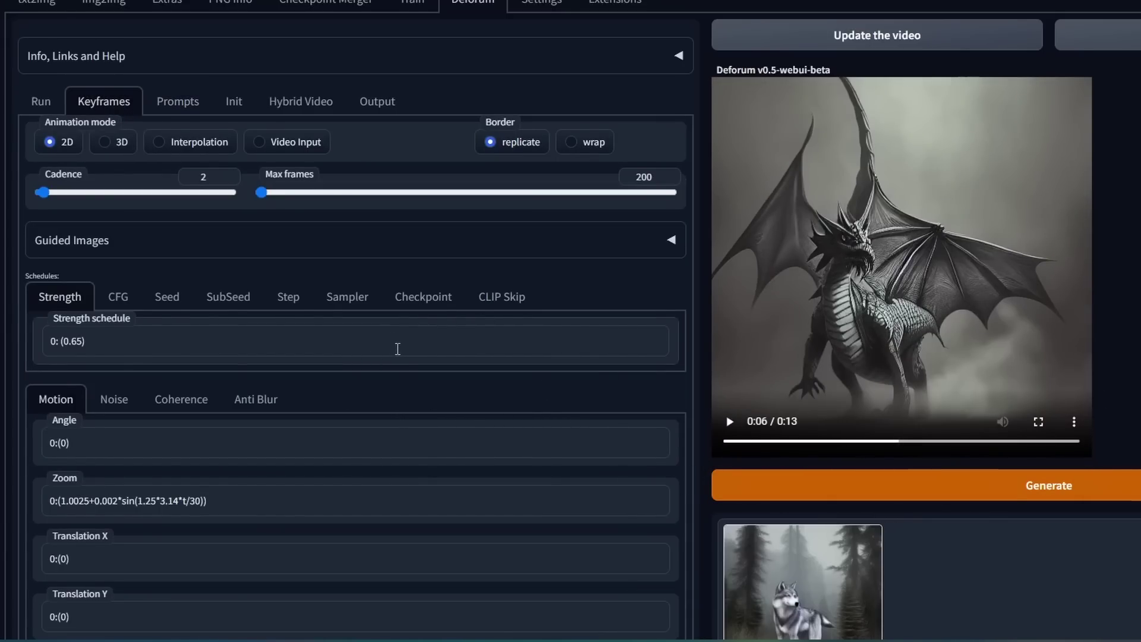
{"action": "scroll", "coordinate": [424, 364], "scroll_direction": "down", "scroll_amount": 1}
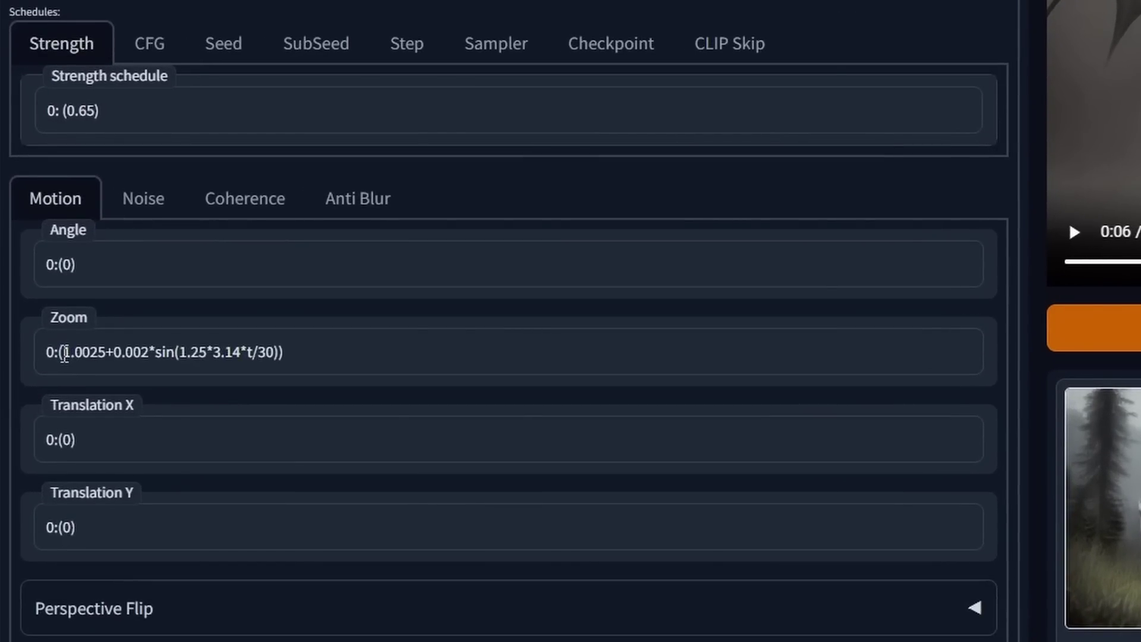
{"action": "left_click_drag", "start_coordinate": [69, 351], "coordinate": [253, 334]}
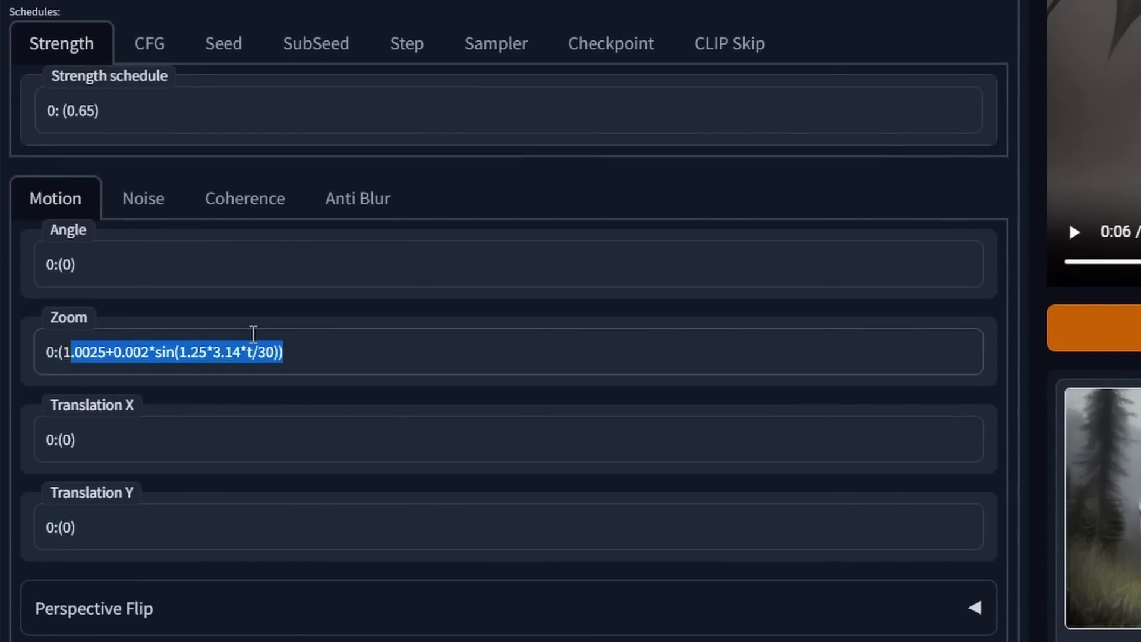
{"action": "left_click", "coordinate": [109, 357]}
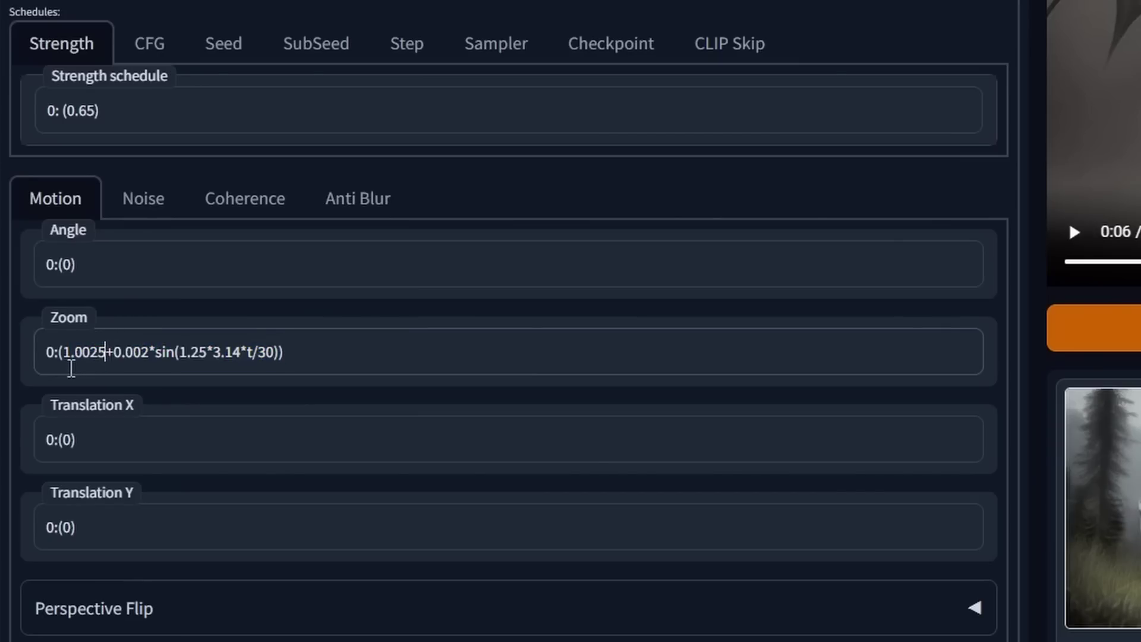
{"action": "left_click_drag", "start_coordinate": [65, 356], "coordinate": [394, 362]}
{"action": "left_click", "coordinate": [537, 365]}
{"action": "scroll", "coordinate": [45, 482], "scroll_direction": "up", "scroll_amount": 2}
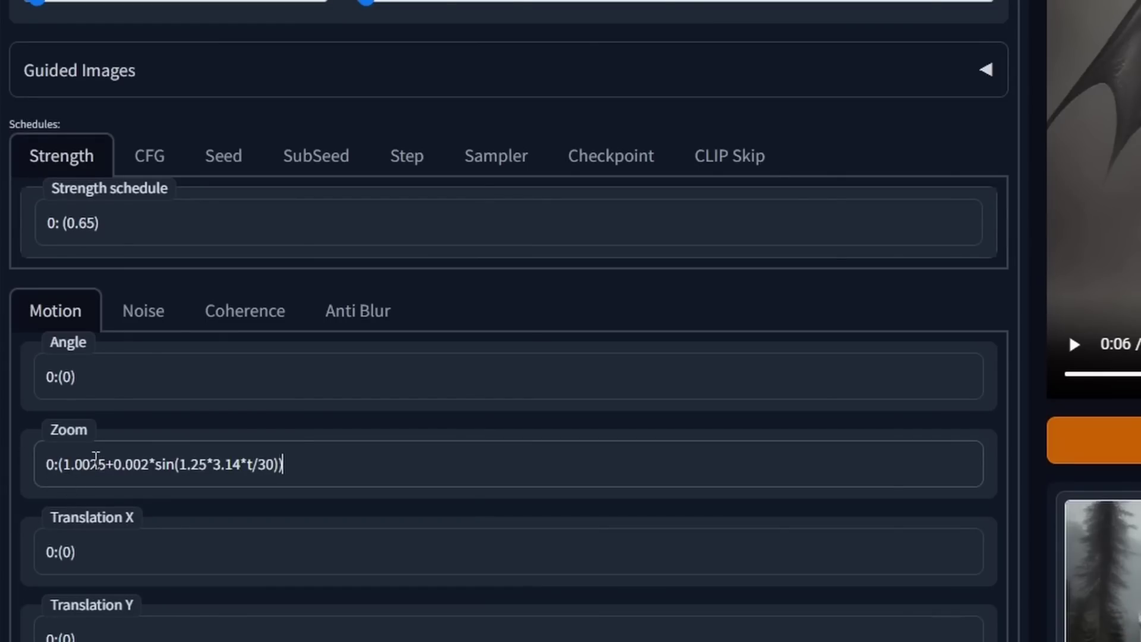
{"action": "left_click_drag", "start_coordinate": [71, 464], "coordinate": [275, 461]}
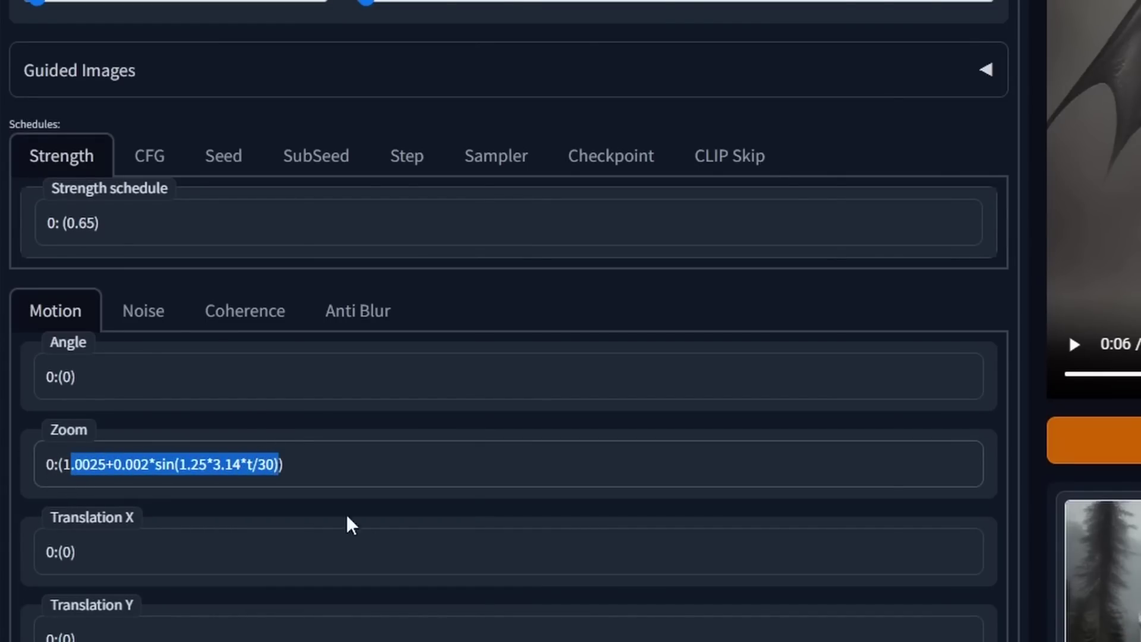
{"action": "key", "text": "BackSpace"}
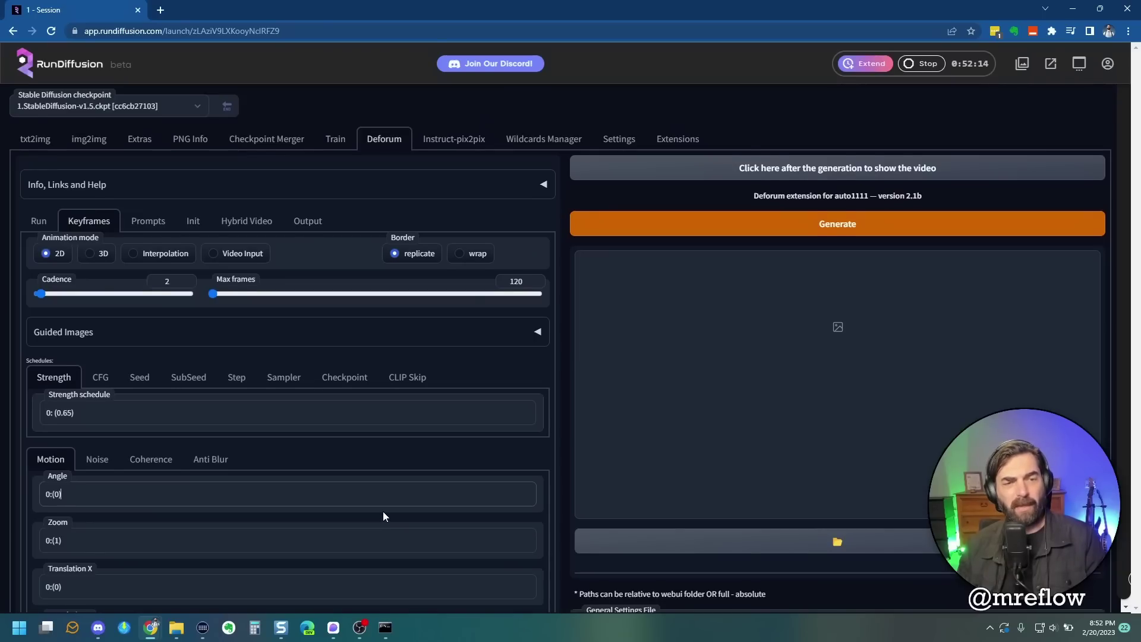
Delete the prompts for frames 50, 100 and 150 and the leftover trailing comma, keeping only the frame 0 wolf prompt.
{"action": "scroll", "coordinate": [80, 391], "scroll_direction": "down", "scroll_amount": 2}
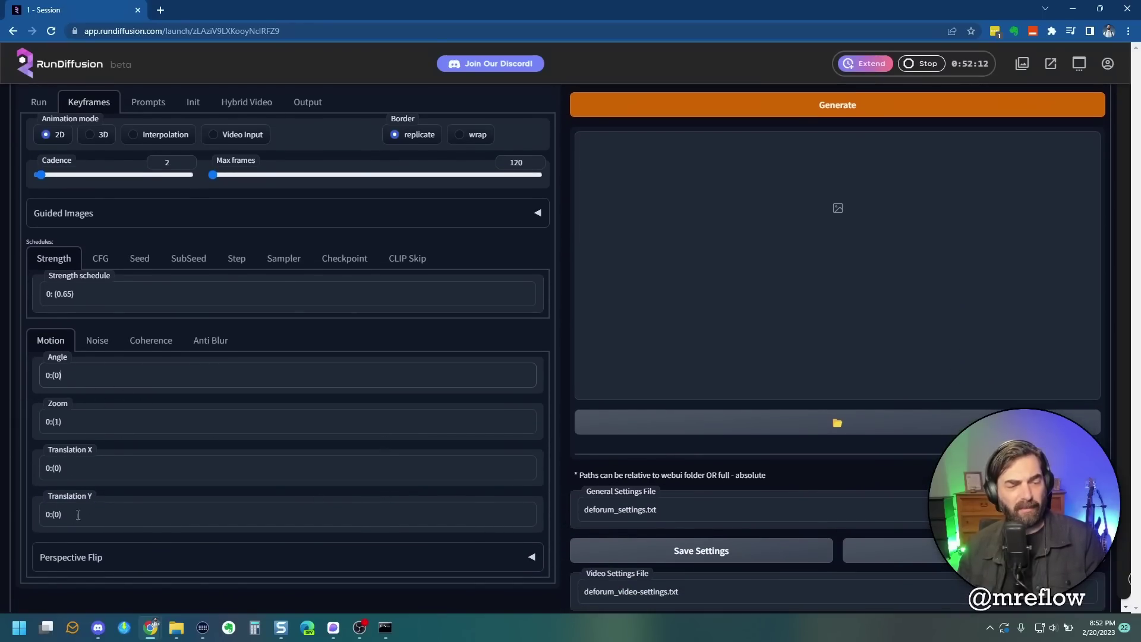
{"action": "scroll", "coordinate": [97, 404], "scroll_direction": "up", "scroll_amount": 3}
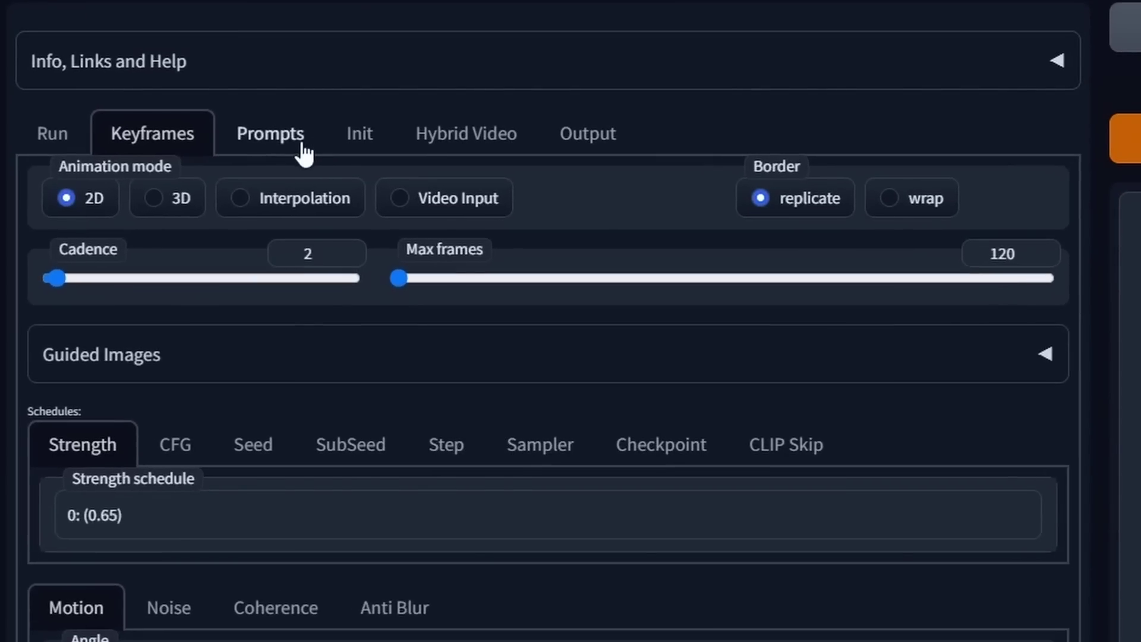
{"action": "left_click", "coordinate": [148, 220]}
{"action": "left_click_drag", "start_coordinate": [470, 377], "coordinate": [29, 331]}
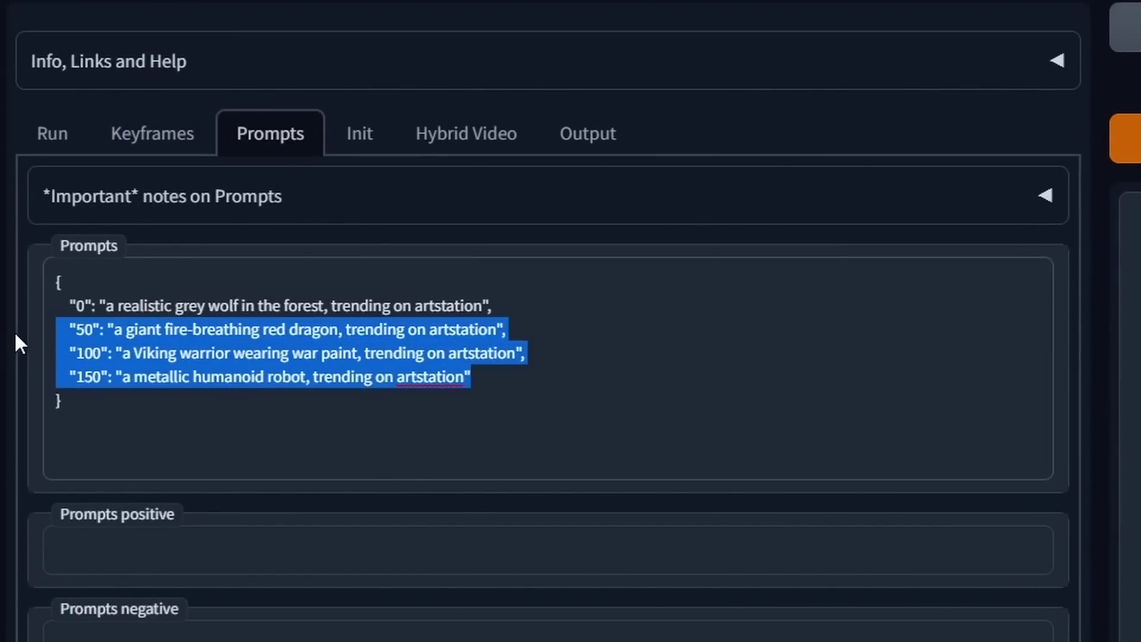
{"action": "key", "text": "BackSpace"}
{"action": "key", "text": "BackSpace"}
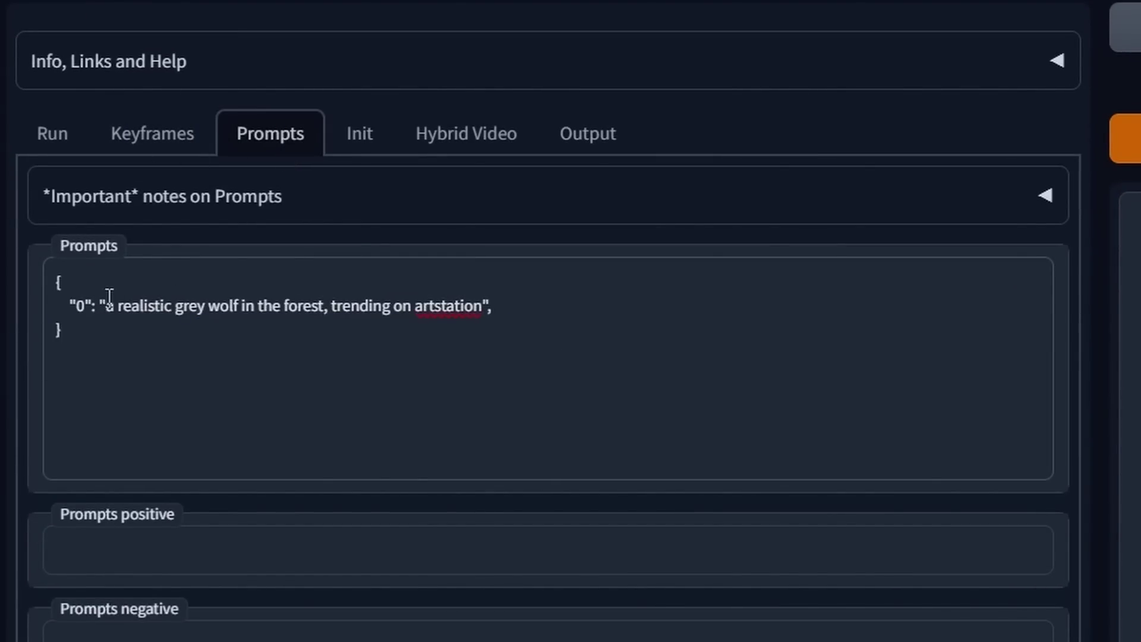
{"action": "key", "text": "BackSpace"}
Set Max frames to 15 and the motion Angle schedule to 0:(2) in the keyframe settings.
{"action": "left_click", "coordinate": [150, 143]}
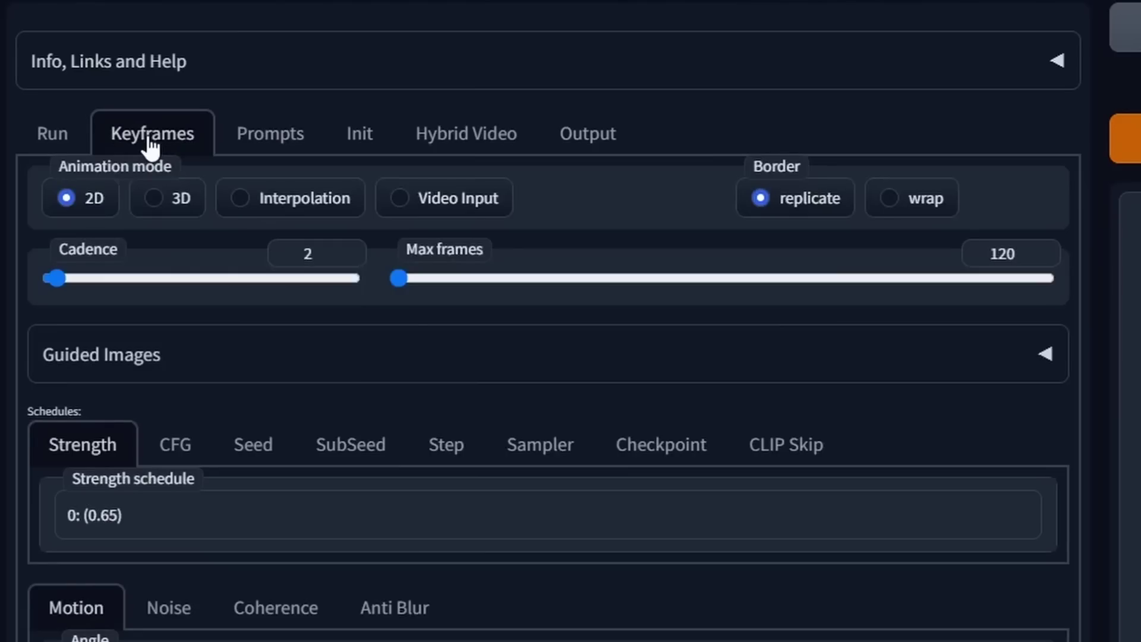
{"action": "left_click", "coordinate": [1003, 252]}
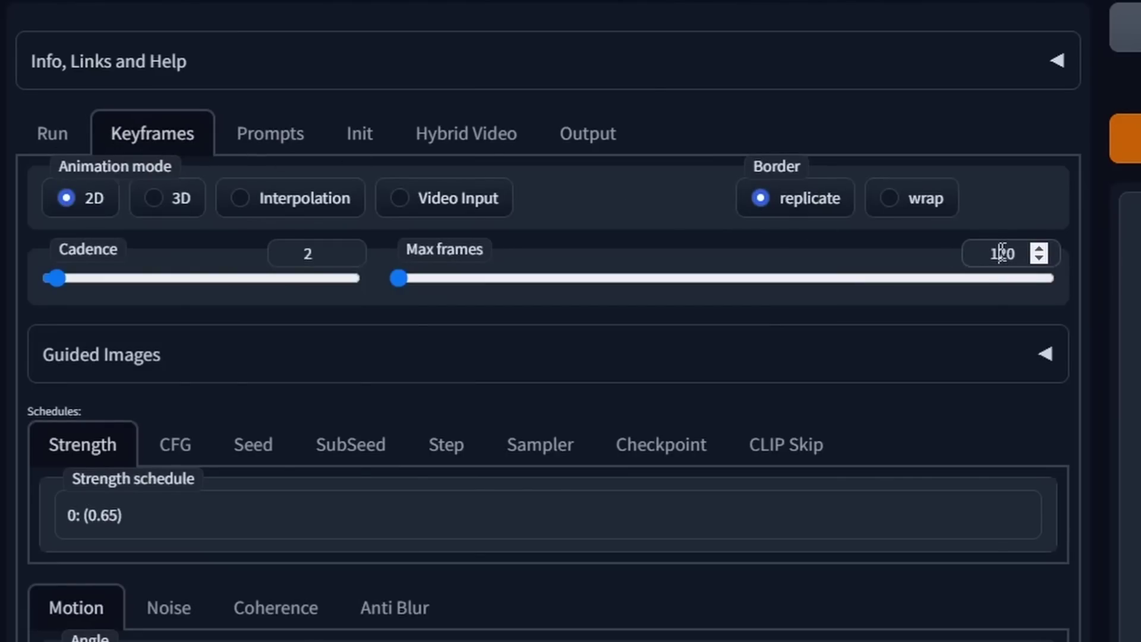
{"action": "key", "text": "ctrl+a"}
{"action": "type", "text": "15"}
{"action": "scroll", "coordinate": [106, 229], "scroll_direction": "down", "scroll_amount": 5}
{"action": "scroll", "coordinate": [272, 404], "scroll_direction": "up", "scroll_amount": 2}
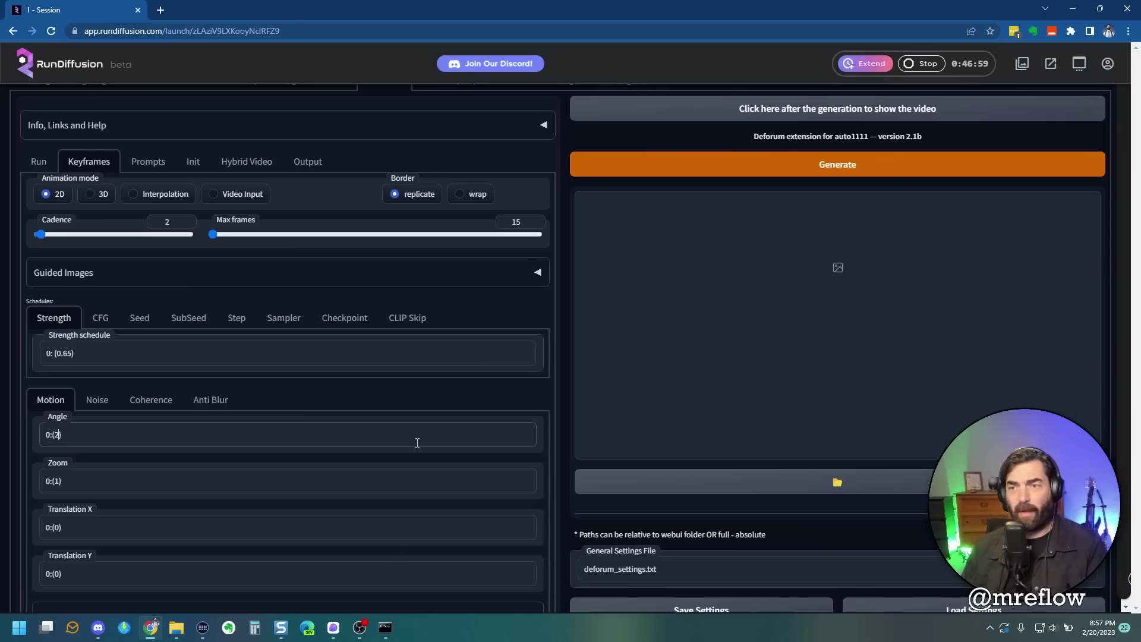
Generate the short wolf animation and play the resulting video.
{"action": "left_click", "coordinate": [686, 174]}
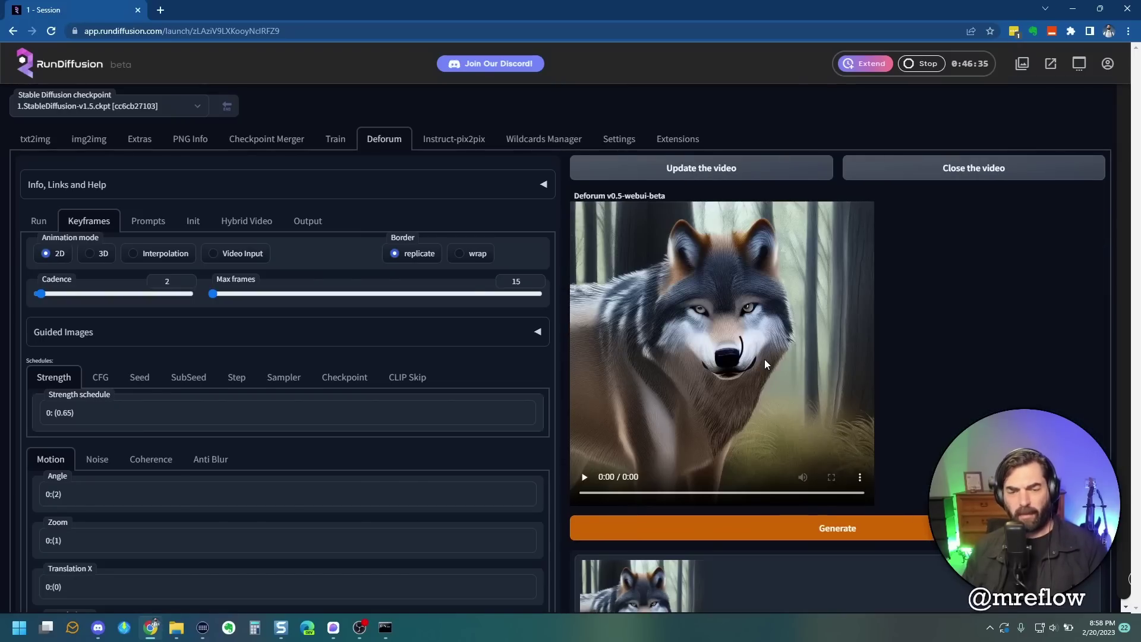
{"action": "left_click", "coordinate": [764, 359]}
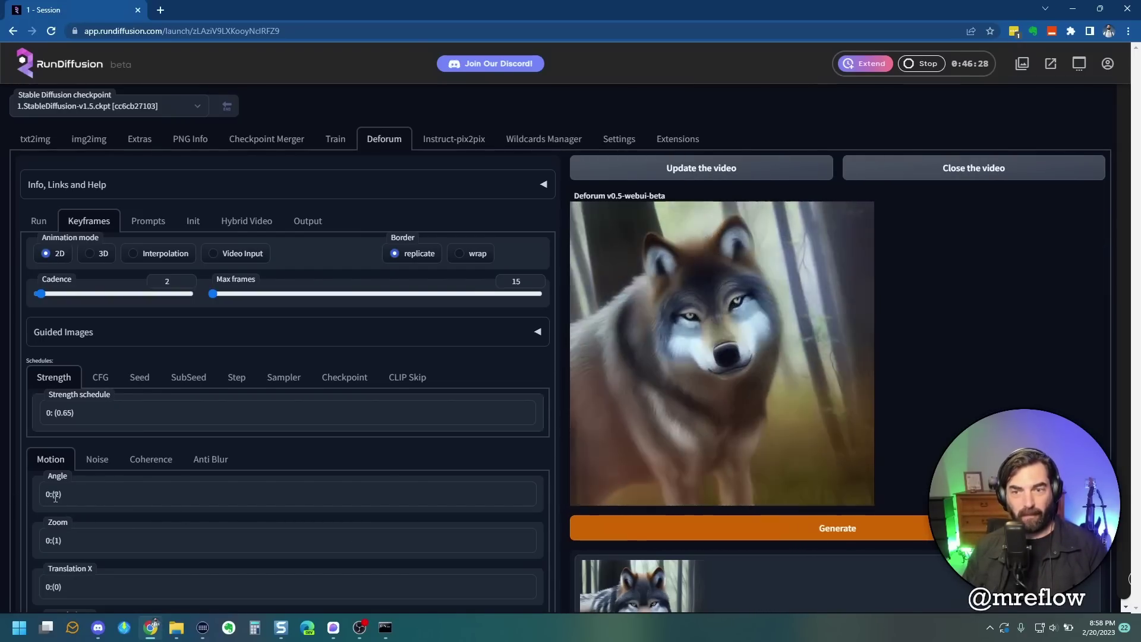
Make the motion Angle schedule negative, as 0:(-2).
{"action": "left_click", "coordinate": [53, 494]}
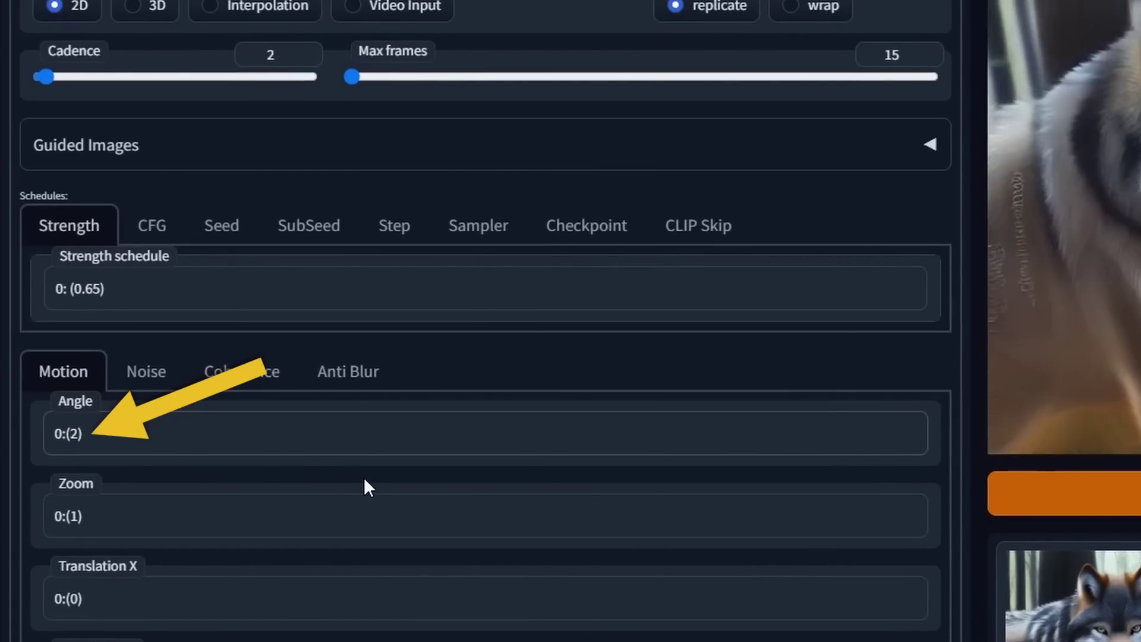
{"action": "type", "text": "-"}
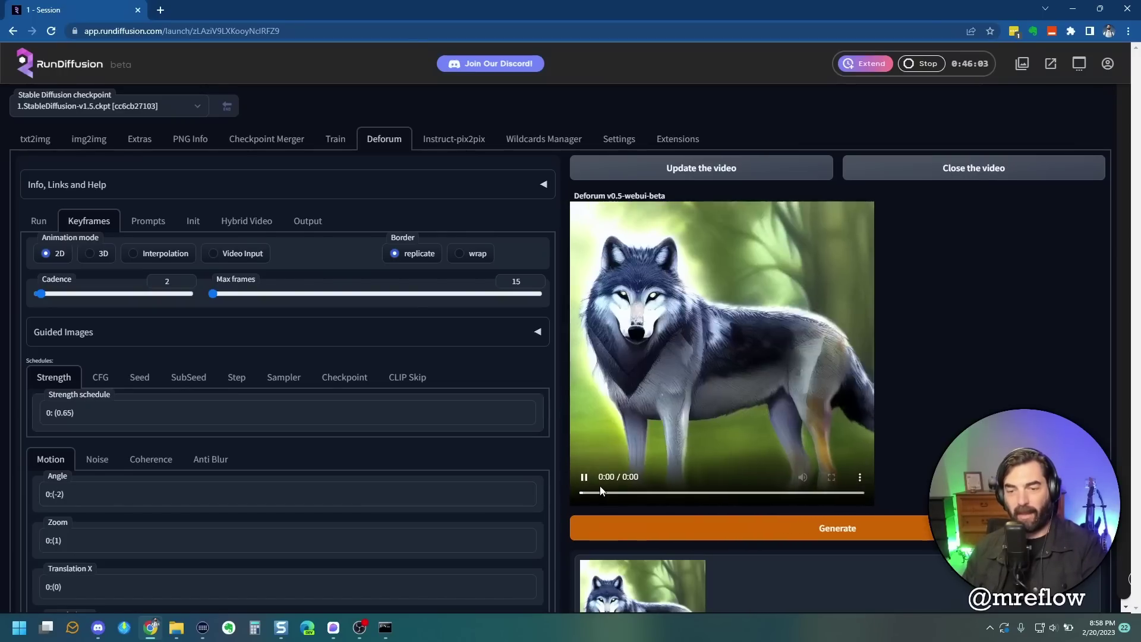
Reset the Angle schedule to 0:(0) and generate short test clips with the Zoom schedule at 0:(2) and at 0:(1.02).
{"action": "left_click", "coordinate": [62, 494]}
{"action": "key", "text": "BackSpace"}
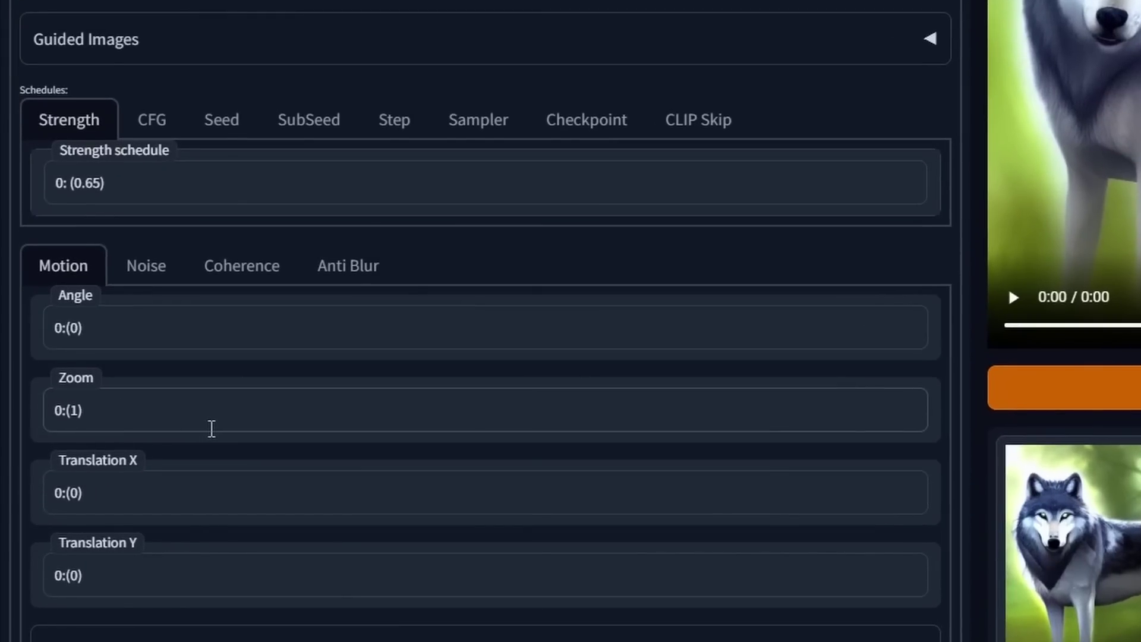
{"action": "scroll", "coordinate": [211, 428], "scroll_direction": "down", "scroll_amount": 1}
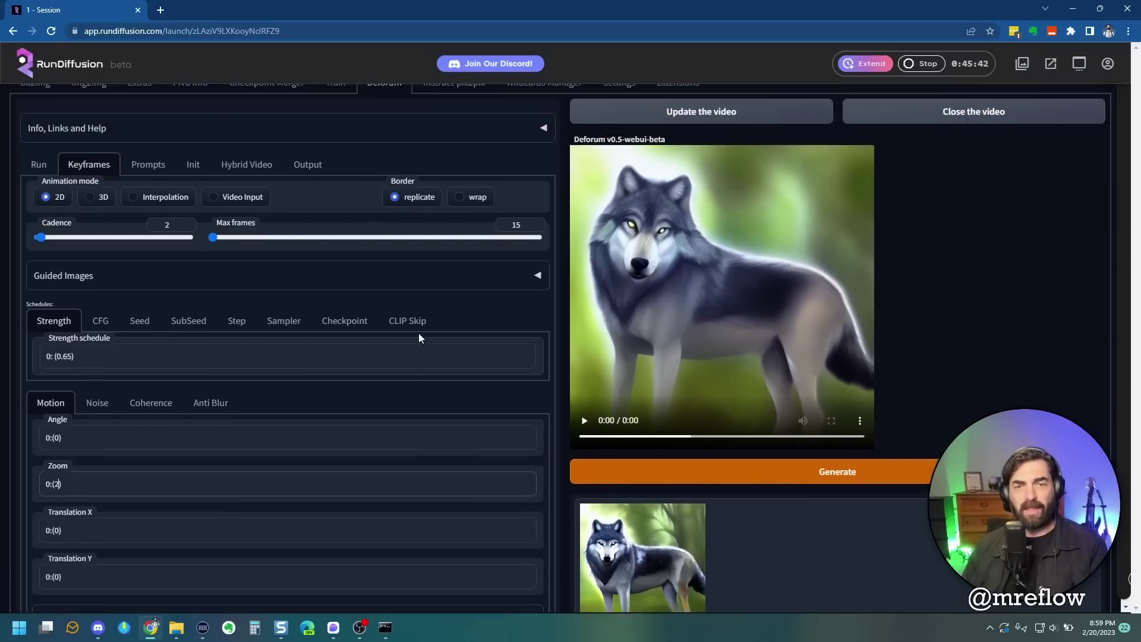
{"action": "scroll", "coordinate": [419, 333], "scroll_direction": "up", "scroll_amount": 1}
{"action": "left_click", "coordinate": [584, 478]}
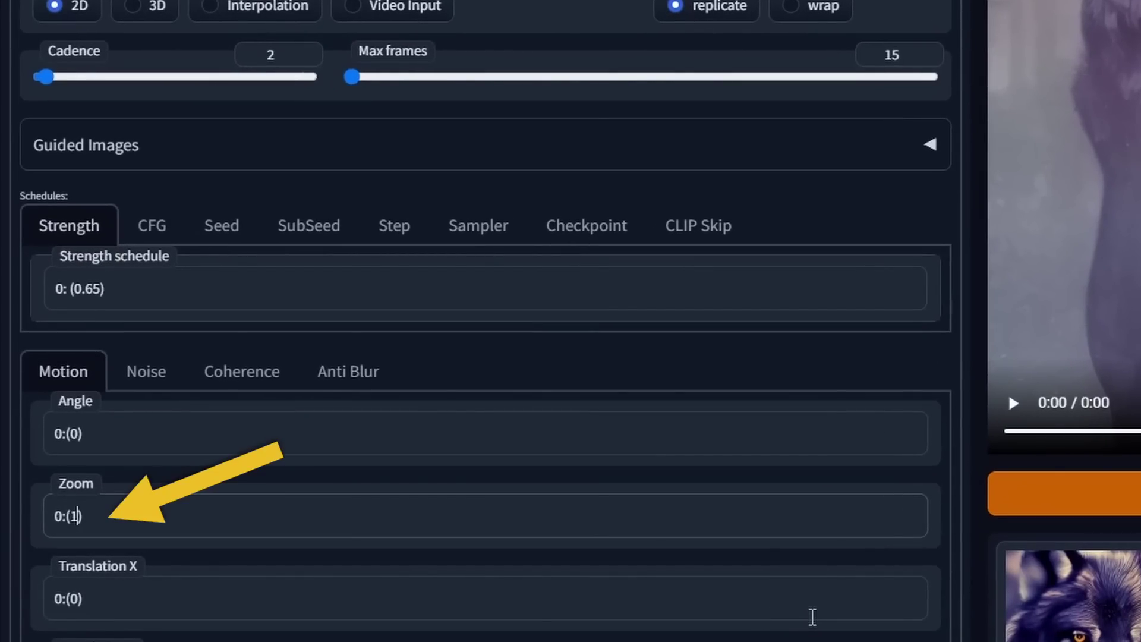
{"action": "type", "text": "02"}
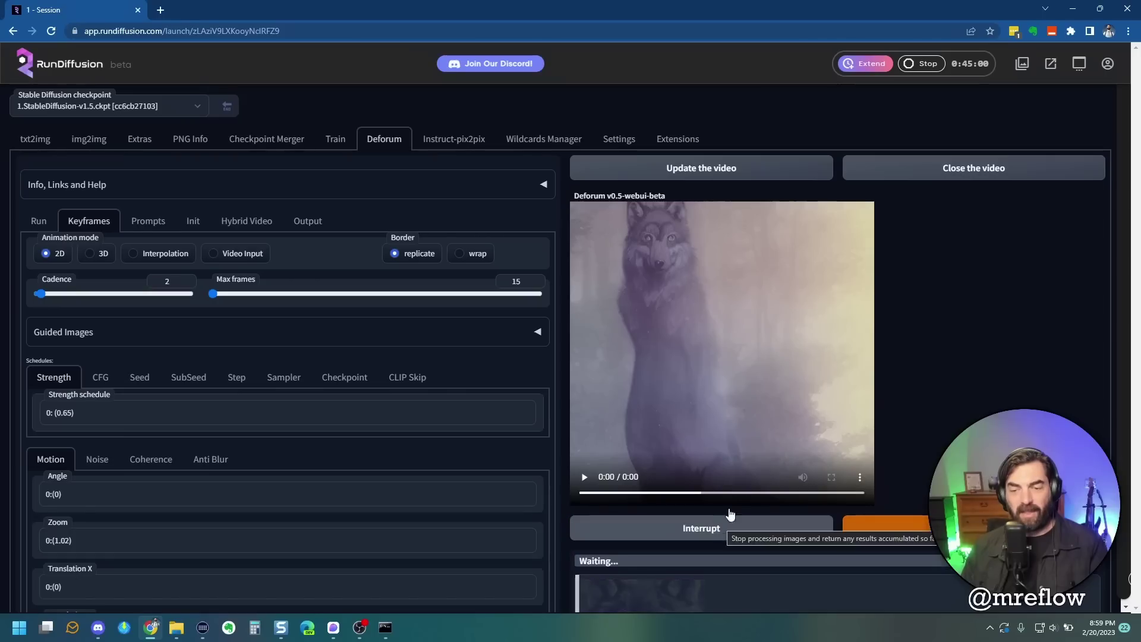
{"action": "left_click", "coordinate": [937, 172]}
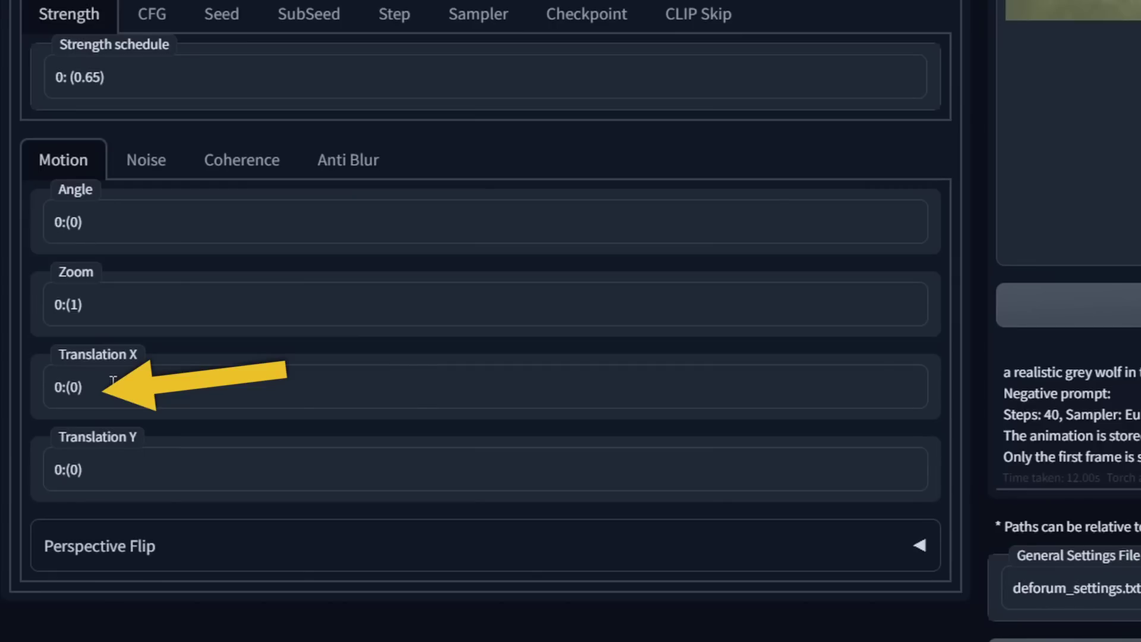
With Zoom back at 0:(1), generate short clips with Translation X at 0:(2) and 0:(-2), and play the result.
{"action": "left_click", "coordinate": [76, 378]}
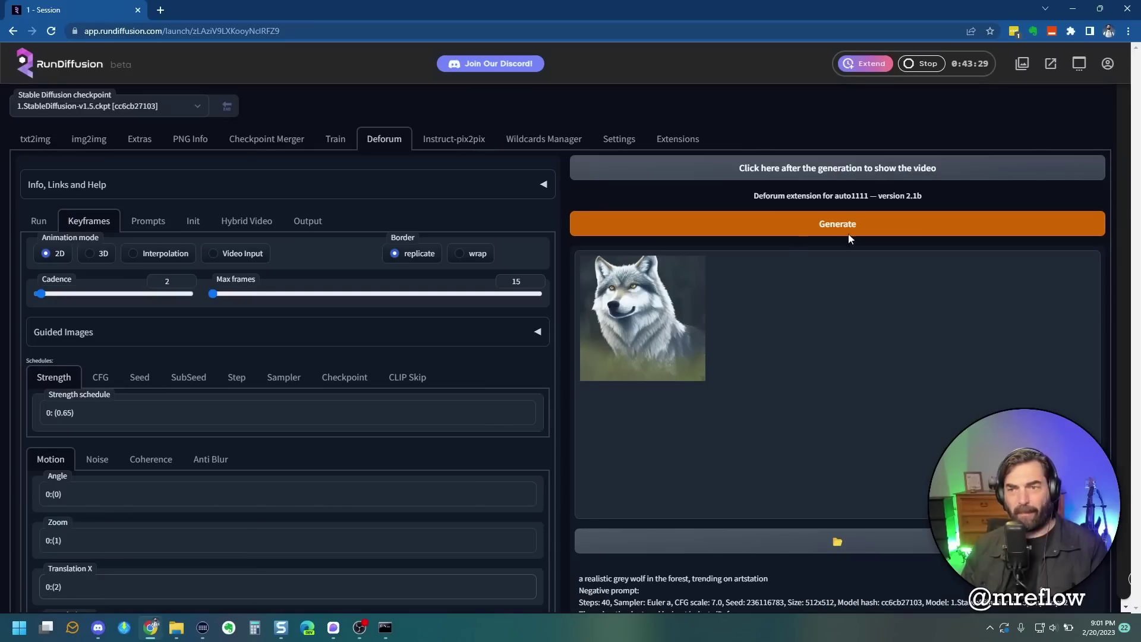
{"action": "left_click", "coordinate": [917, 230]}
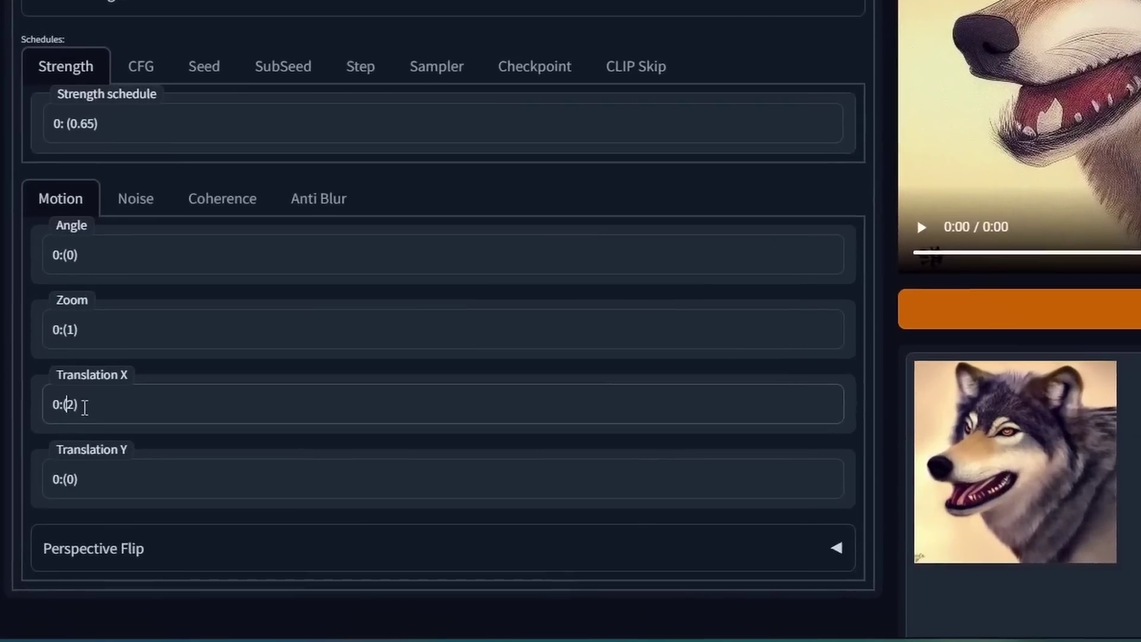
{"action": "type", "text": "-"}
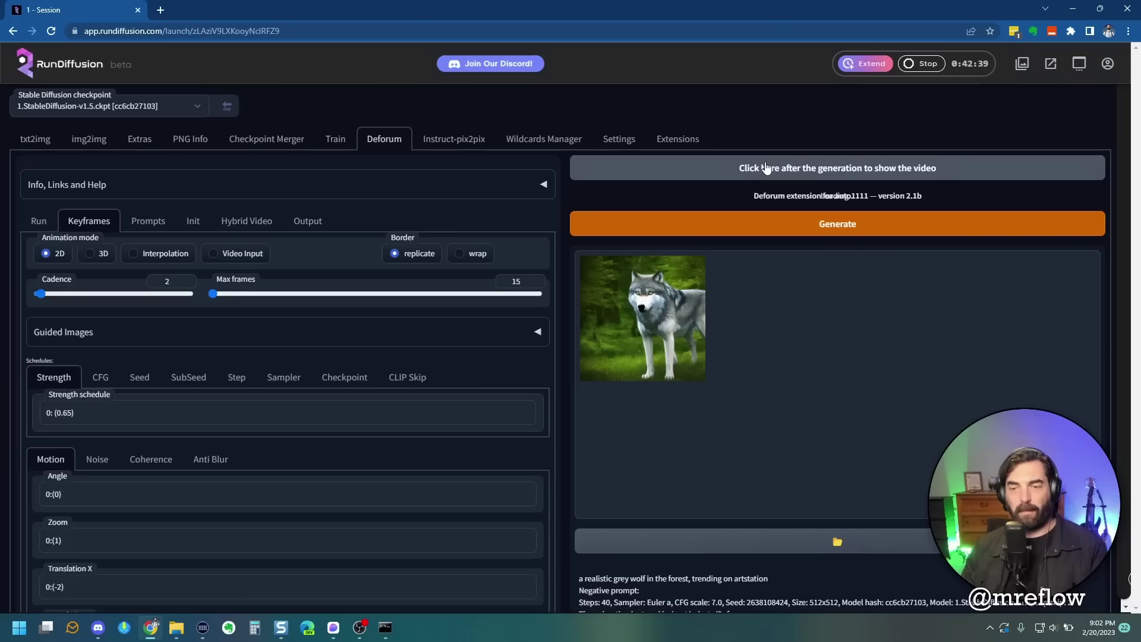
{"action": "left_click", "coordinate": [764, 168]}
{"action": "left_click", "coordinate": [585, 477]}
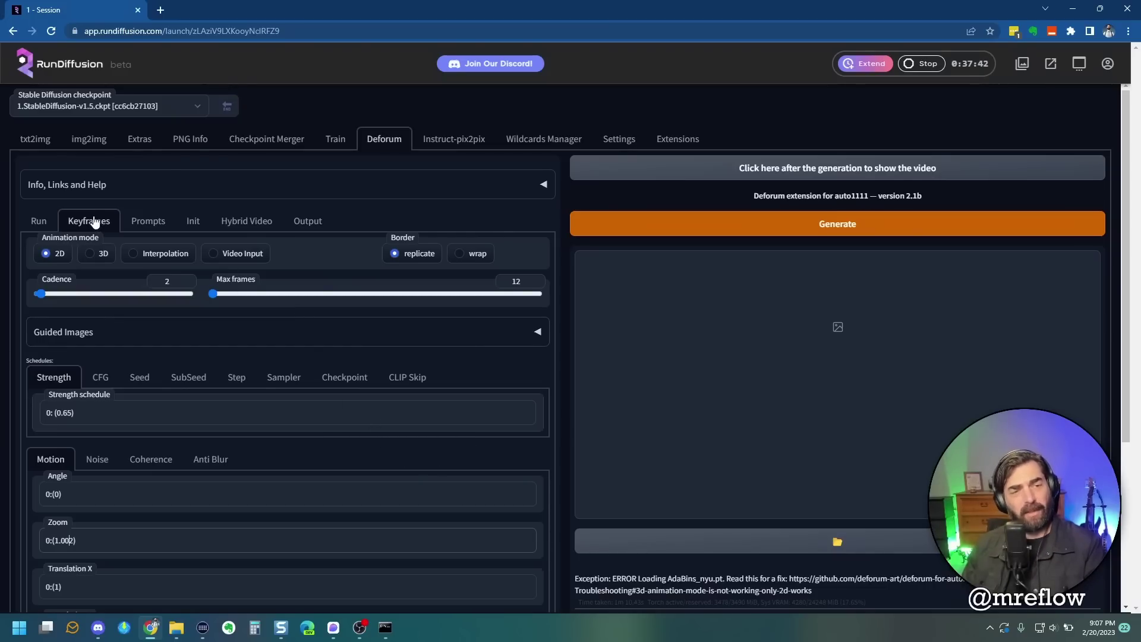
Add a comma after the frame 0 wolf prompt and paste a copy of that line below it.
{"action": "left_click", "coordinate": [137, 232]}
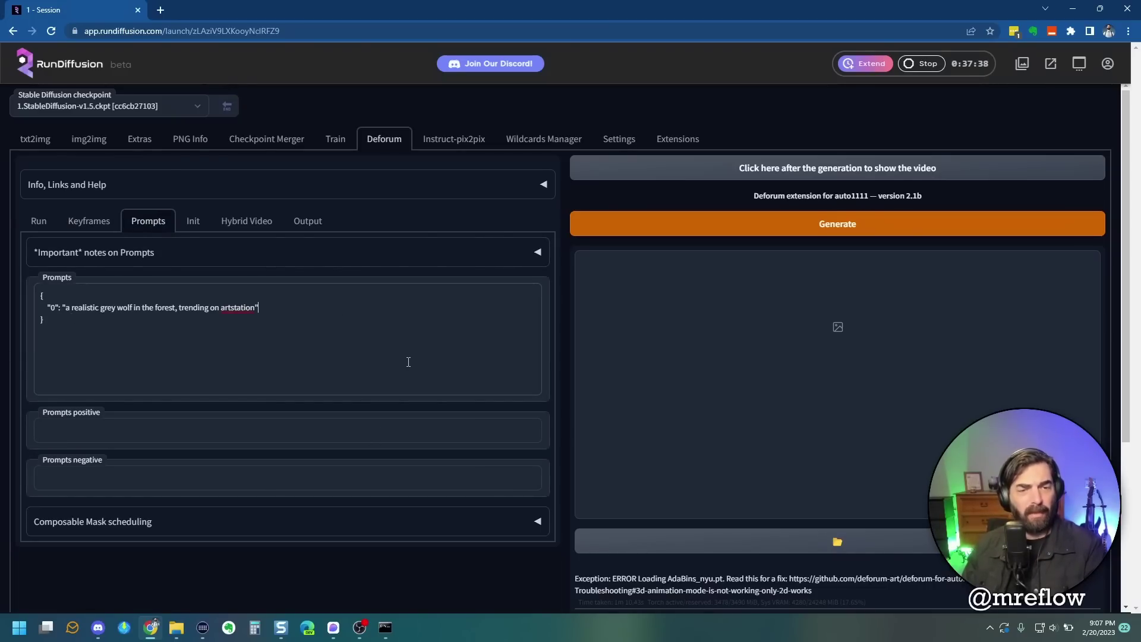
{"action": "type", "text": ","}
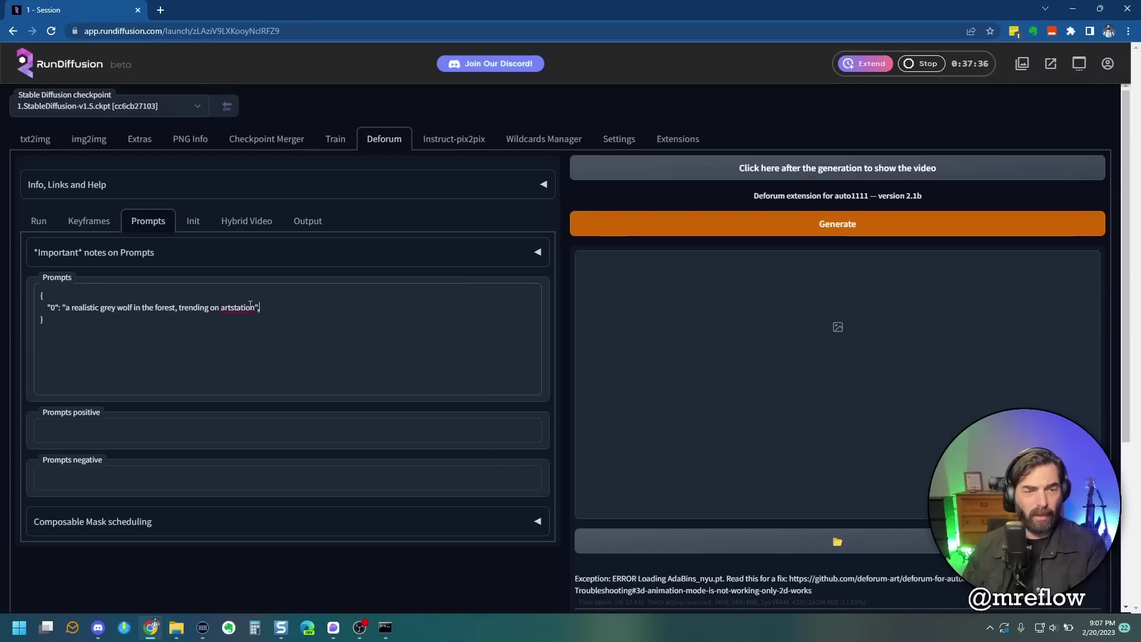
{"action": "left_click_drag", "start_coordinate": [274, 305], "coordinate": [118, 297]}
{"action": "key", "text": "ctrl+c"}
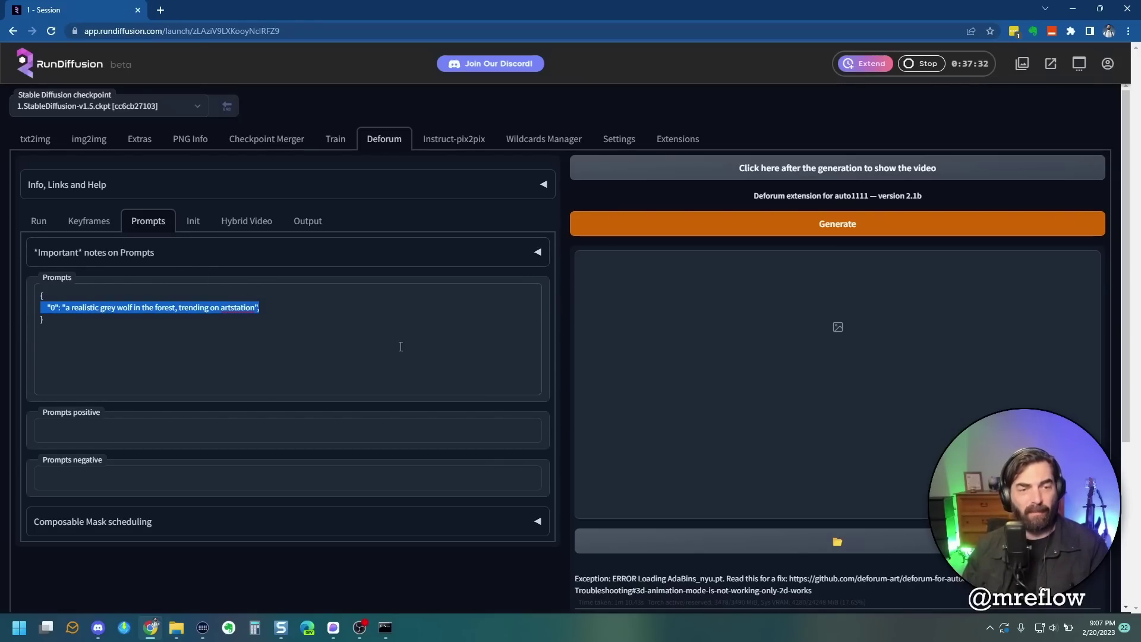
{"action": "left_click", "coordinate": [290, 324]}
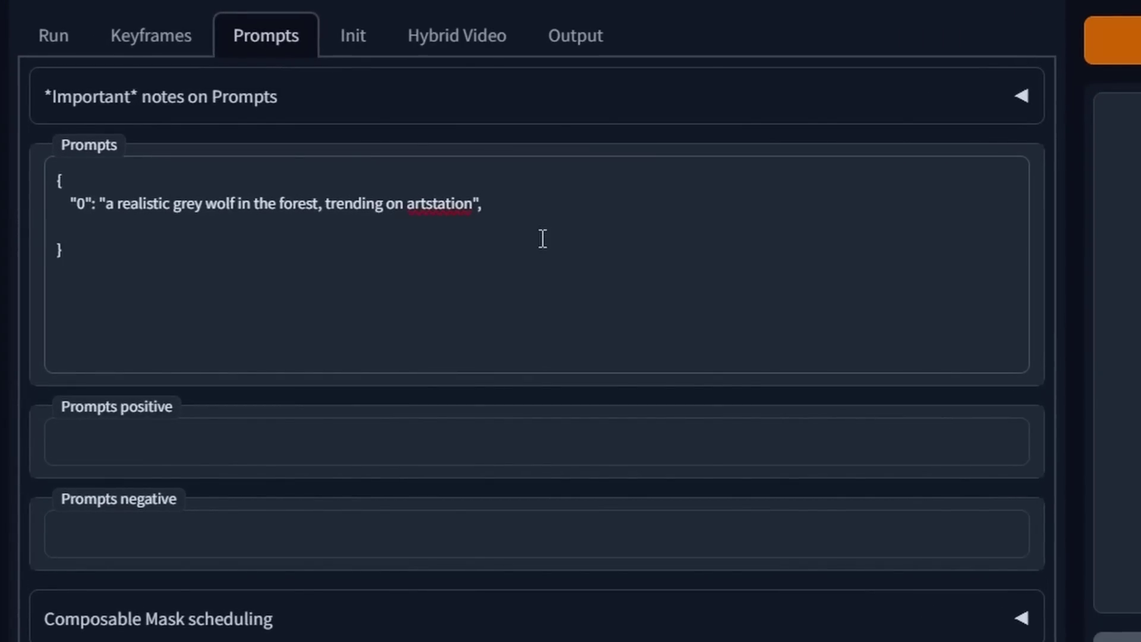
{"action": "key", "text": "ctrl+v"}
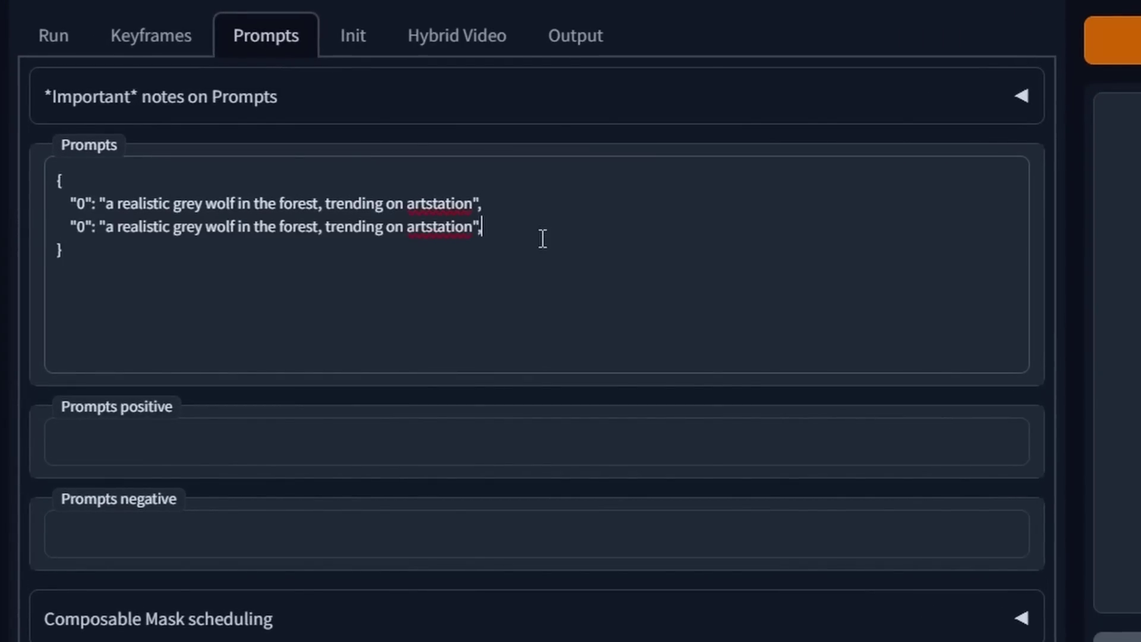
Change the copied prompt to frame 50 and its subject to "lion on the plains".
{"action": "left_click", "coordinate": [93, 228]}
{"action": "key", "text": "BackSpace"}
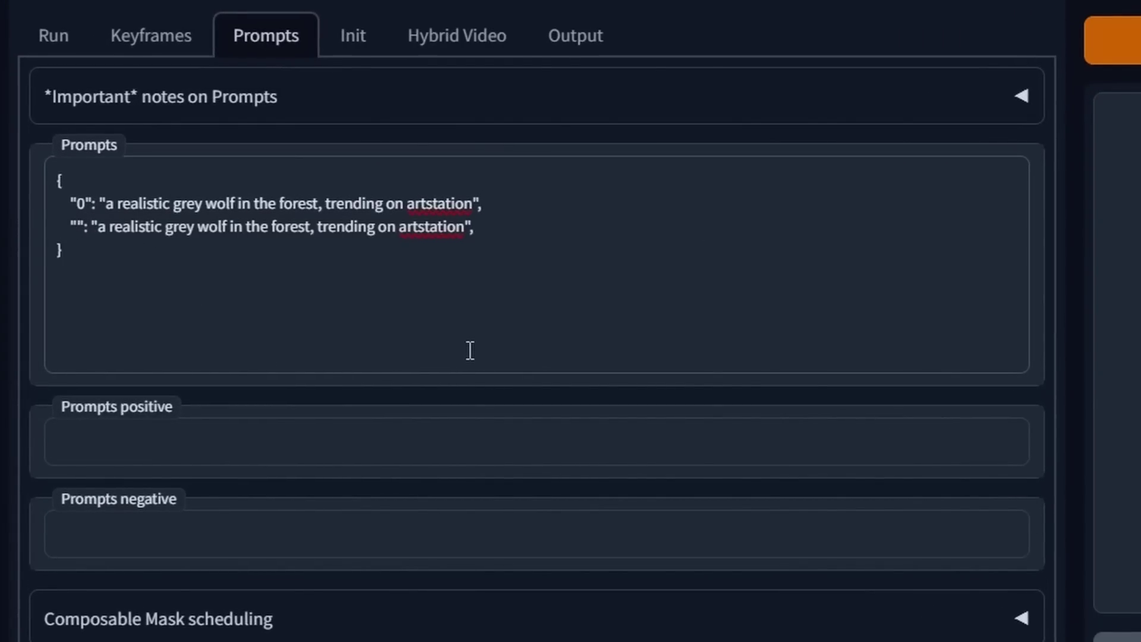
{"action": "type", "text": "50"}
{"action": "left_click_drag", "start_coordinate": [181, 227], "coordinate": [326, 227]}
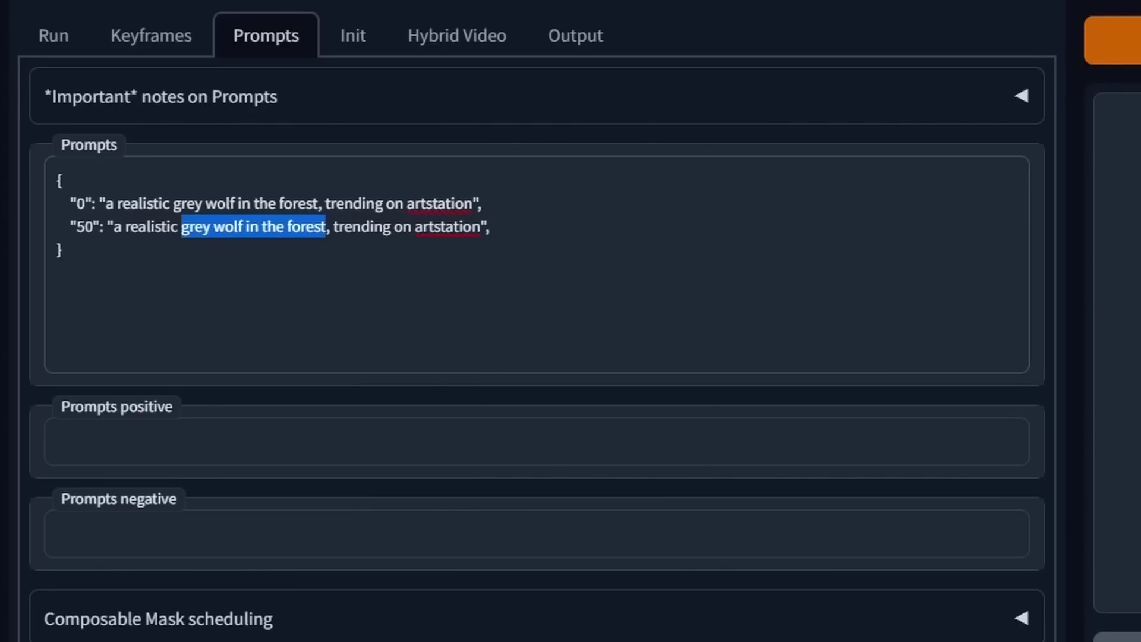
{"action": "key", "text": "BackSpace"}
{"action": "type", "text": "lion on th"}
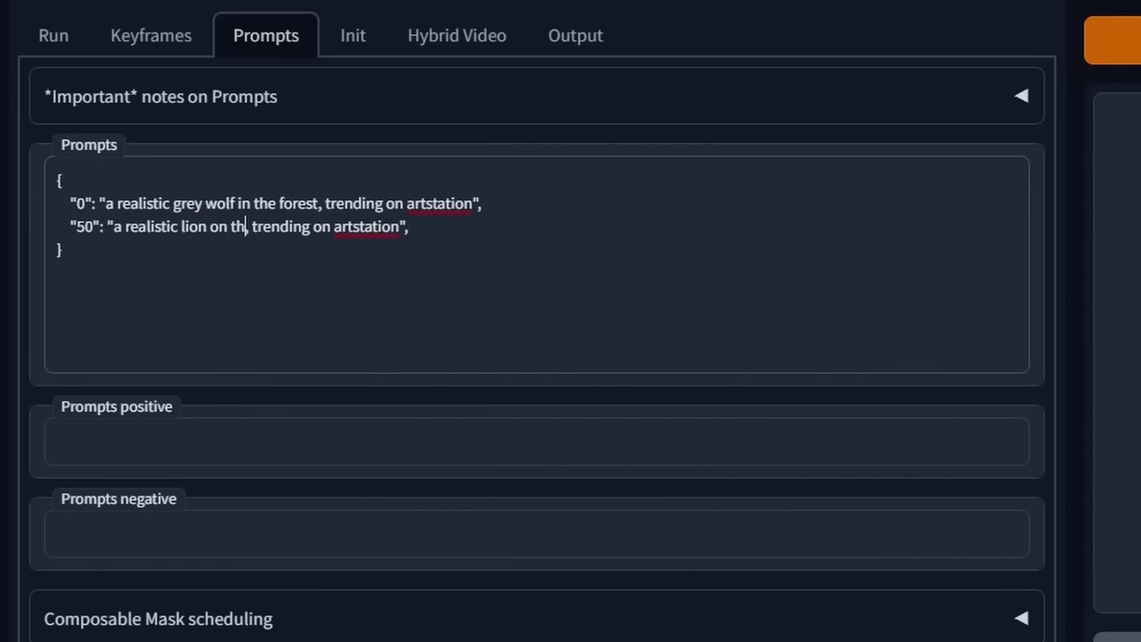
{"action": "type", "text": "e plains"}
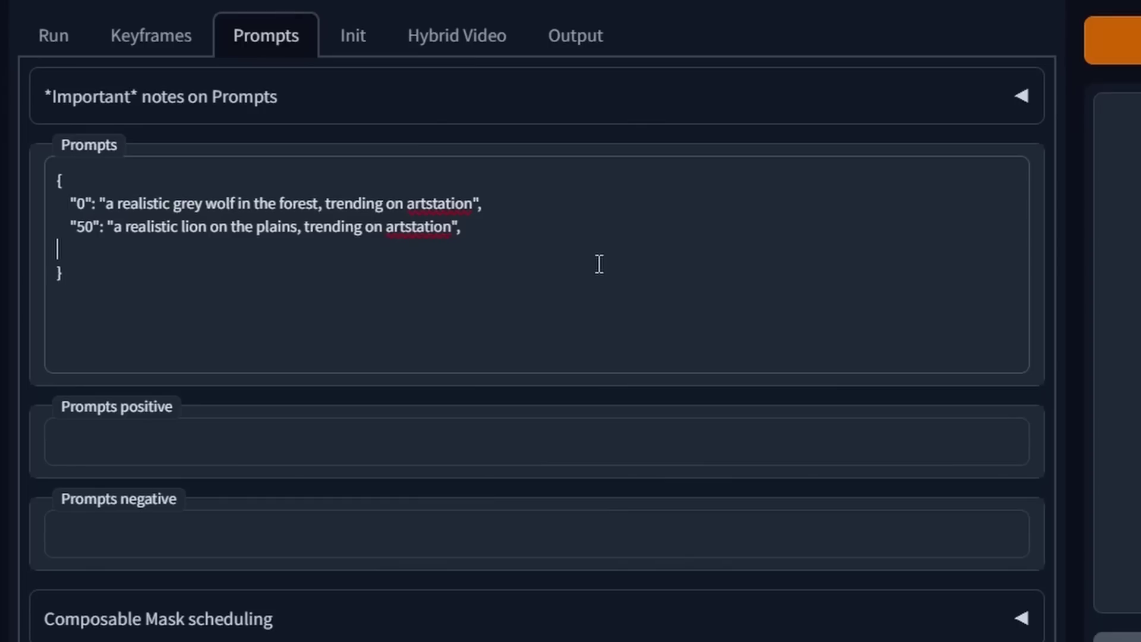
Add a frame 100 prompt reading "a realistic tiger in the jungle, trending on artstation".
{"action": "type", "text": "\"0\": \"a realistic grey wolf in the forest, trending on artstation\","}
{"action": "left_click", "coordinate": [76, 249]}
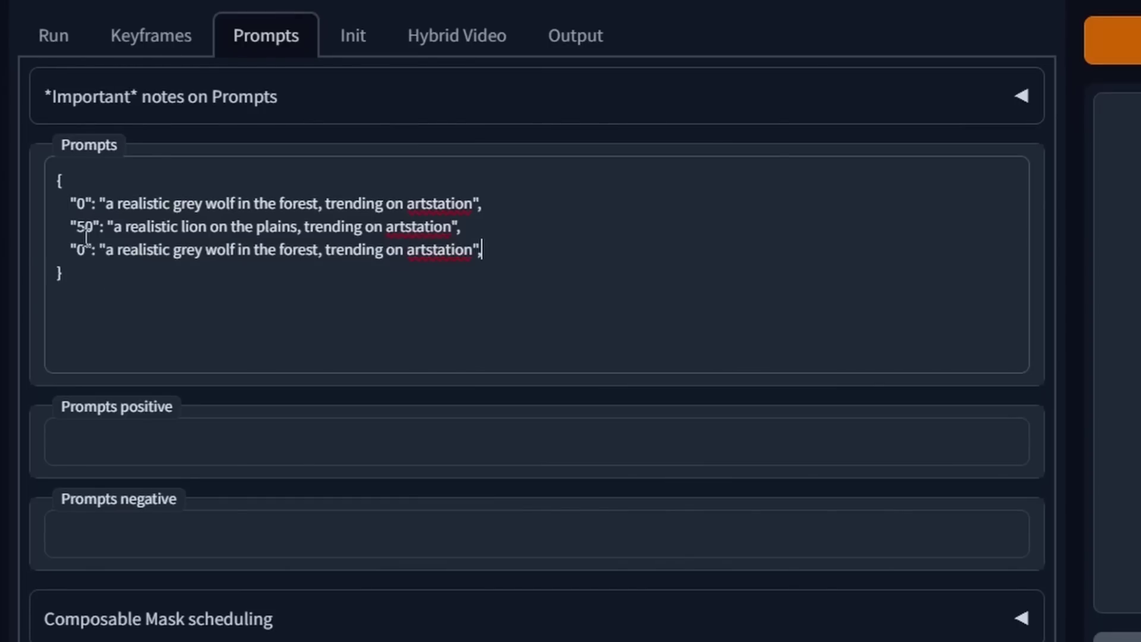
{"action": "type", "text": "10"}
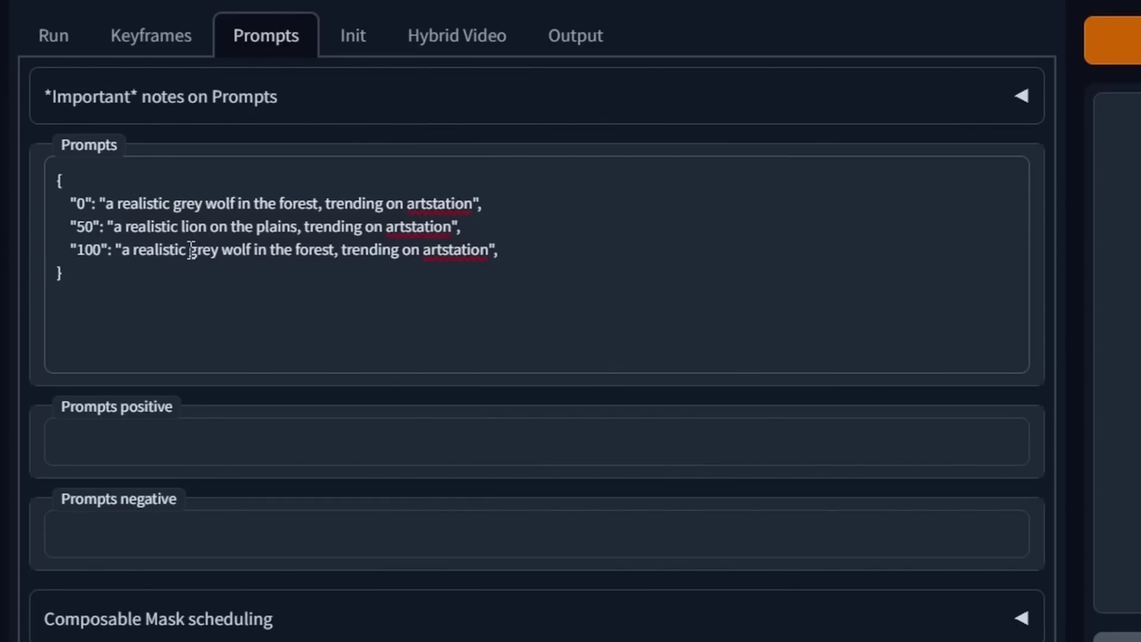
{"action": "left_click_drag", "start_coordinate": [191, 250], "coordinate": [335, 250]}
{"action": "type", "text": "tiger in the jungle"}
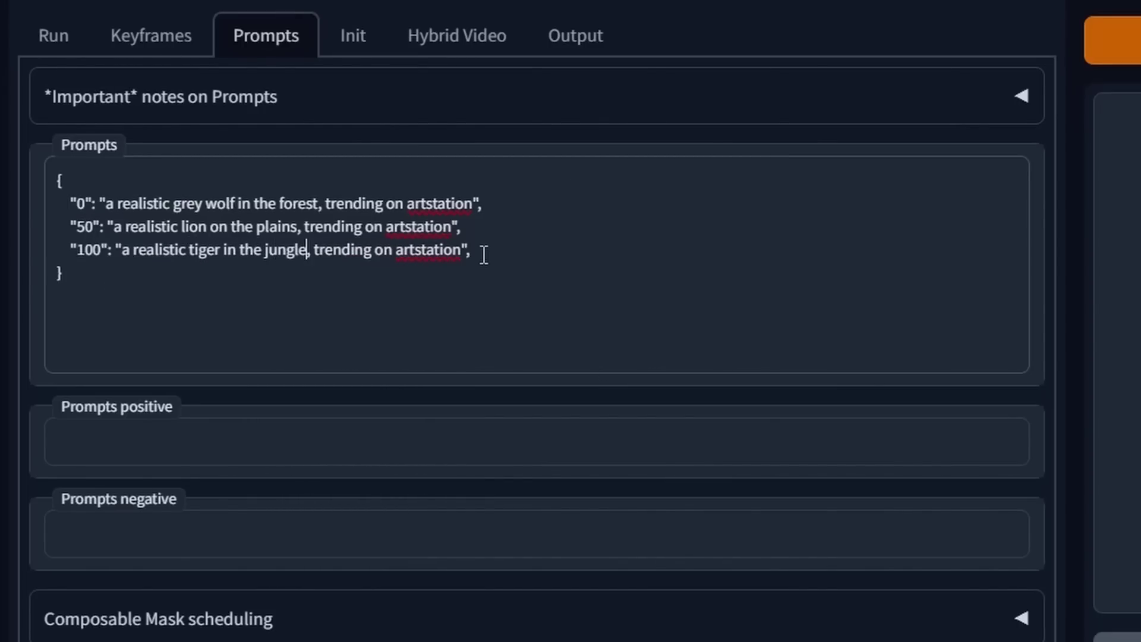
Duplicate the tiger prompt as frame 150 and change its subject to "great white shark in the ocean".
{"action": "left_click_drag", "start_coordinate": [484, 255], "coordinate": [0, 261]}
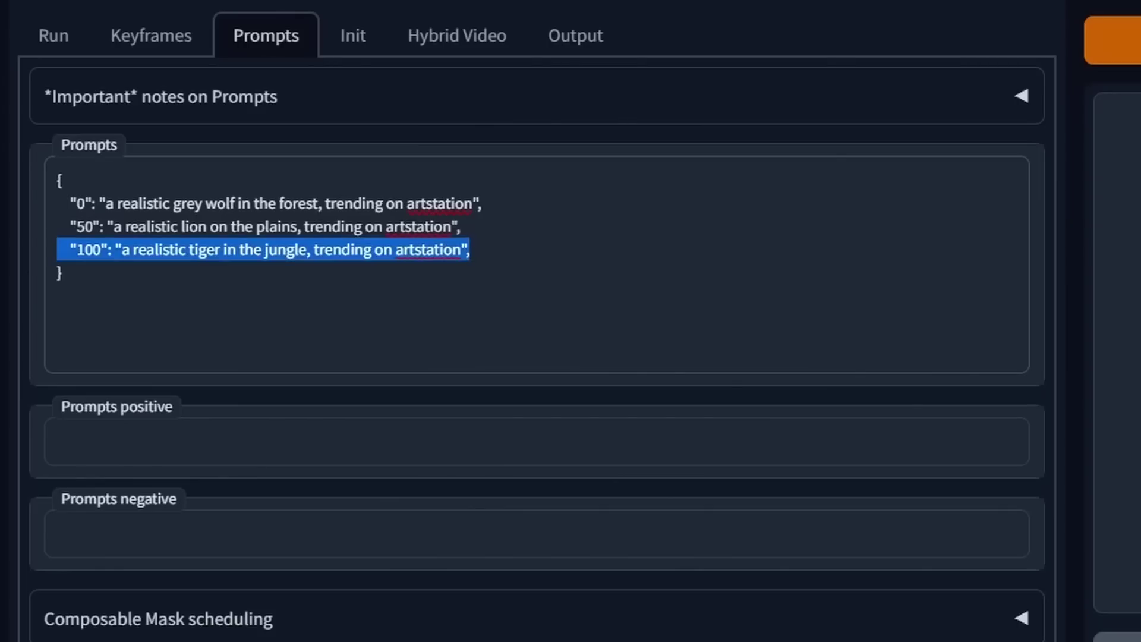
{"action": "key", "text": "ctrl+c"}
{"action": "left_click", "coordinate": [500, 250]}
{"action": "key", "text": "Return"}
{"action": "key", "text": "ctrl+v"}
{"action": "key", "text": "BackSpace"}
{"action": "type", "text": "5"}
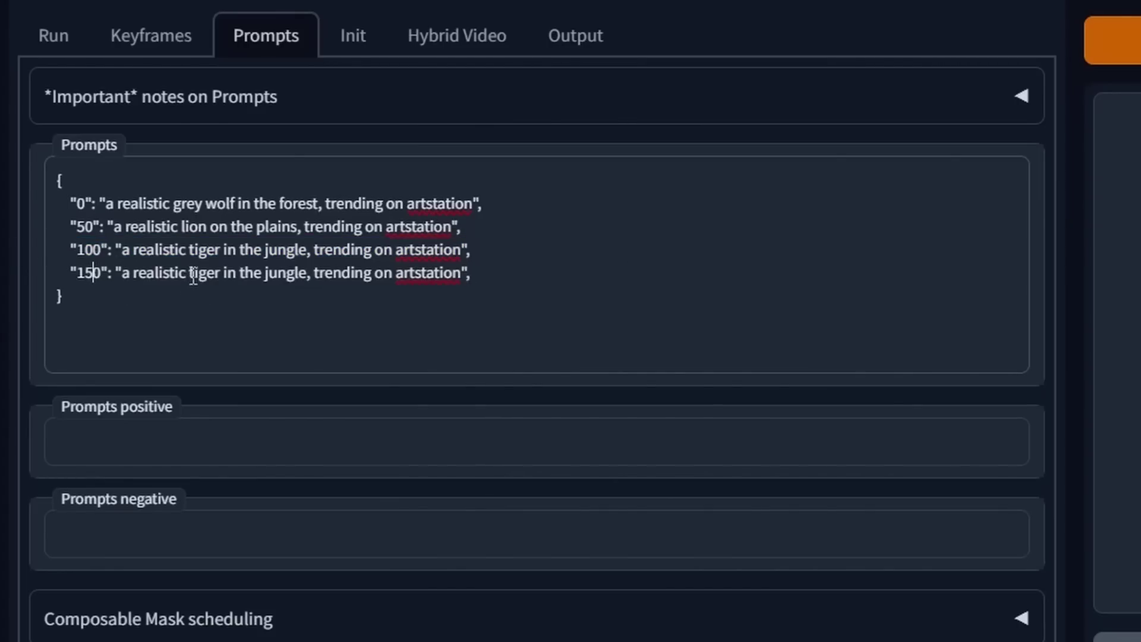
{"action": "left_click_drag", "start_coordinate": [191, 274], "coordinate": [309, 275]}
{"action": "type", "text": "great white shark in th"}
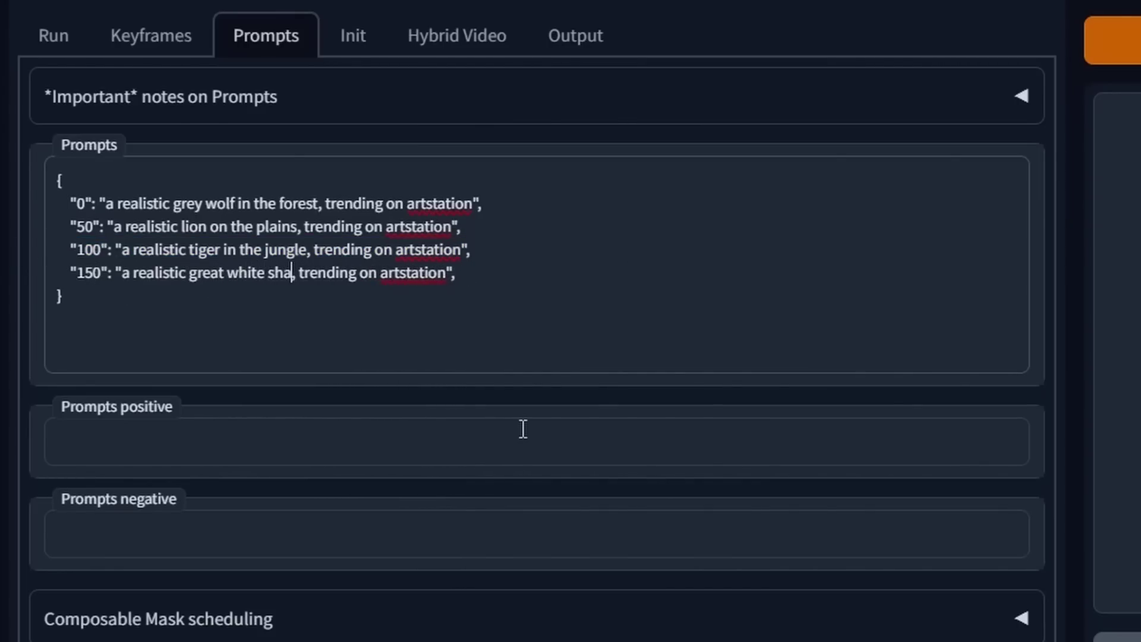
{"action": "type", "text": "e ocean"}
Set Max frames to 200 in the keyframe settings.
{"action": "left_click", "coordinate": [158, 46]}
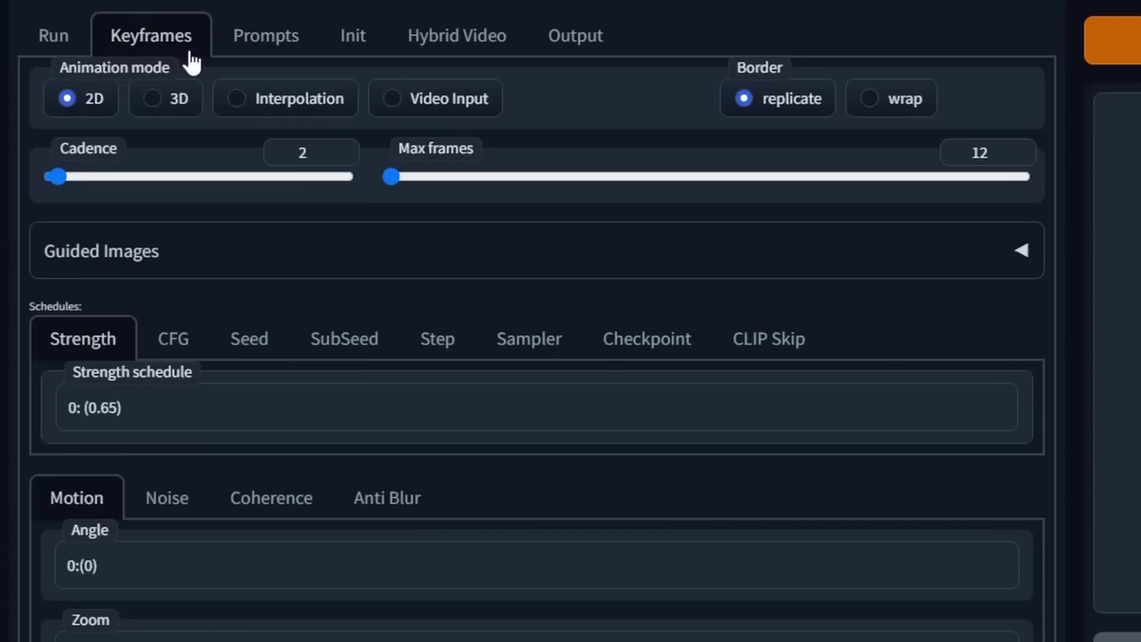
{"action": "double_click", "coordinate": [979, 152]}
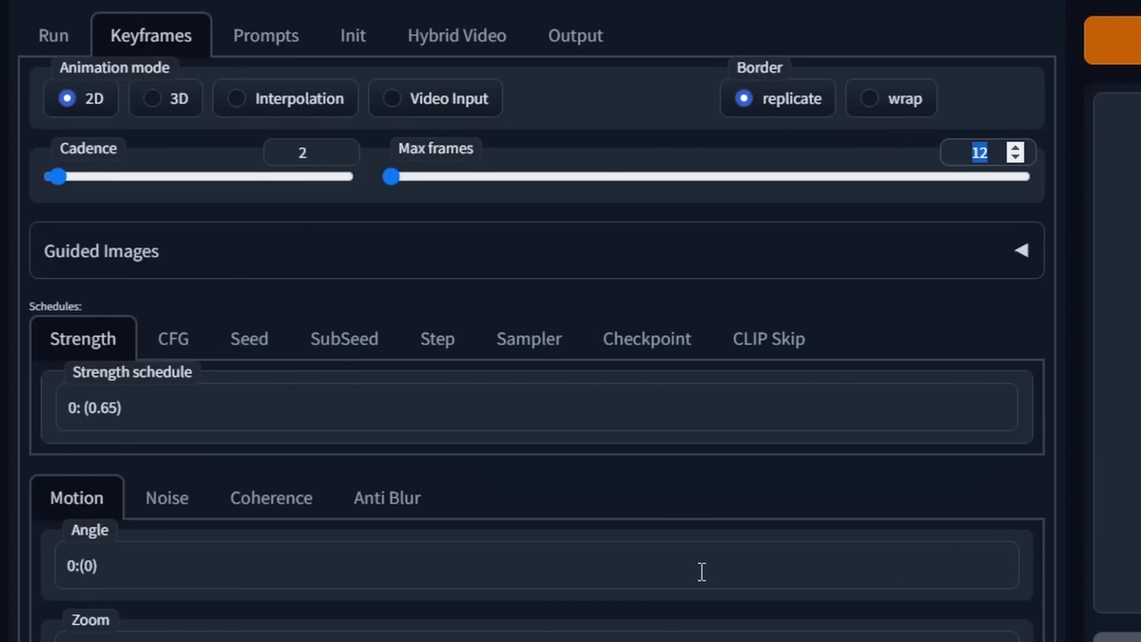
{"action": "type", "text": "200"}
Set the Translation X schedule to 0:(0), 50:(2), 100:(0) and the Translation Y schedule to 0:(0), 150:(2).
{"action": "scroll", "coordinate": [692, 545], "scroll_direction": "down", "scroll_amount": 5}
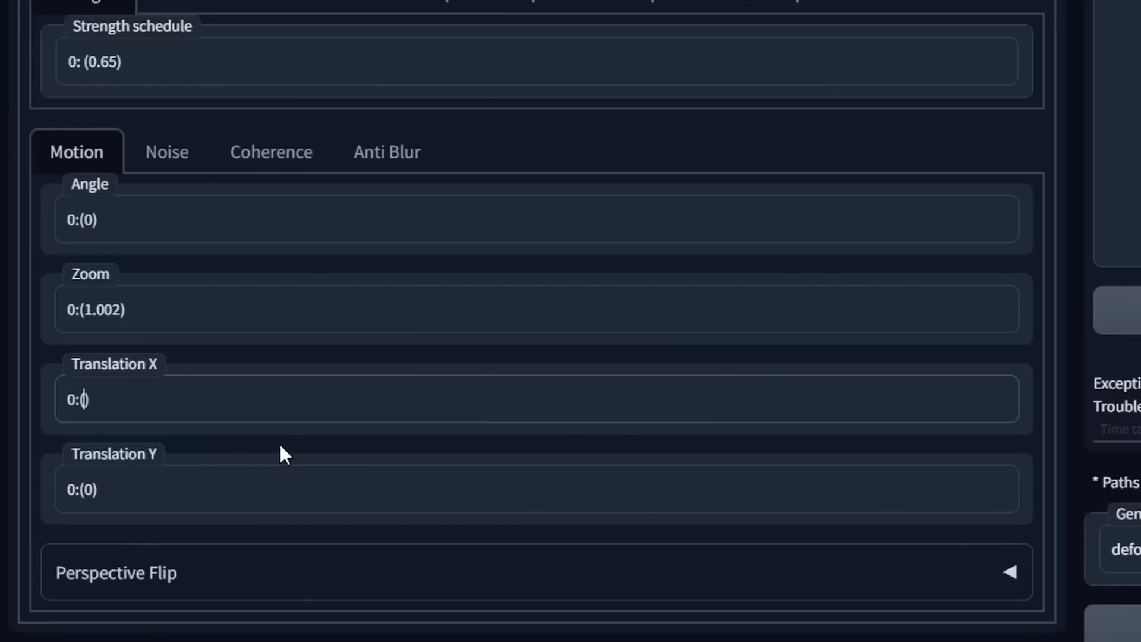
{"action": "type", "text": "0"}
{"action": "type", "text": ", 50"}
{"action": "type", "text": ":"}
{"action": "type", "text": "("}
{"action": "type", "text": "2_"}
{"action": "type", "text": ")"}
{"action": "type", "text": ", "}
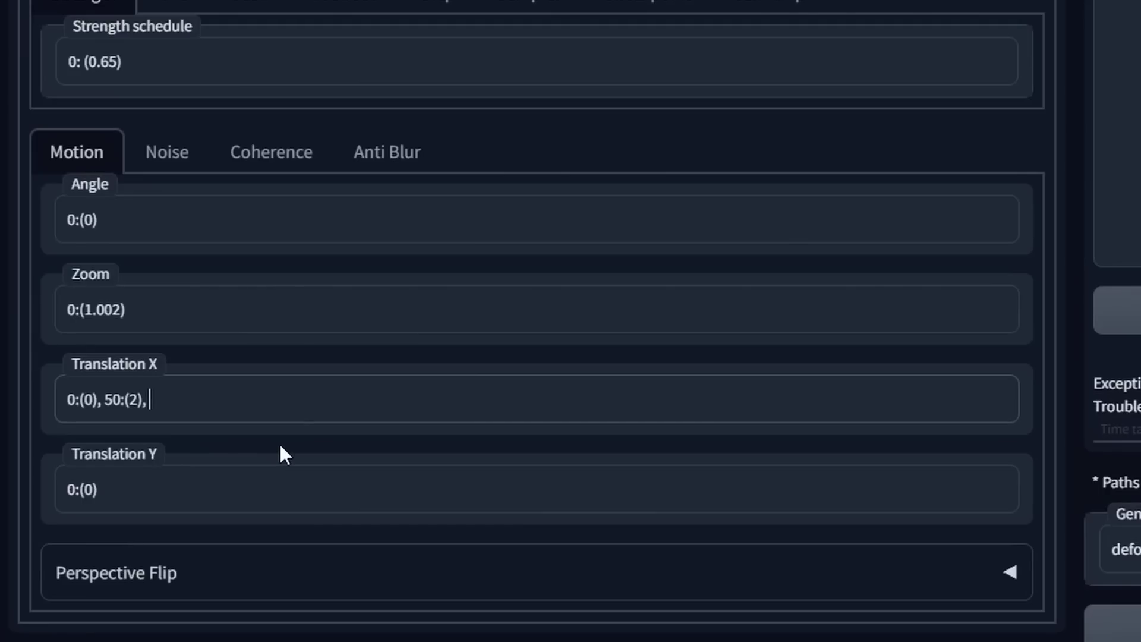
{"action": "type", "text": "100:(9"}
{"action": "key", "text": "BackSpace"}
{"action": "type", "text": "0)"}
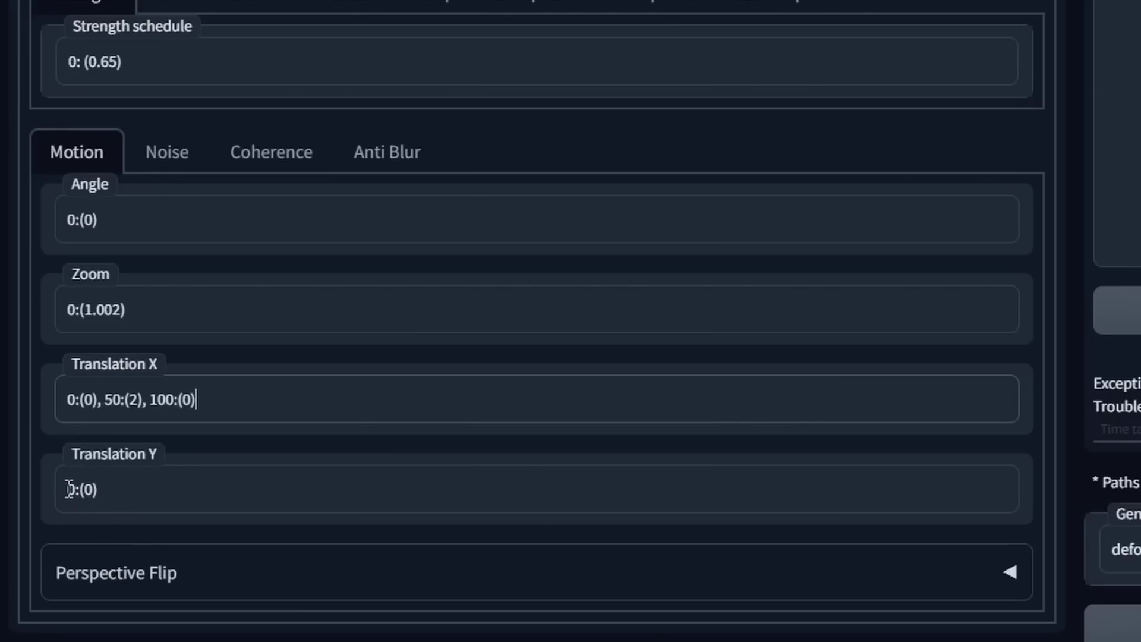
{"action": "left_click", "coordinate": [122, 502]}
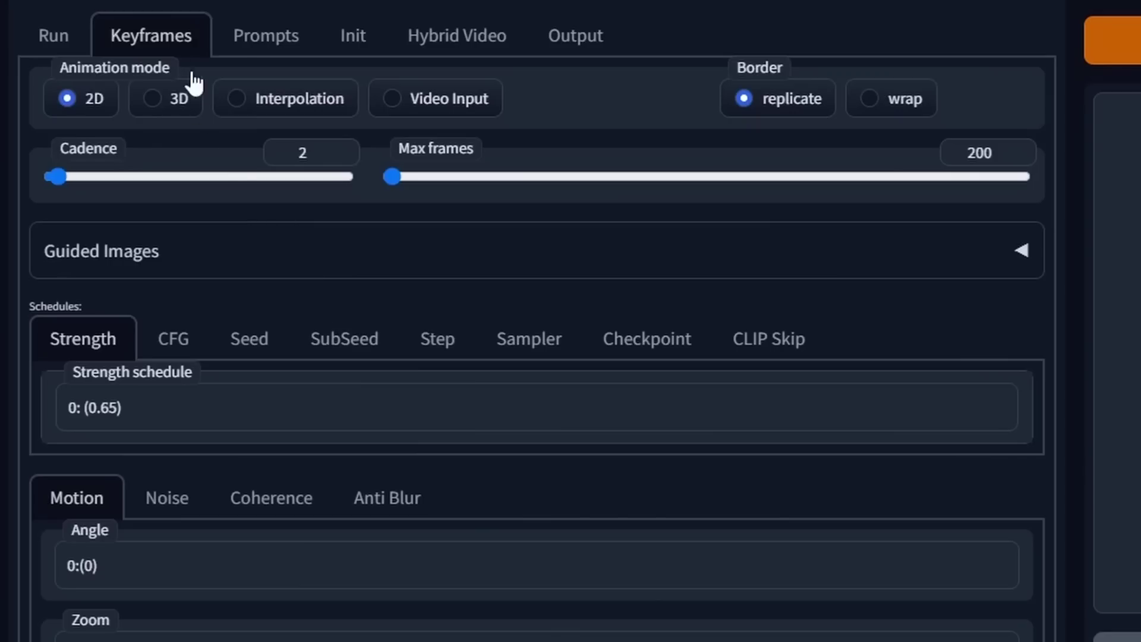
Generate the 200-frame animation in 2D mode and play the resulting video.
{"action": "left_click", "coordinate": [149, 104]}
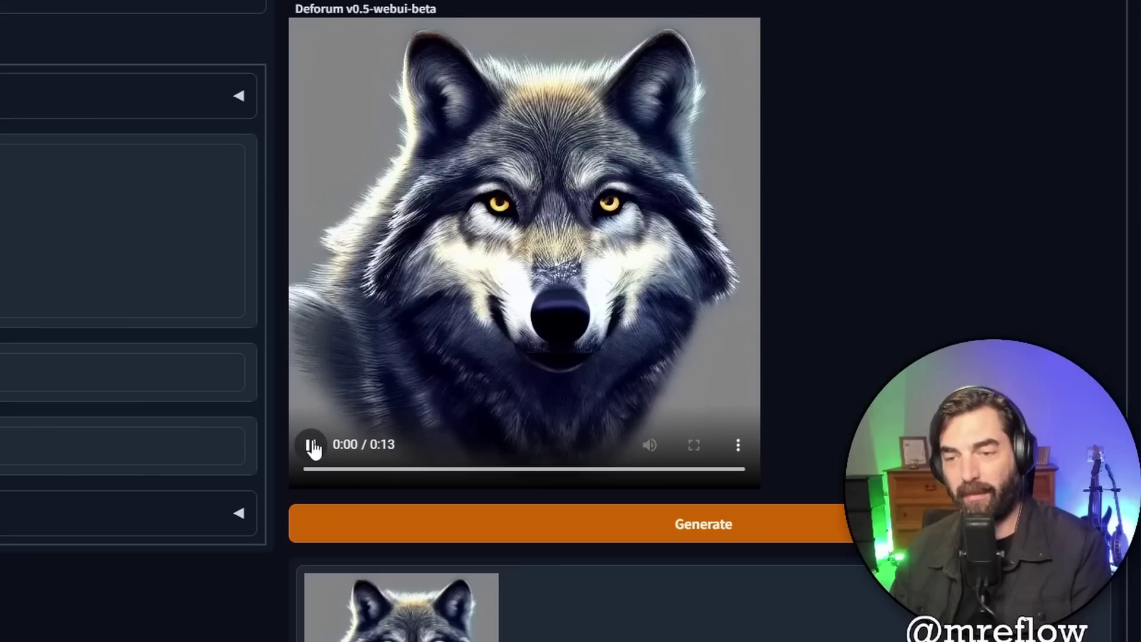
{"action": "left_click", "coordinate": [585, 477]}
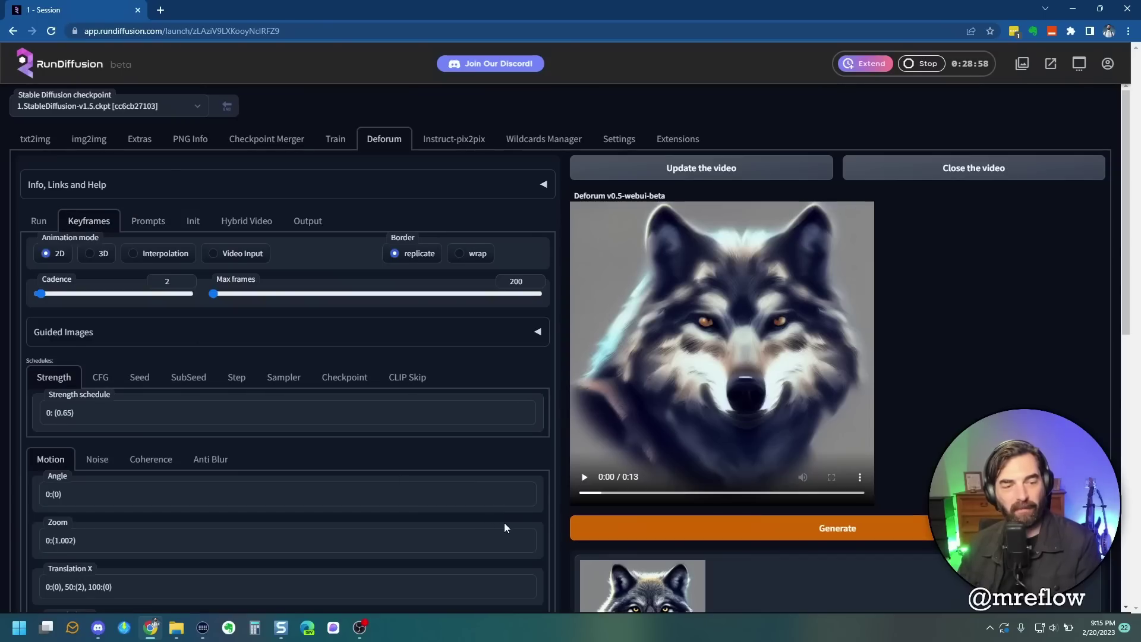
Review the Zoom, Translation X and Translation Y schedules used for the generated animation.
{"action": "scroll", "coordinate": [504, 526], "scroll_direction": "down", "scroll_amount": 2}
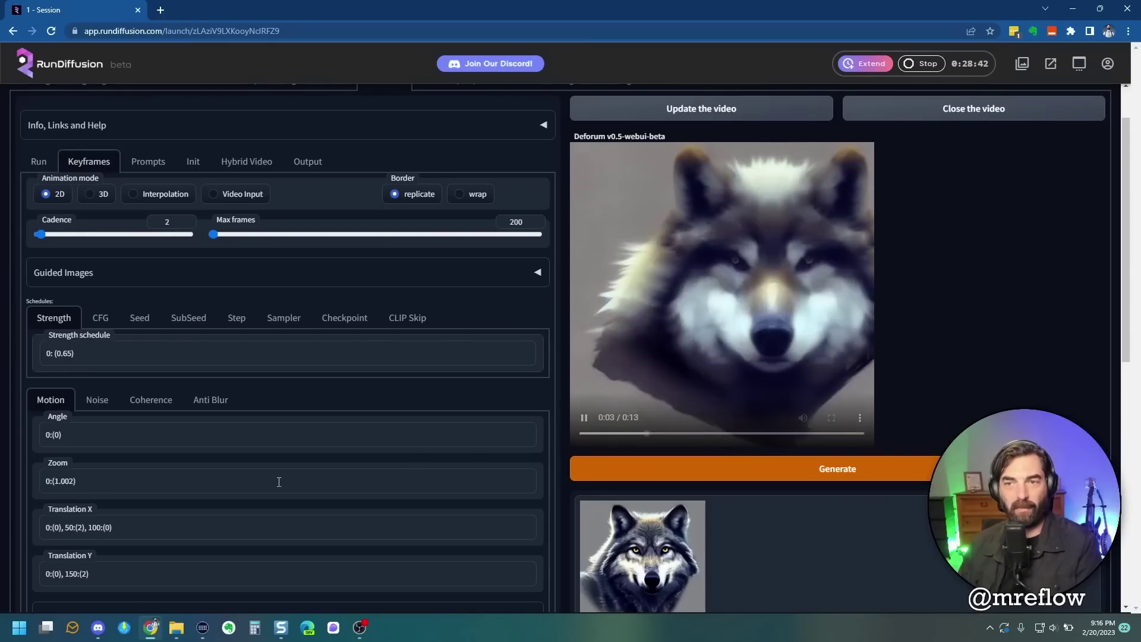
{"action": "left_click_drag", "start_coordinate": [53, 480], "coordinate": [76, 481]}
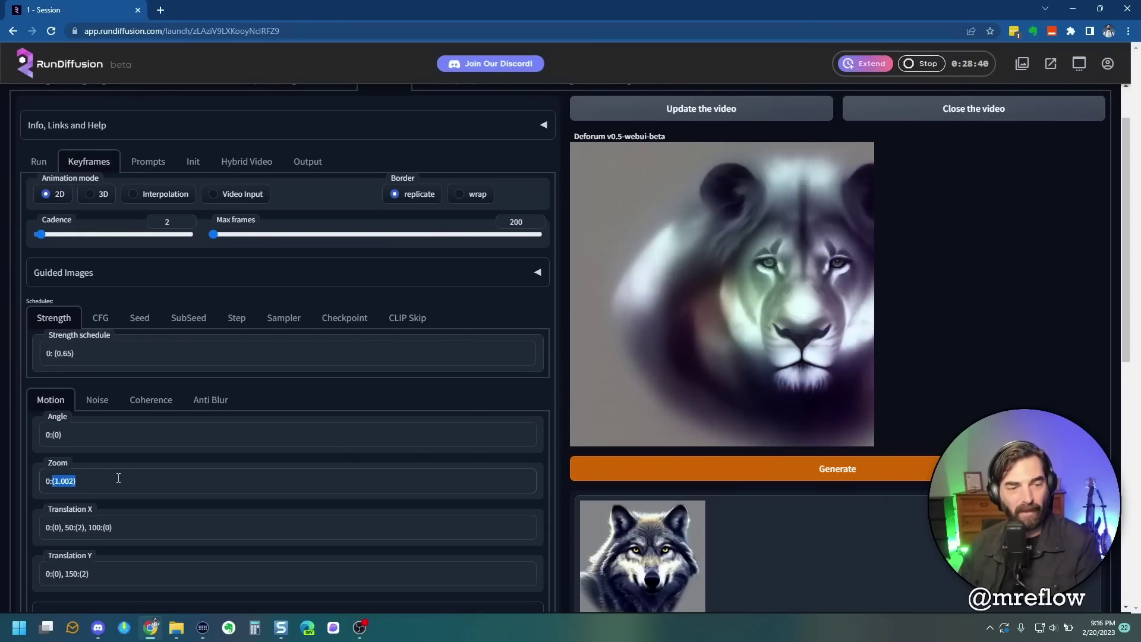
{"action": "scroll", "coordinate": [2, 445], "scroll_direction": "down", "scroll_amount": 1}
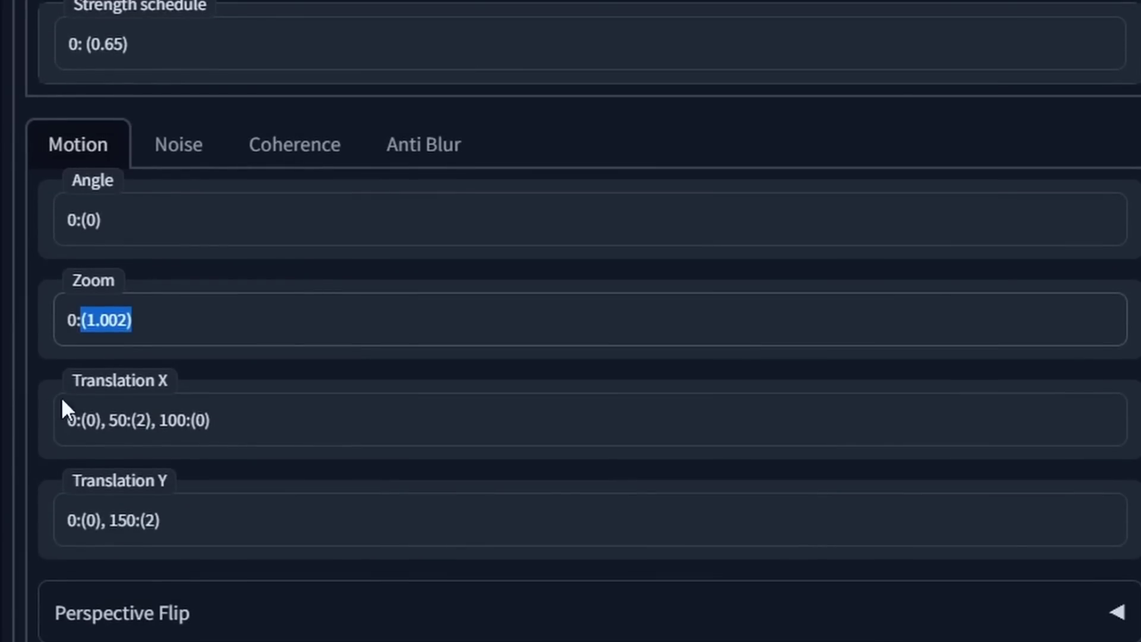
Reset both the Translation X and Translation Y schedules to 0:(0).
{"action": "left_click_drag", "start_coordinate": [96, 420], "coordinate": [407, 446]}
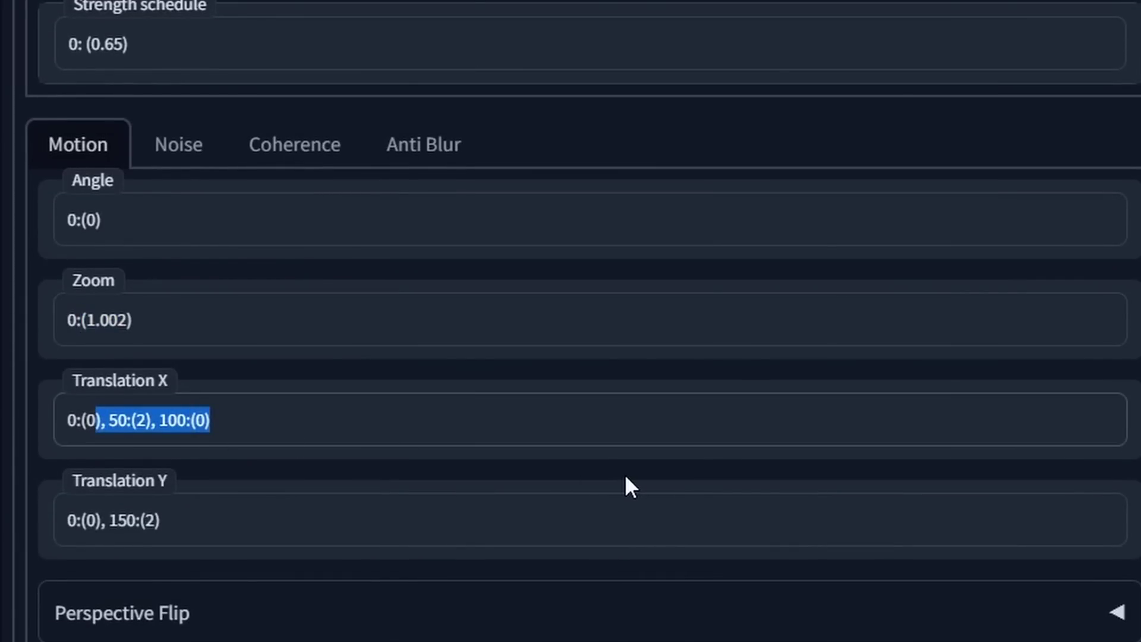
{"action": "key", "text": "BackSpace"}
{"action": "left_click", "coordinate": [100, 523]}
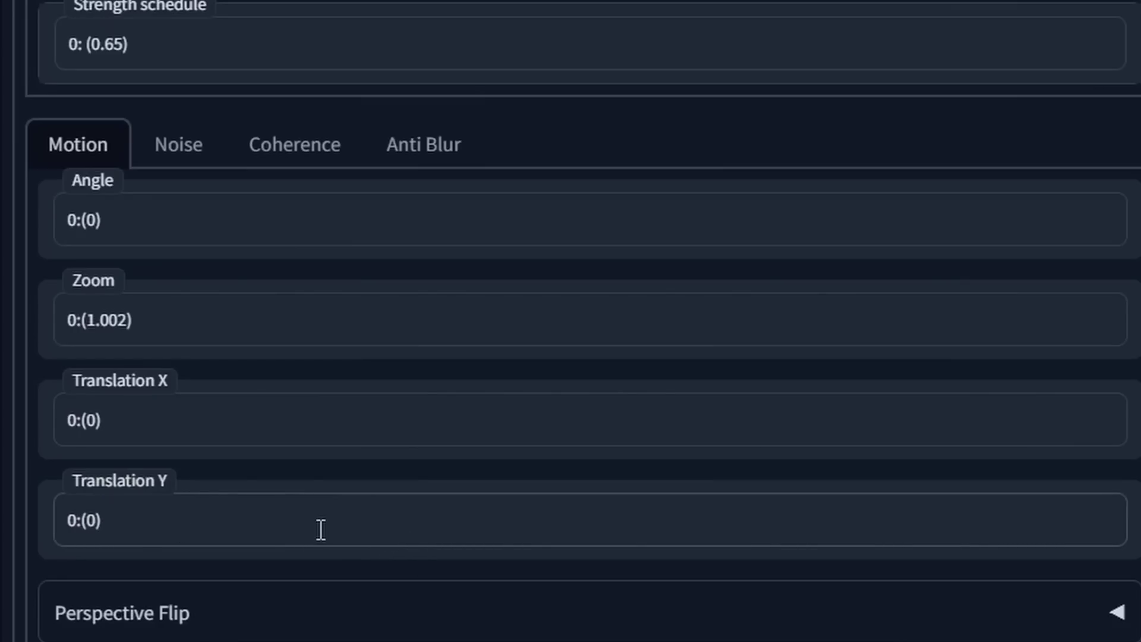
Set the Angle schedule to 0:(1) and the Zoom schedule to 0:(1.02), and play the animation generated with them.
{"action": "left_click", "coordinate": [84, 220]}
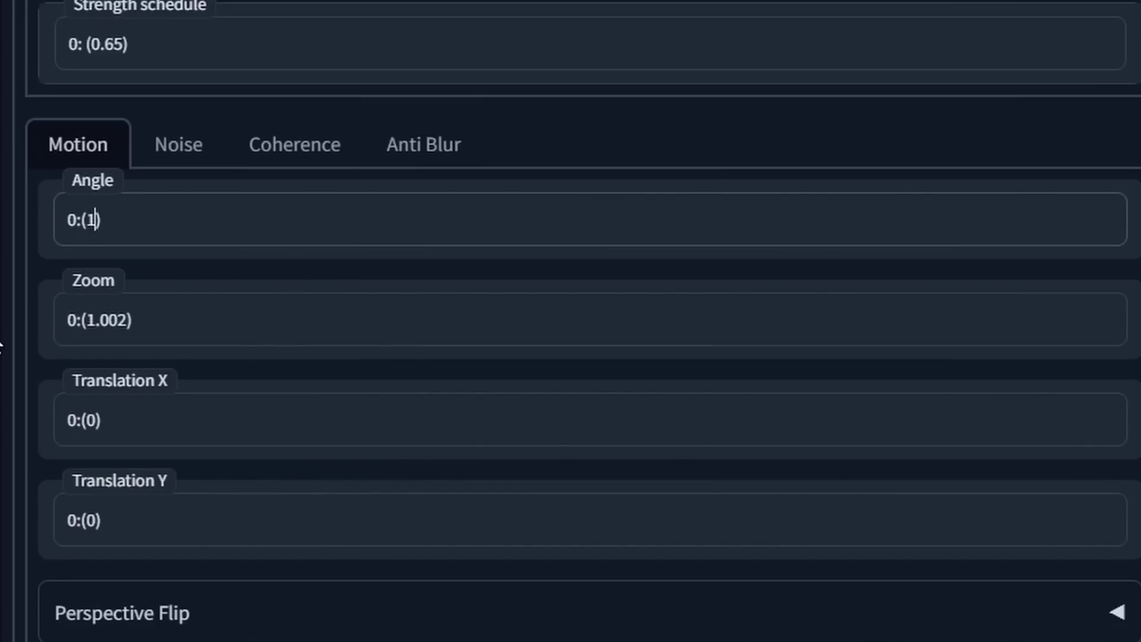
{"action": "left_click", "coordinate": [118, 320]}
{"action": "key", "text": "BackSpace"}
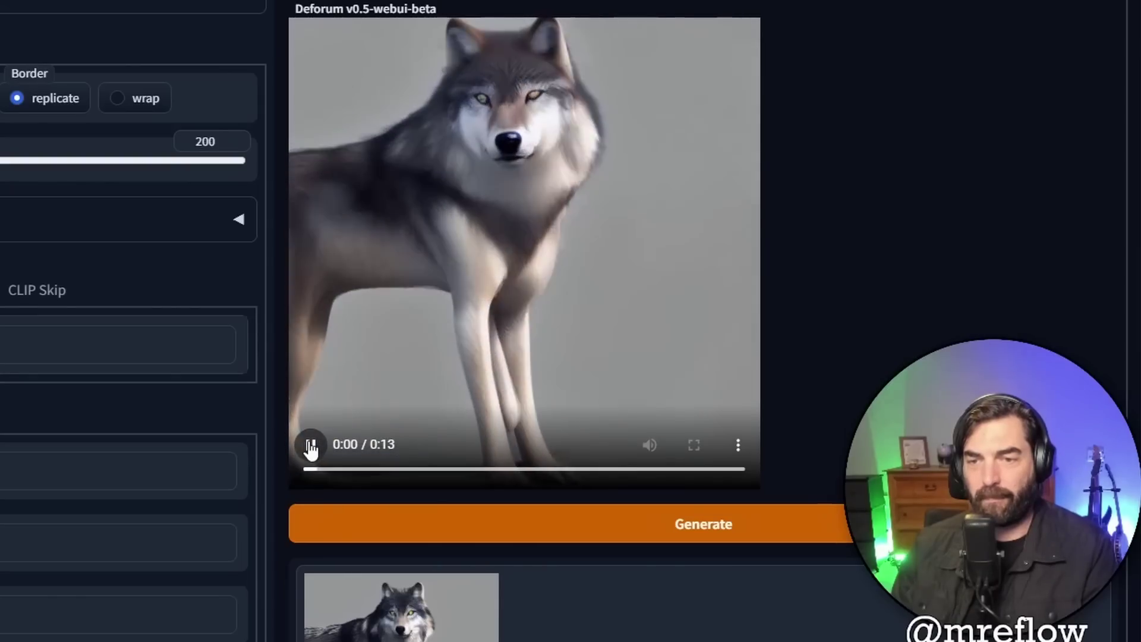
{"action": "left_click", "coordinate": [584, 477]}
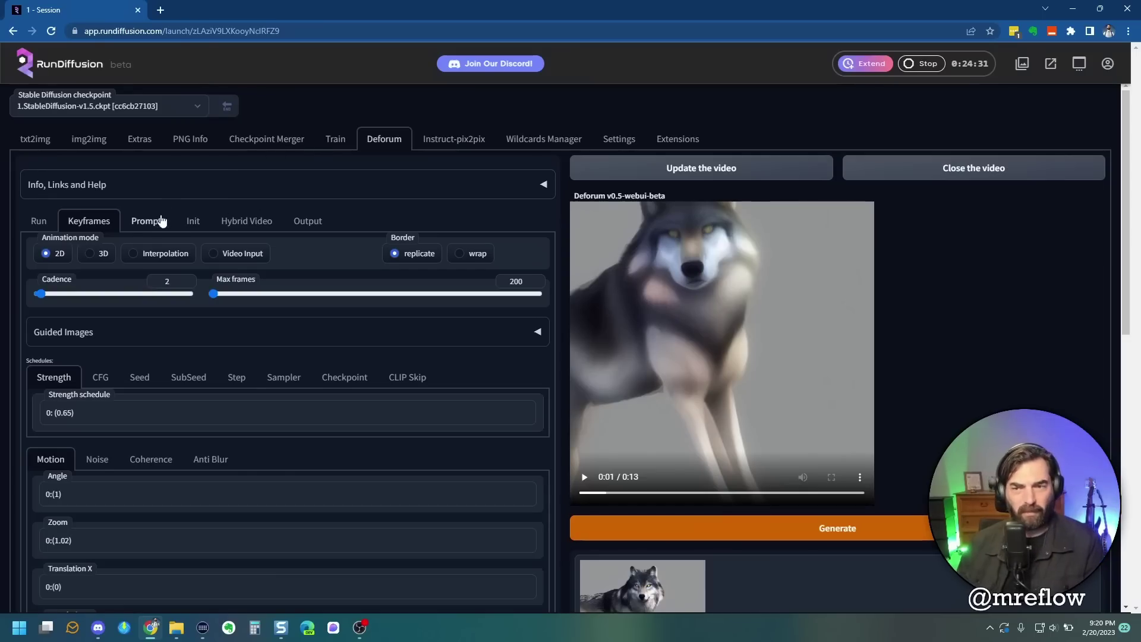
Change the subject of the frame 0 prompt to "a realistic monkey on an alien planet".
{"action": "left_click", "coordinate": [145, 231]}
{"action": "left_click_drag", "start_coordinate": [65, 307], "coordinate": [175, 307]}
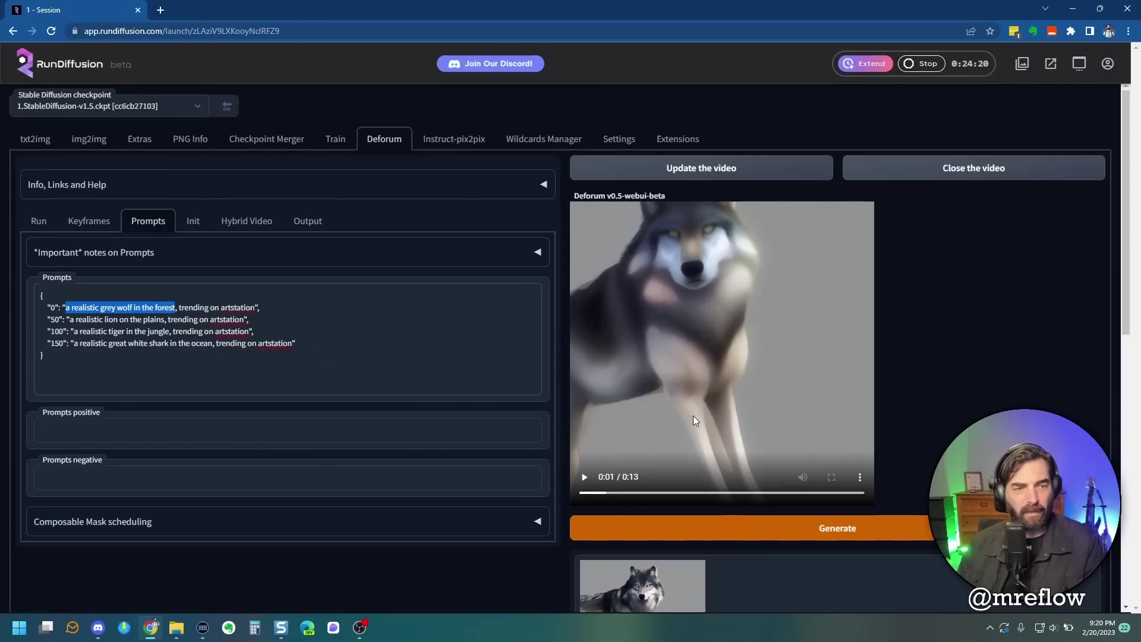
{"action": "type", "text": "realistic mon"}
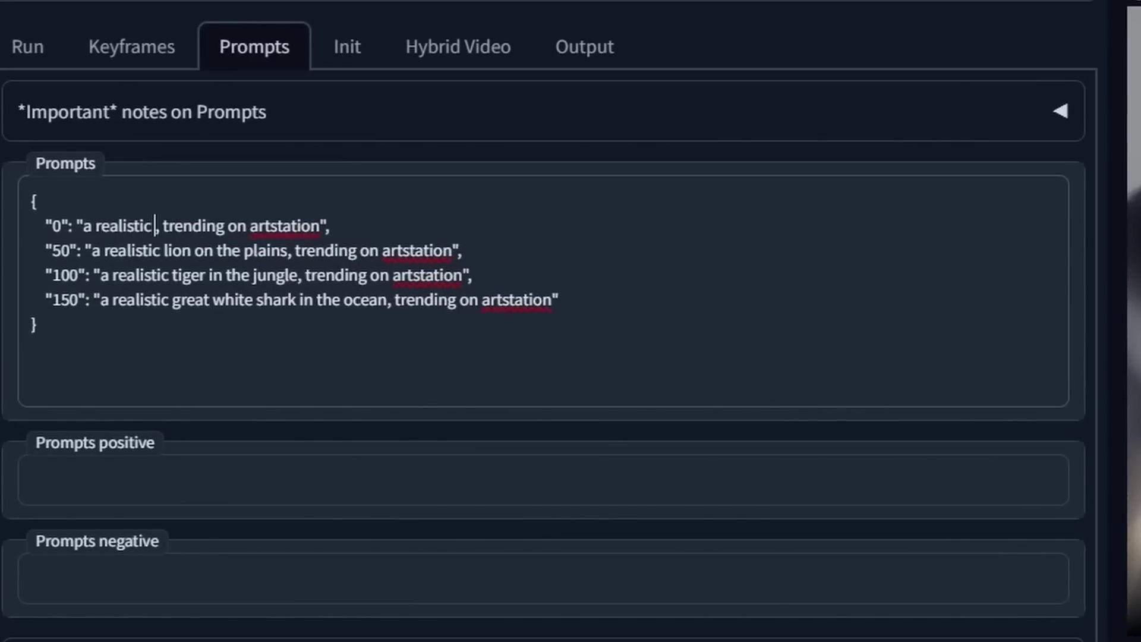
{"action": "type", "text": "key on an alien"}
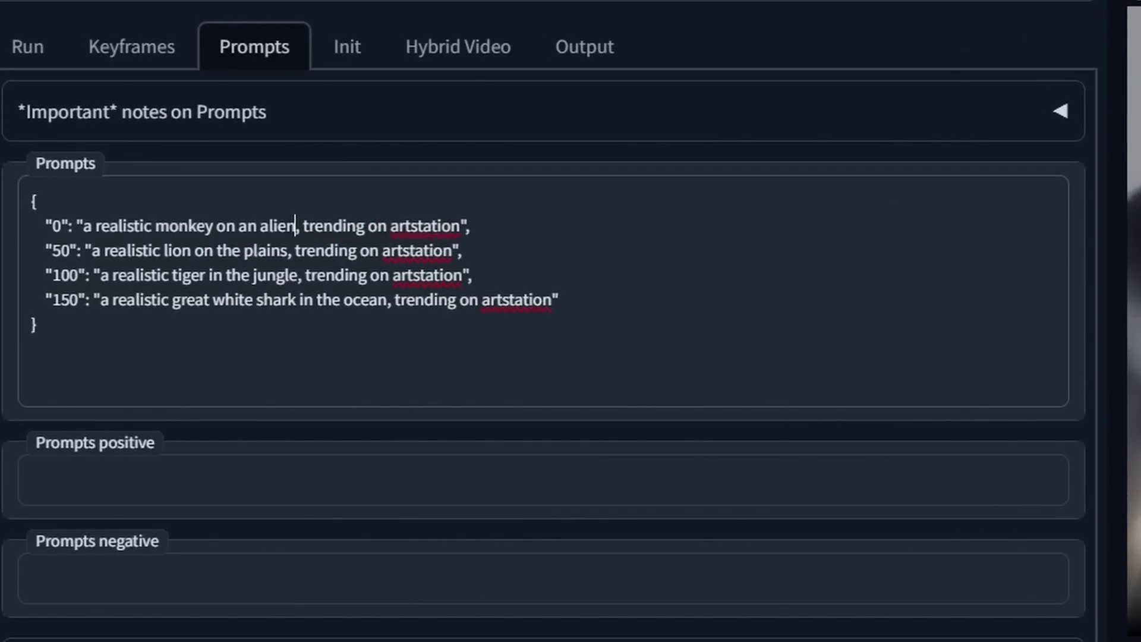
{"action": "type", "text": " planet"}
Change the subject of the frame 50 prompt to "an astronaut on an alien planet".
{"action": "left_click_drag", "start_coordinate": [92, 250], "coordinate": [290, 250]}
{"action": "type", "text": "an astro"}
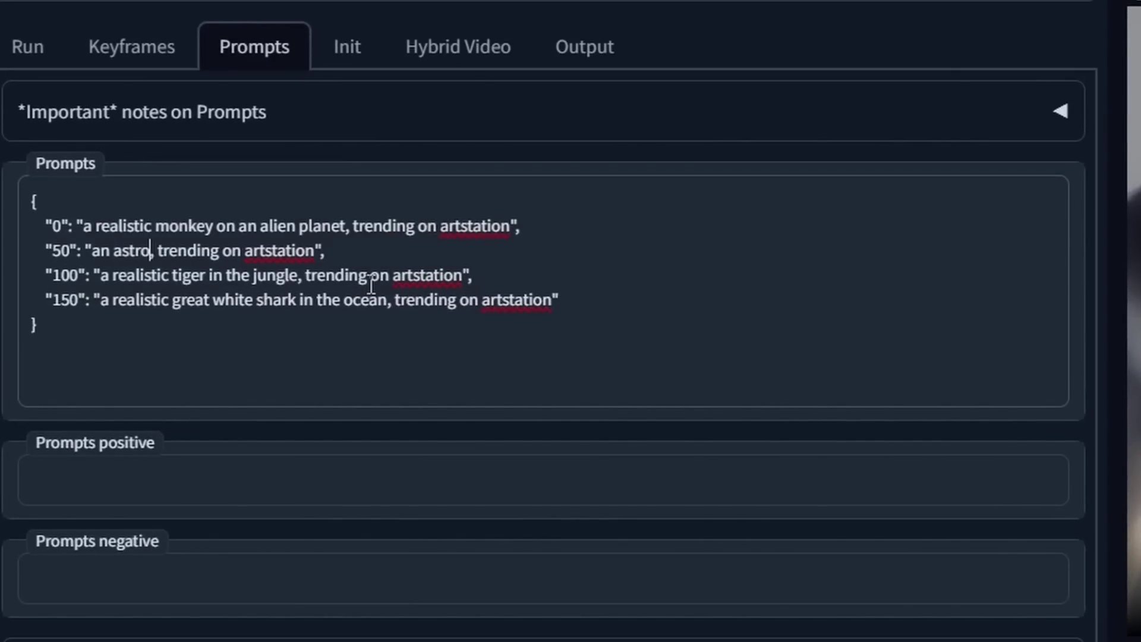
{"action": "type", "text": "naut on an alient p"}
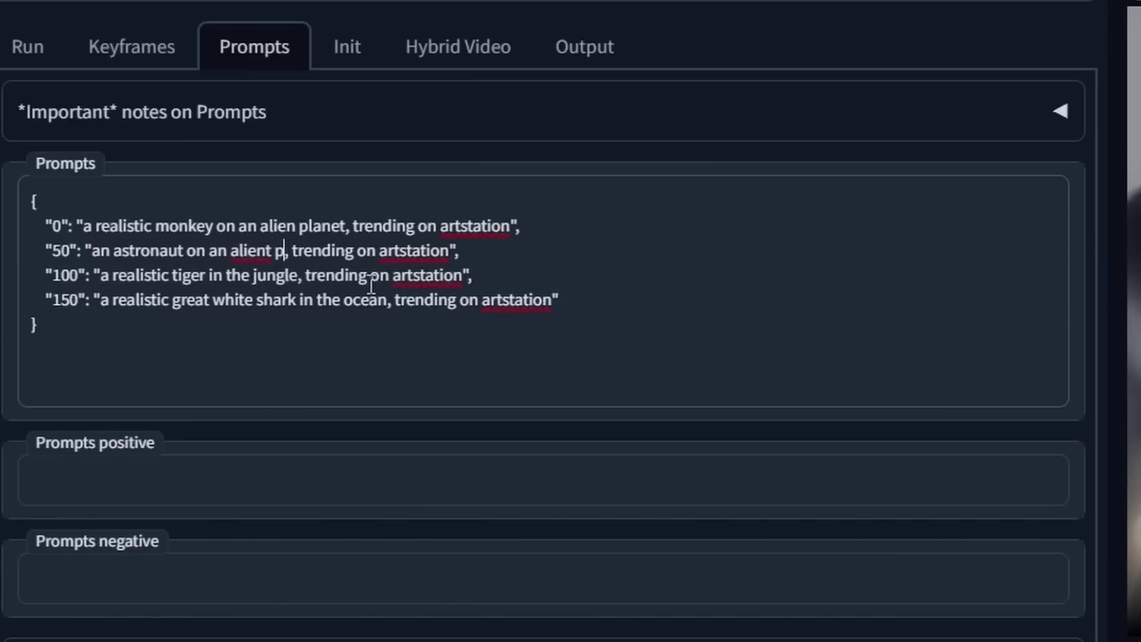
{"action": "key", "text": "BackSpace"}
{"action": "key", "text": "BackSpace"}
{"action": "key", "text": "BackSpace"}
{"action": "type", "text": "planet"}
Change the subject of the frame 100 prompt to "a little green alien on an alien planet".
{"action": "left_click_drag", "start_coordinate": [112, 275], "coordinate": [303, 275]}
{"action": "key", "text": "BackSpace"}
{"action": "type", "text": "little green al"}
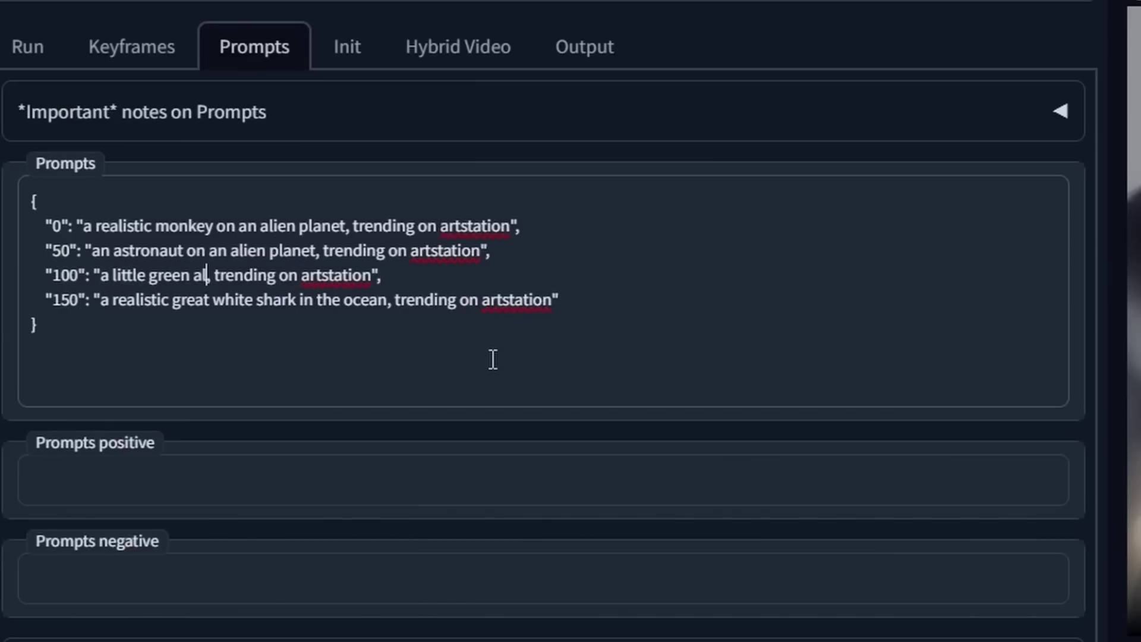
{"action": "type", "text": "ien on an al"}
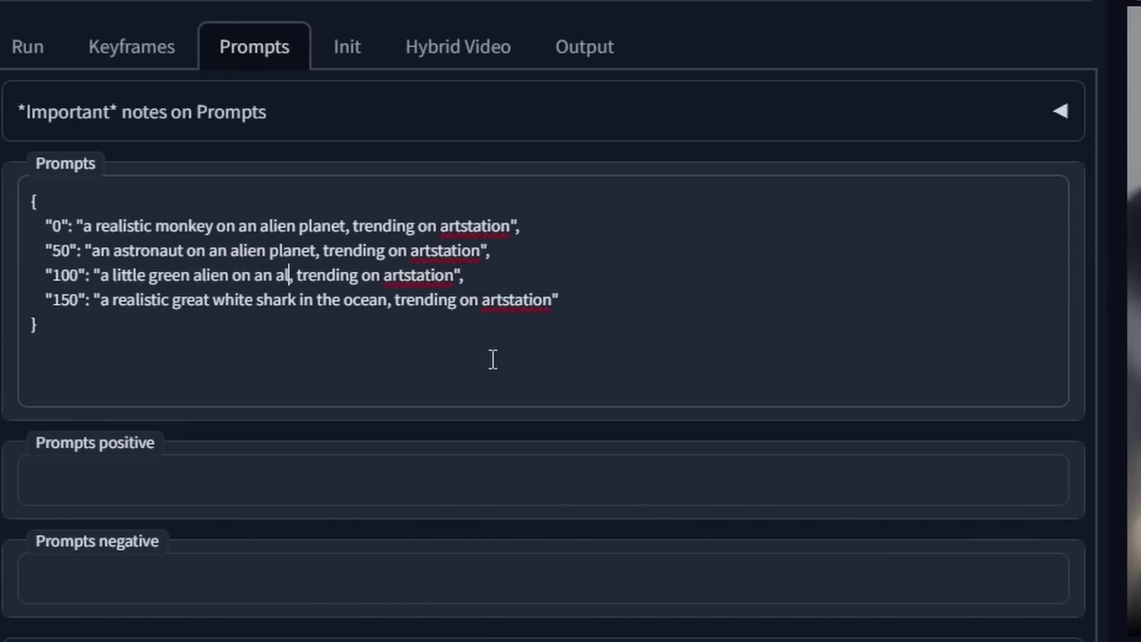
{"action": "type", "text": "ien planet"}
Change the subject of the frame 150 prompt to "a metal robot shooting lazerbeams from its eyes".
{"action": "left_click_drag", "start_coordinate": [112, 300], "coordinate": [389, 299]}
{"action": "key", "text": "BackSpace"}
{"action": "type", "text": "metal r"}
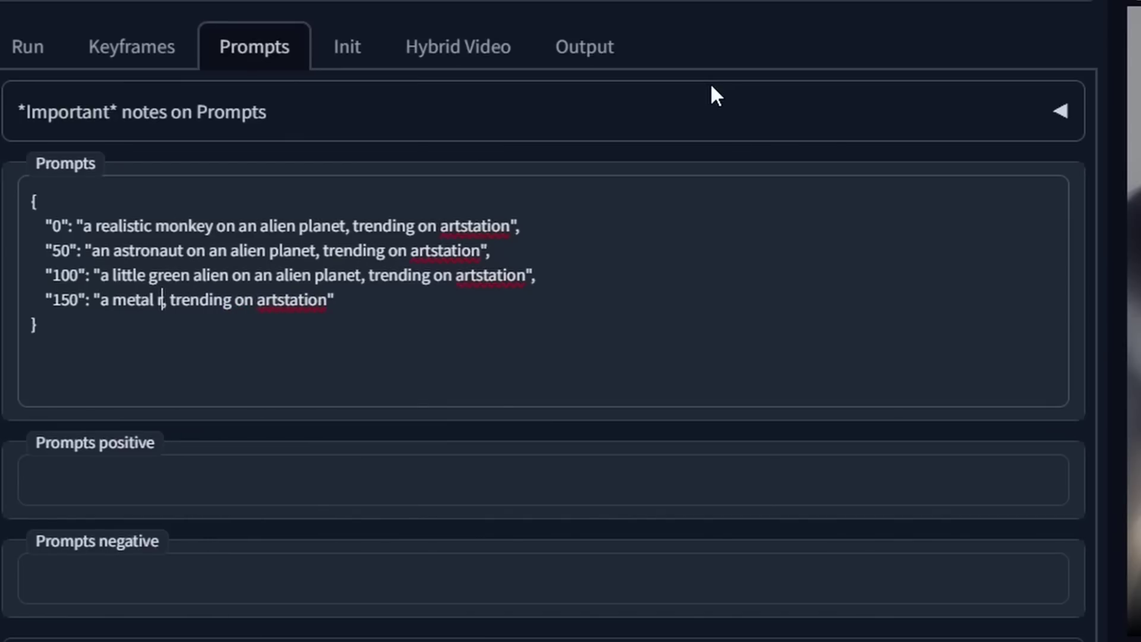
{"action": "type", "text": "obot shooting lazer bea"}
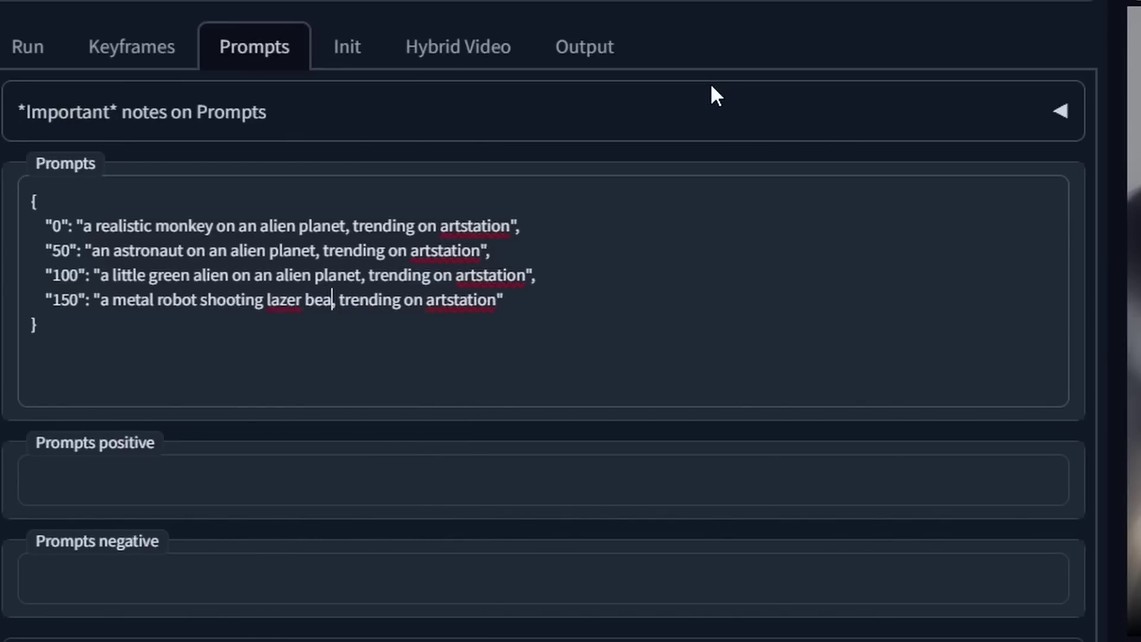
{"action": "type", "text": "ms from its eyes"}
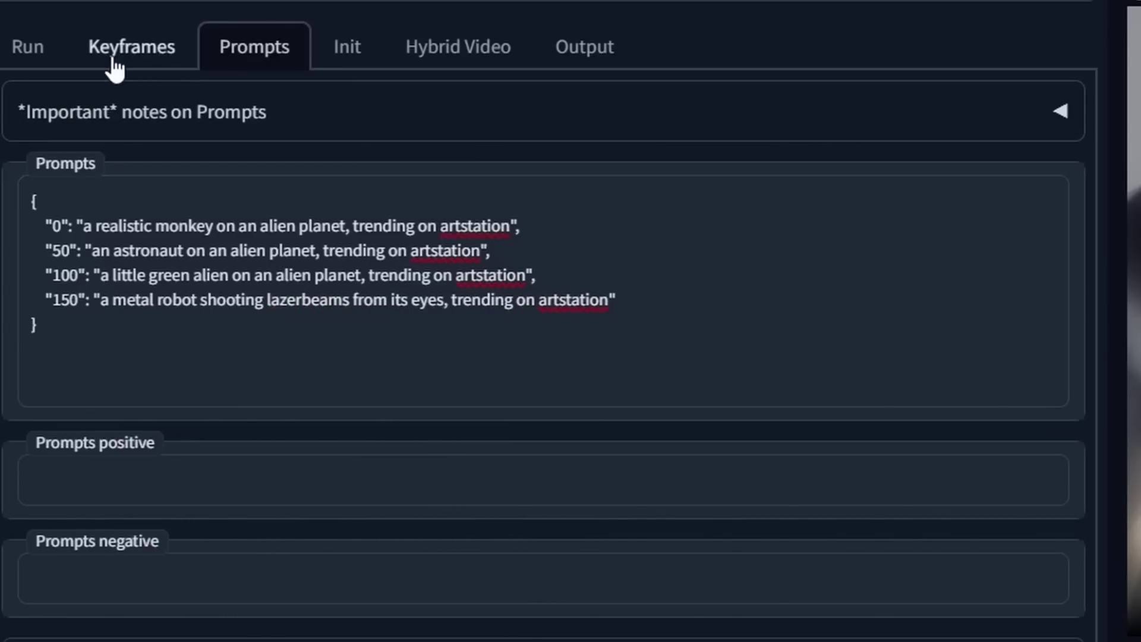
In the keyframe motion settings, set the Angle schedule to 0:(0) and the Zoom schedule to 0:(1.08).
{"action": "left_click", "coordinate": [112, 57]}
{"action": "scroll", "coordinate": [416, 416], "scroll_direction": "down", "scroll_amount": 4}
{"action": "left_click", "coordinate": [74, 368]}
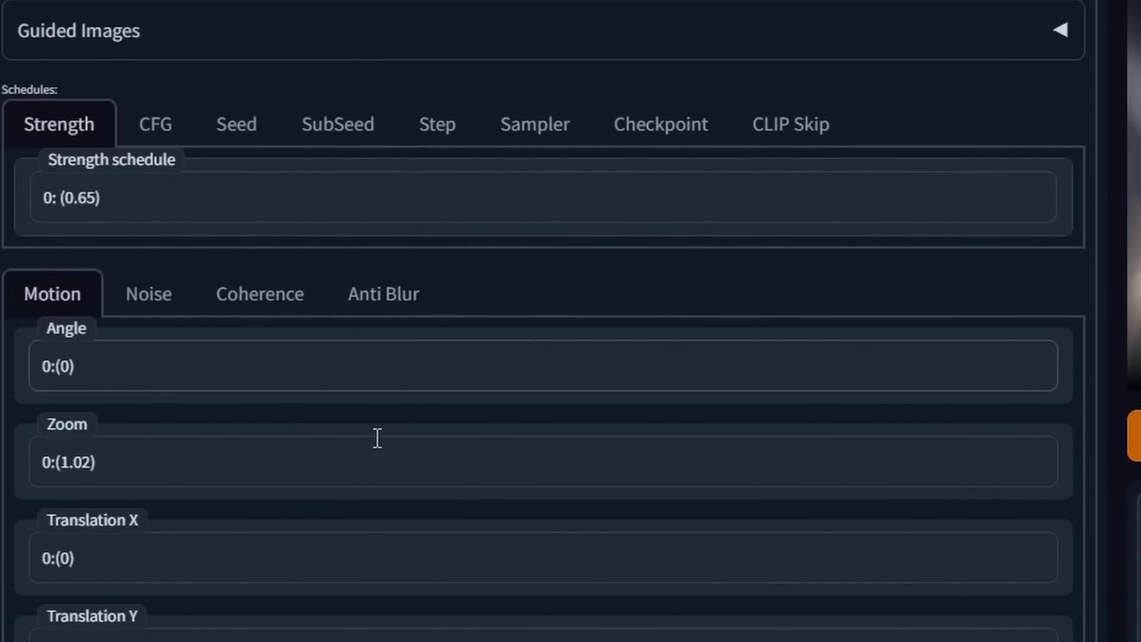
{"action": "left_click", "coordinate": [91, 464]}
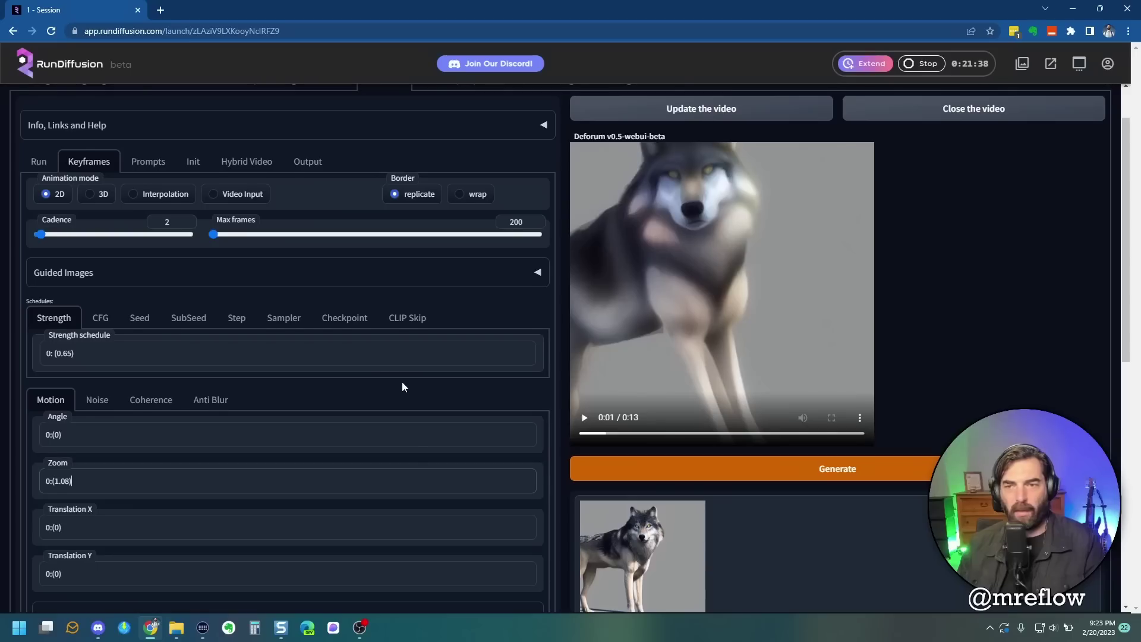
Generate the alien-planet animation and watch the resulting video.
{"action": "scroll", "coordinate": [781, 264], "scroll_direction": "up", "scroll_amount": 1}
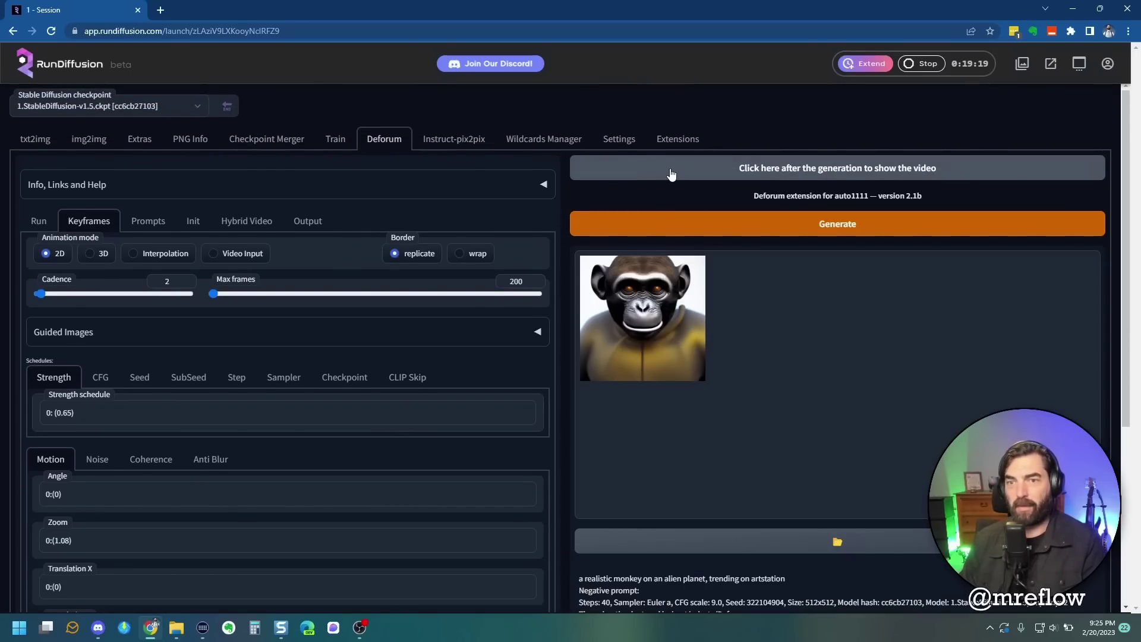
{"action": "left_click", "coordinate": [671, 174]}
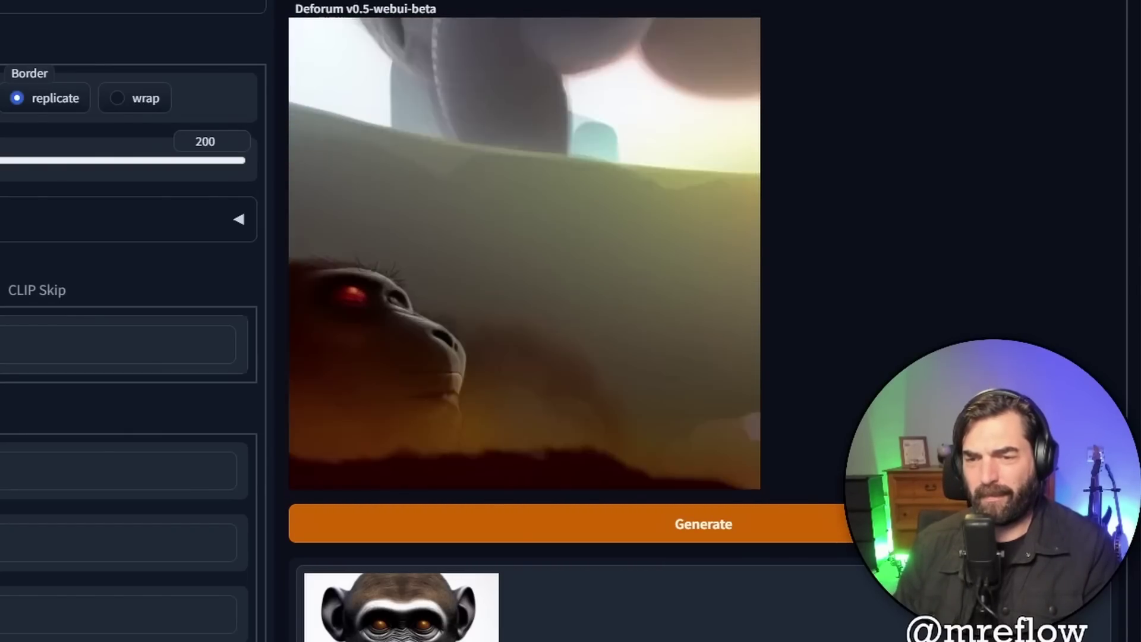
{"action": "mouse_move", "coordinate": [469, 331]}
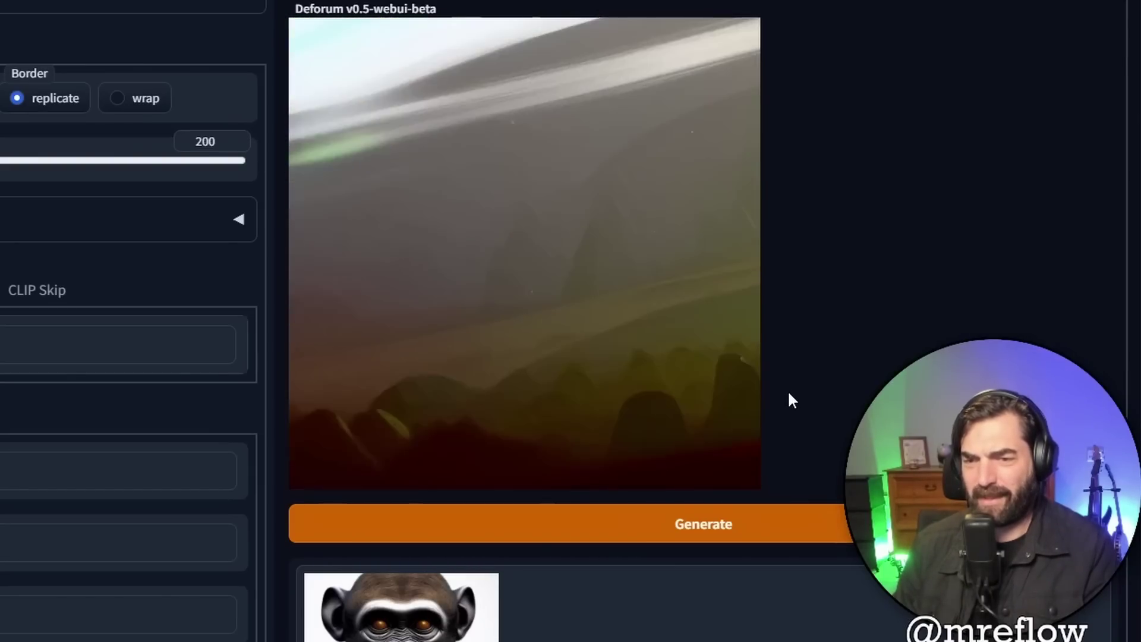
{"action": "mouse_move", "coordinate": [369, 369]}
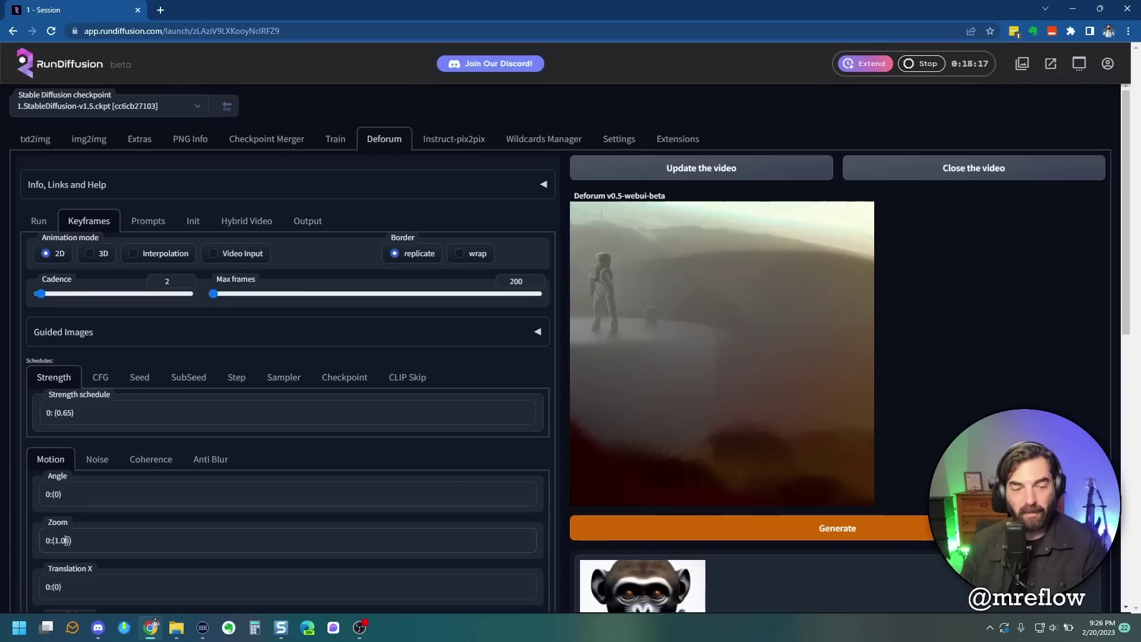
Regenerate the animation with the Zoom schedule set to 0:(1.03), and watch part of the resulting video.
{"action": "type", "text": "3"}
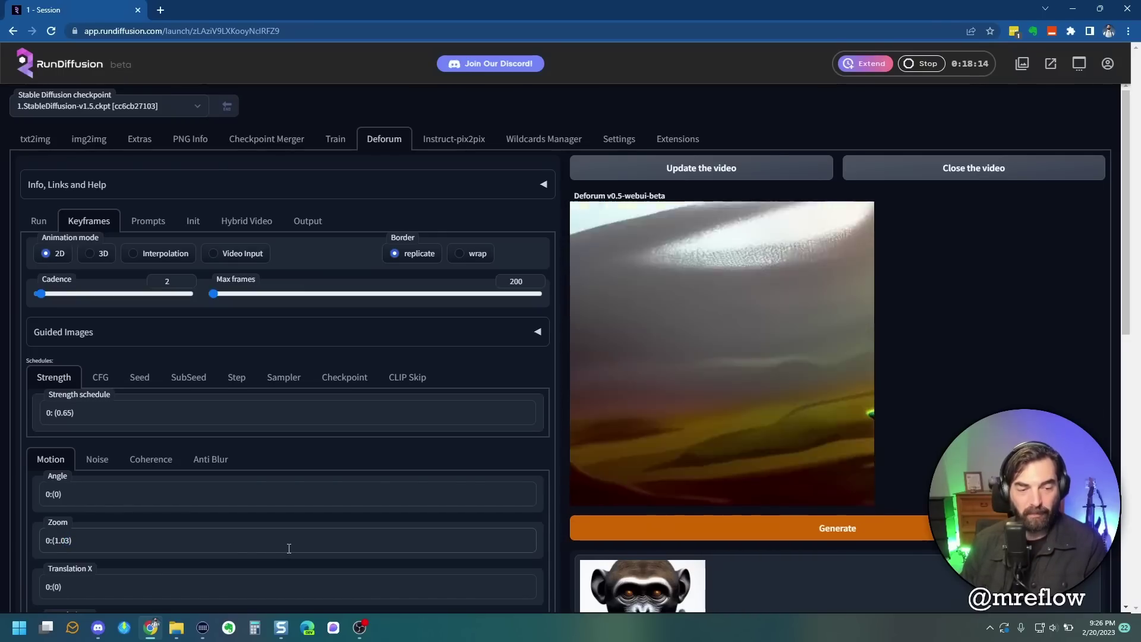
{"action": "left_click", "coordinate": [856, 539]}
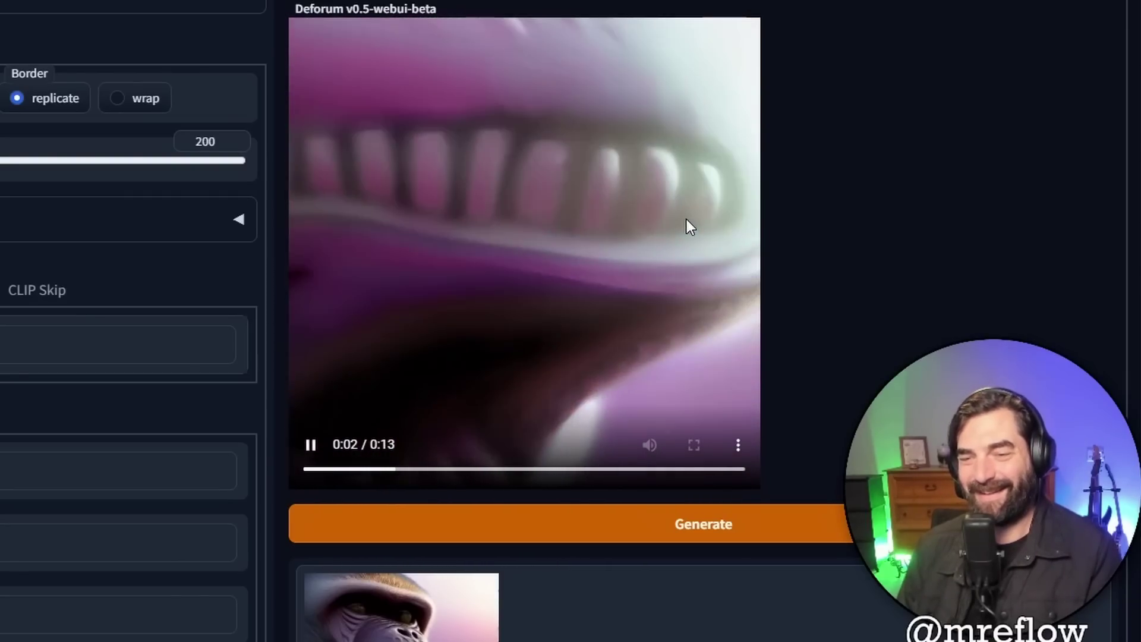
{"action": "left_click", "coordinate": [310, 445]}
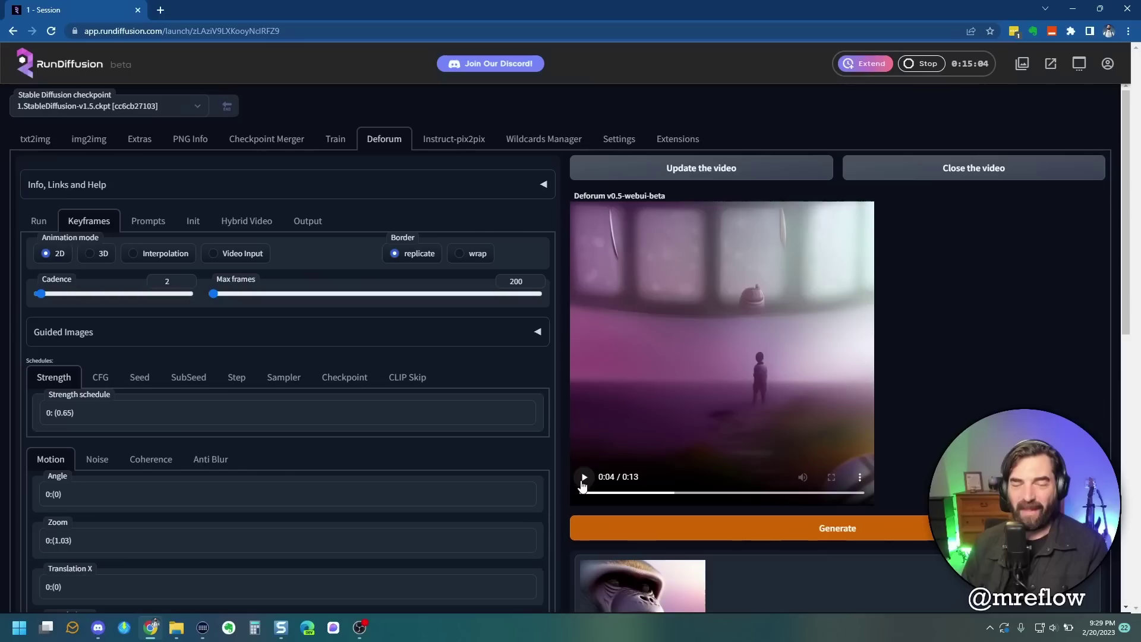
Review the four keyframed prompts, the Run settings and the Keyframes settings used for the animation.
{"action": "left_click", "coordinate": [143, 223]}
{"action": "left_click_drag", "start_coordinate": [339, 342], "coordinate": [6, 316]}
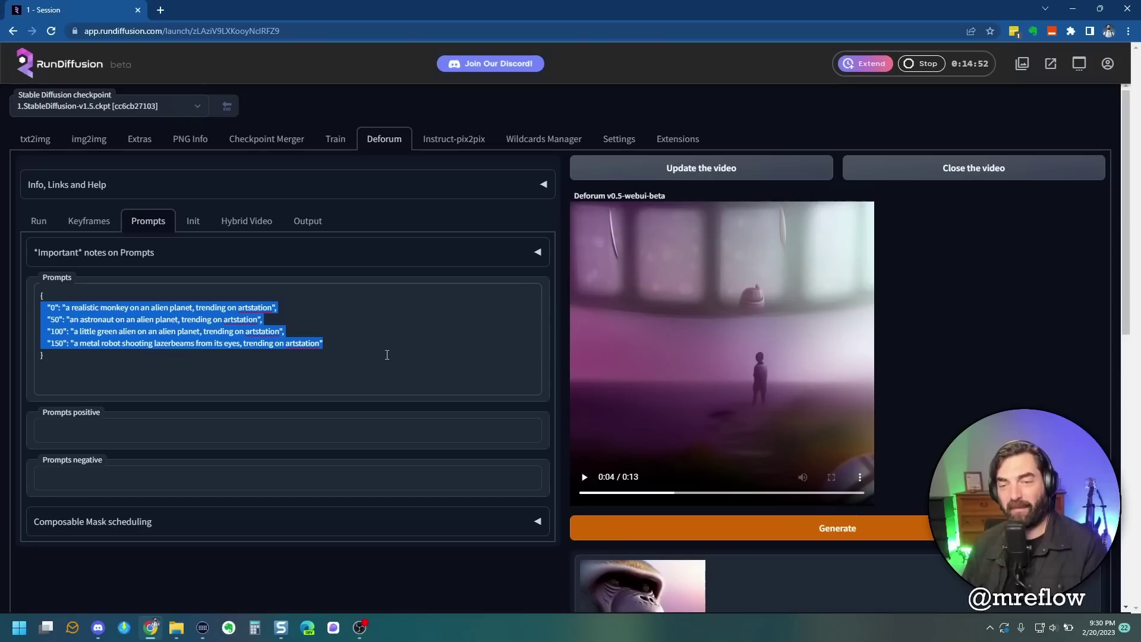
{"action": "left_click", "coordinate": [39, 221]}
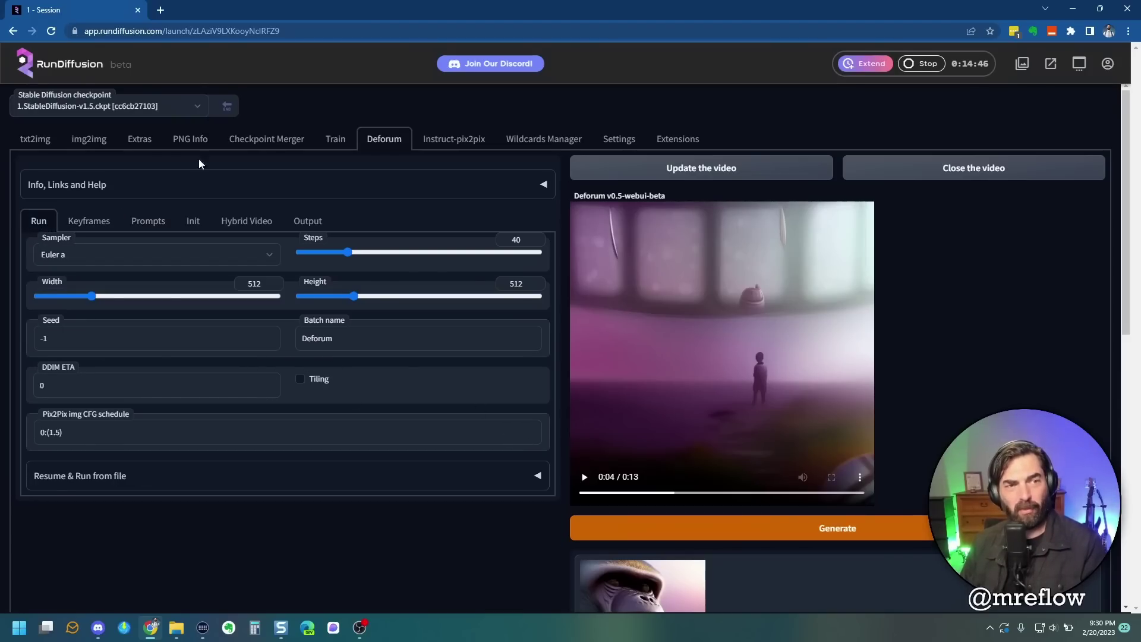
{"action": "left_click", "coordinate": [90, 223]}
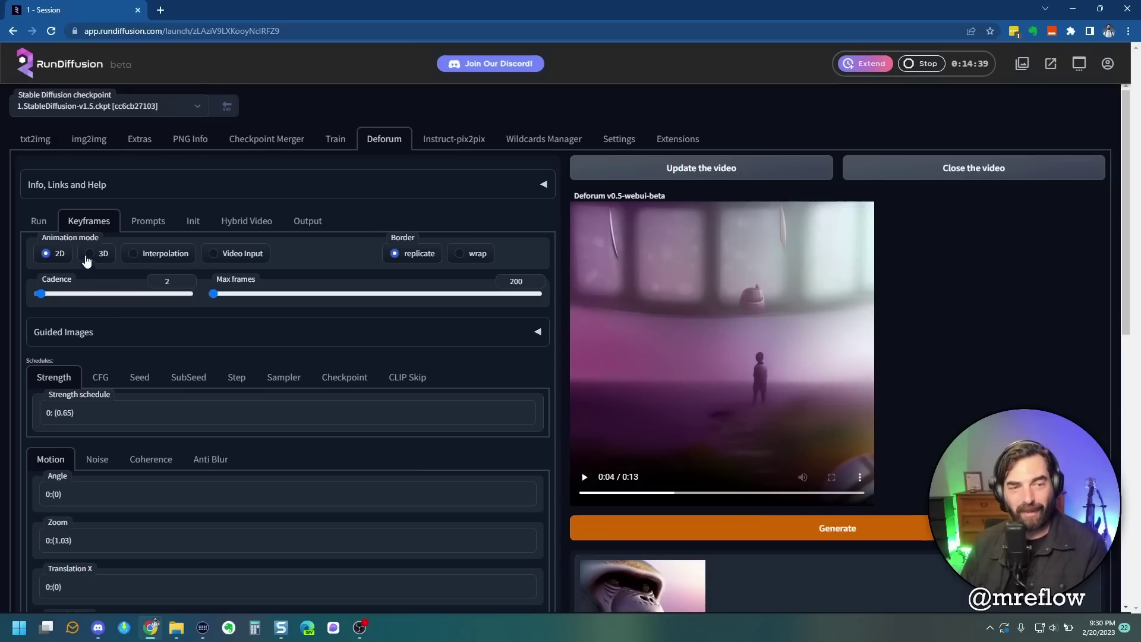
Try the Video Input animation mode and the wrap border option, returning to 2D and replicate.
{"action": "left_click", "coordinate": [213, 254]}
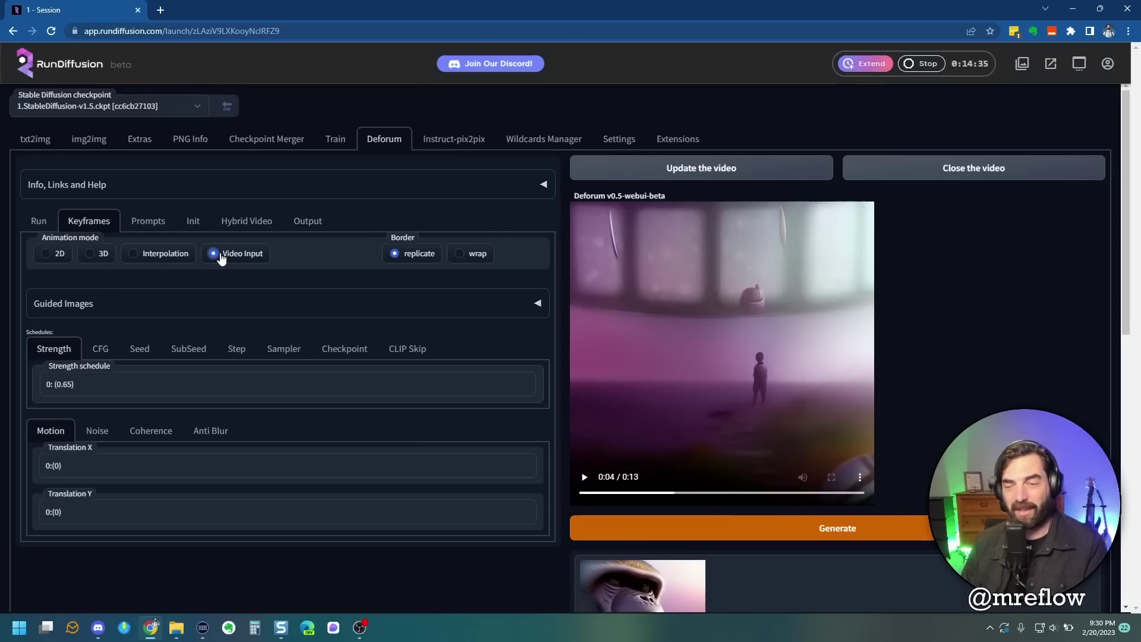
{"action": "left_click", "coordinate": [53, 254]}
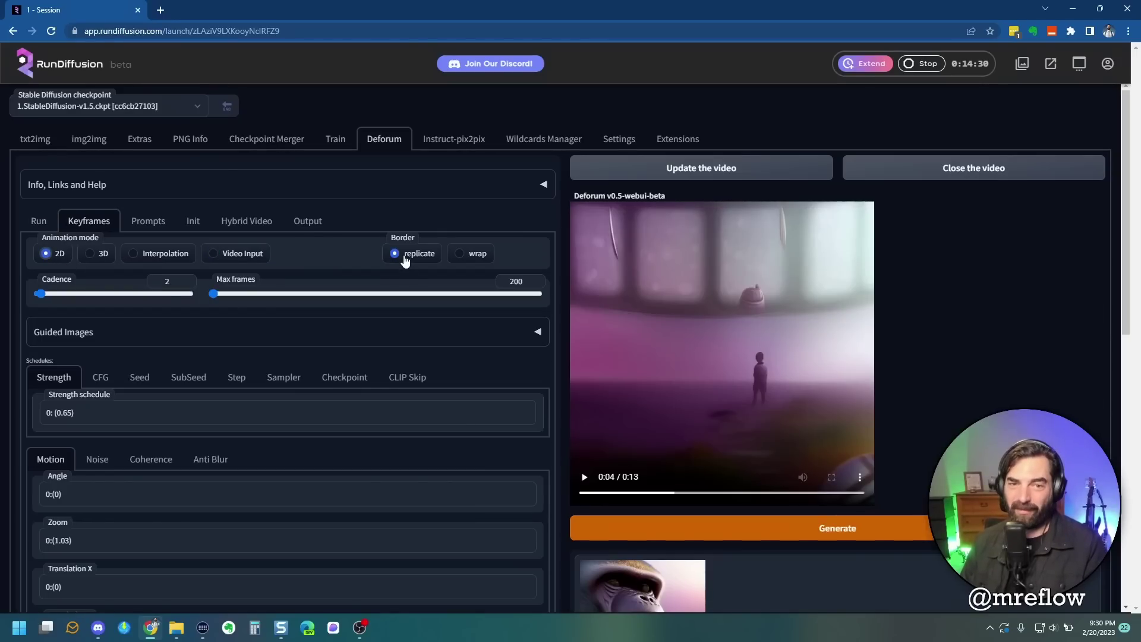
{"action": "left_click", "coordinate": [458, 254]}
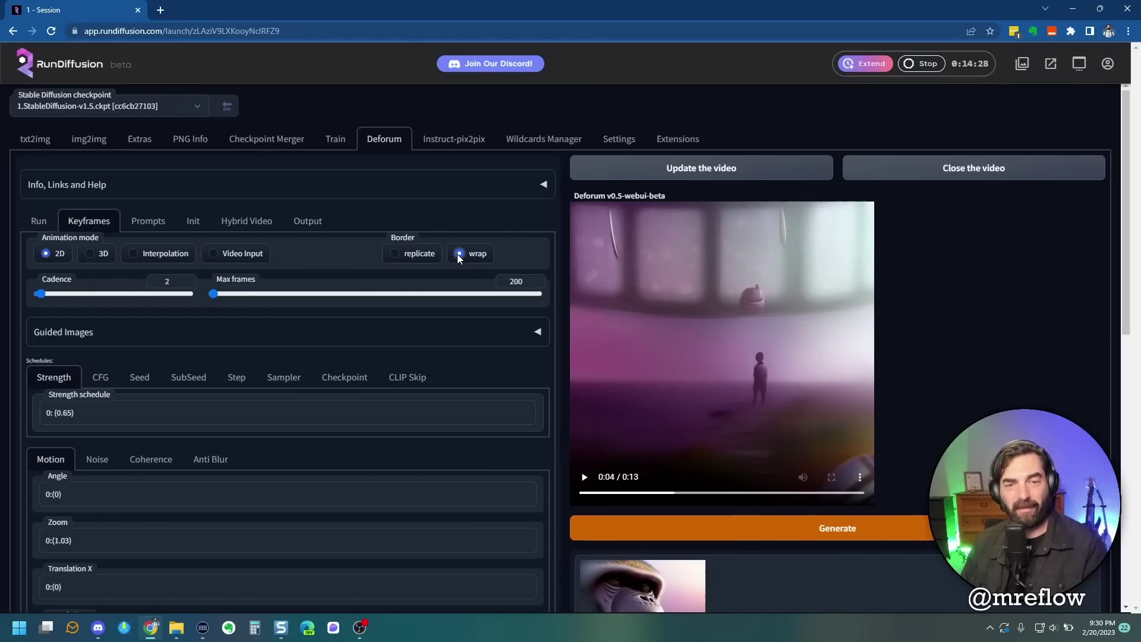
{"action": "left_click", "coordinate": [396, 253]}
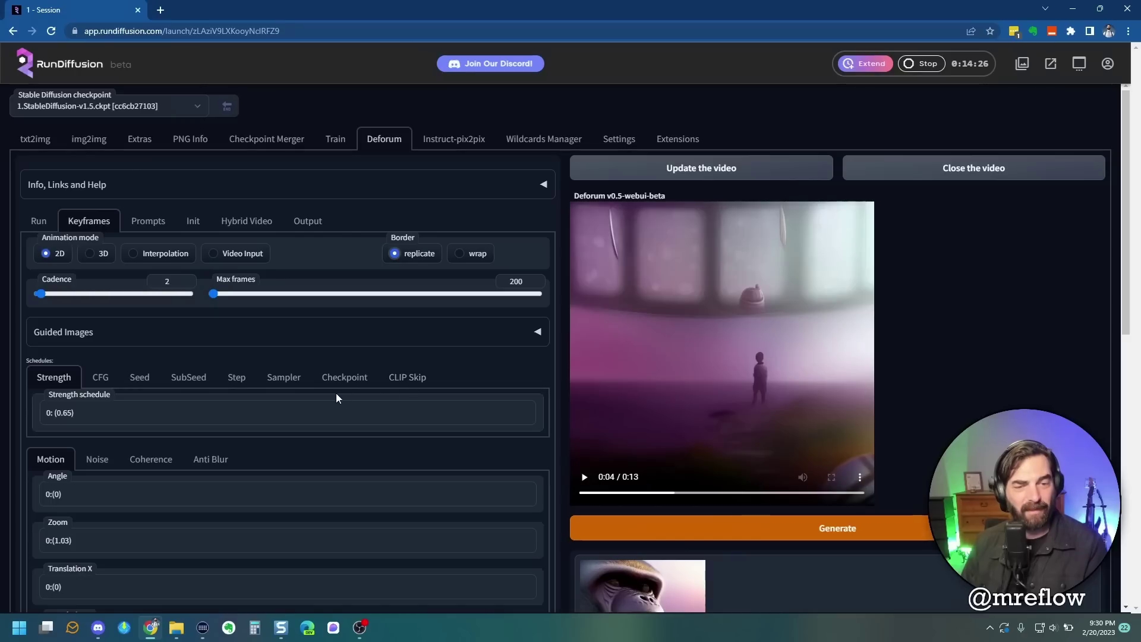
Look through the Noise, Coherence and Anti Blur settings and return to the Motion schedules.
{"action": "left_click", "coordinate": [97, 460]}
{"action": "left_click", "coordinate": [151, 460]}
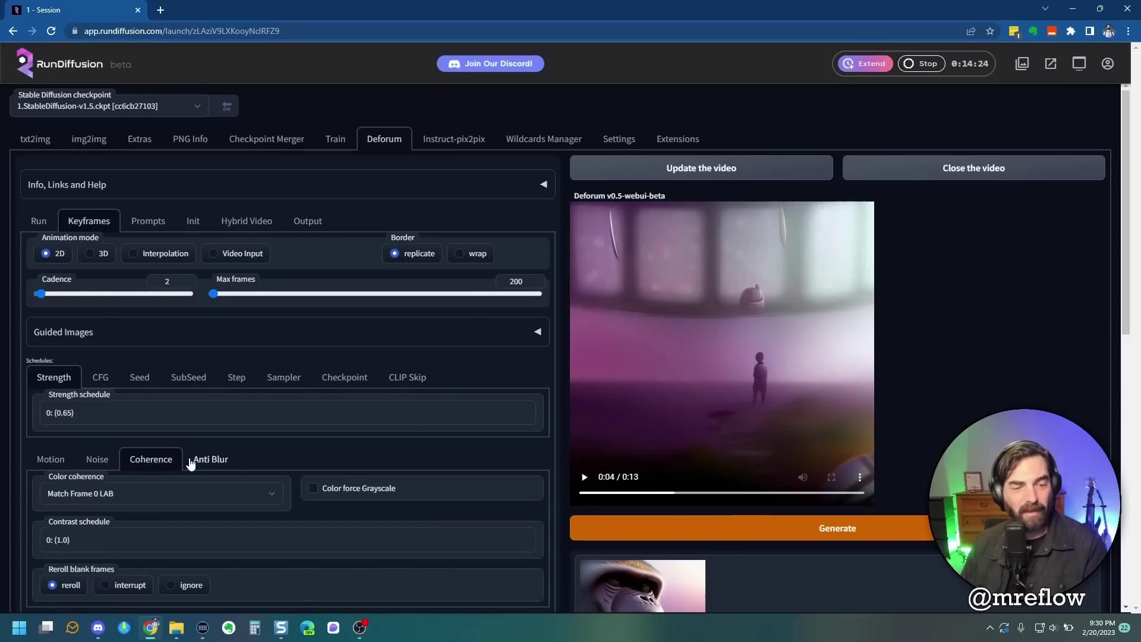
{"action": "left_click", "coordinate": [210, 460]}
{"action": "left_click", "coordinate": [53, 461]}
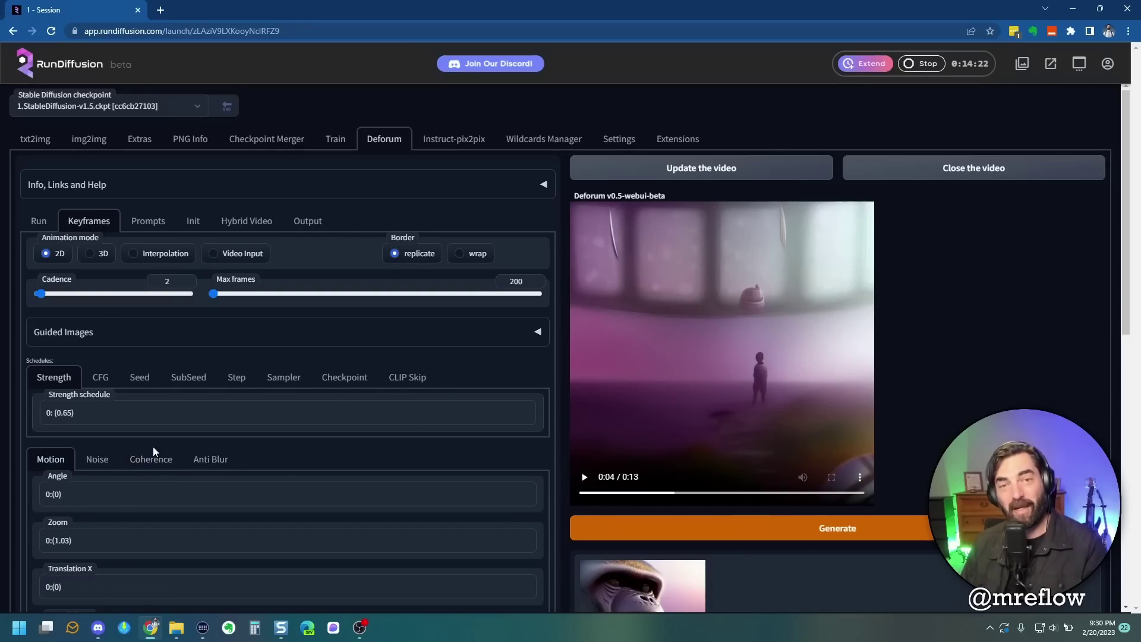